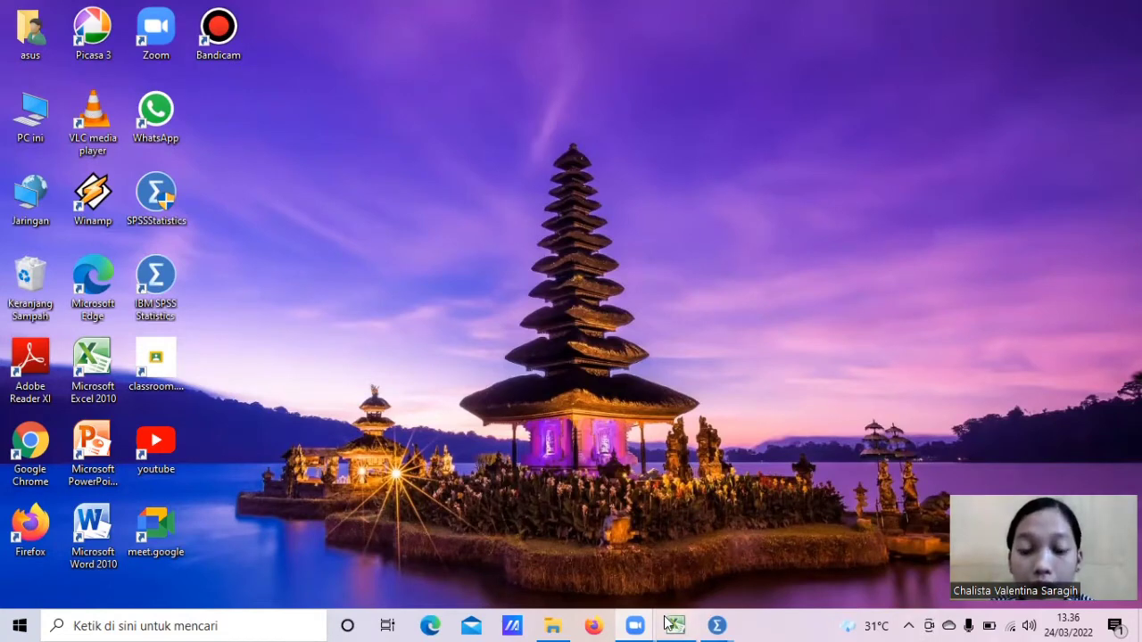
- Switch to Excel and review the respondent table in Book1
mouse_move(674, 624)
click(673, 559)
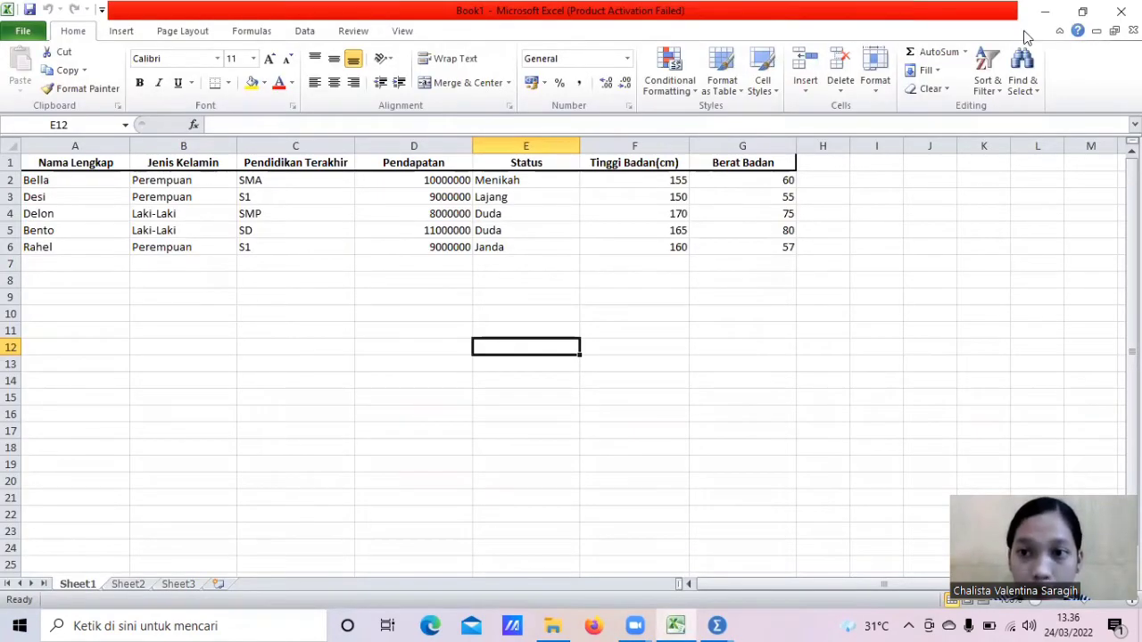
click(1045, 11)
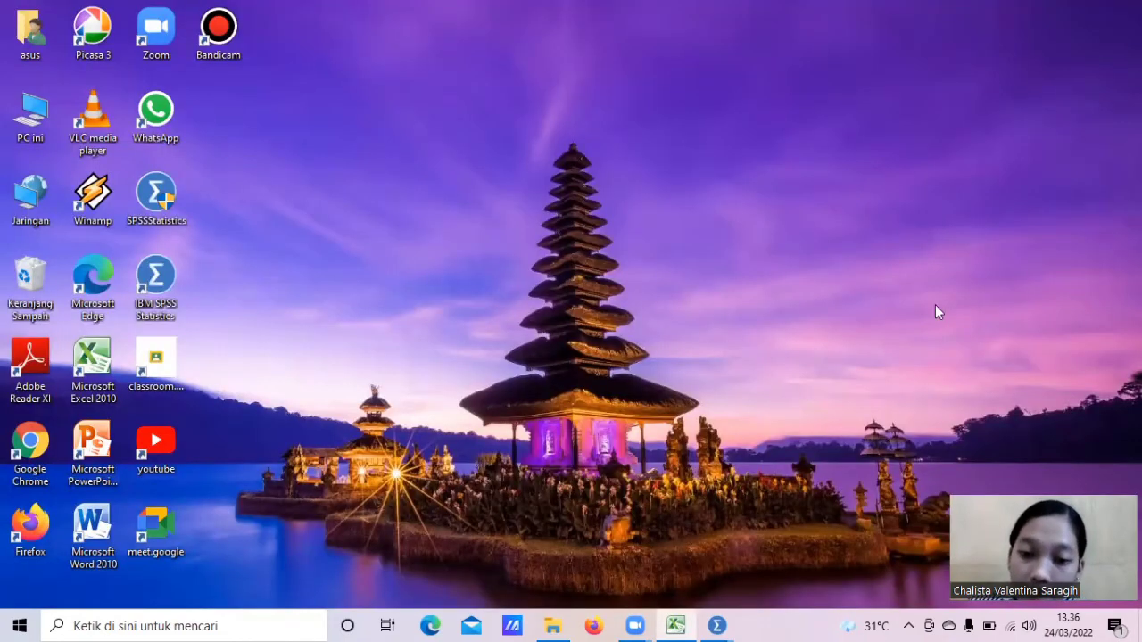
- Switch to SPSS and look at the empty Variable View of the data set and the Output viewer
mouse_move(726, 623)
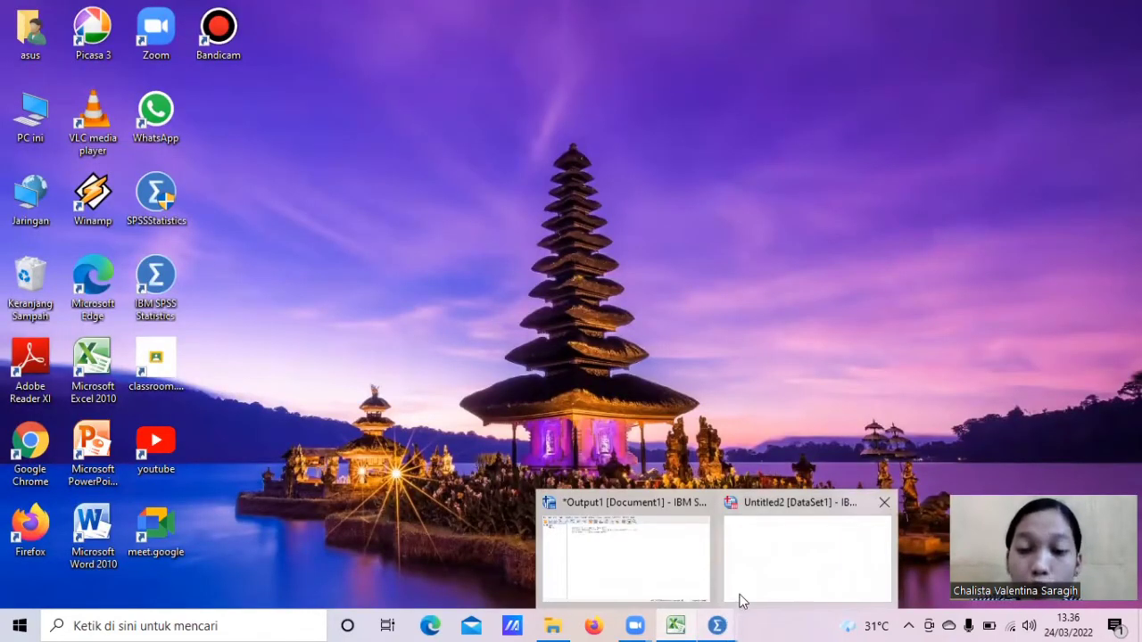
click(772, 559)
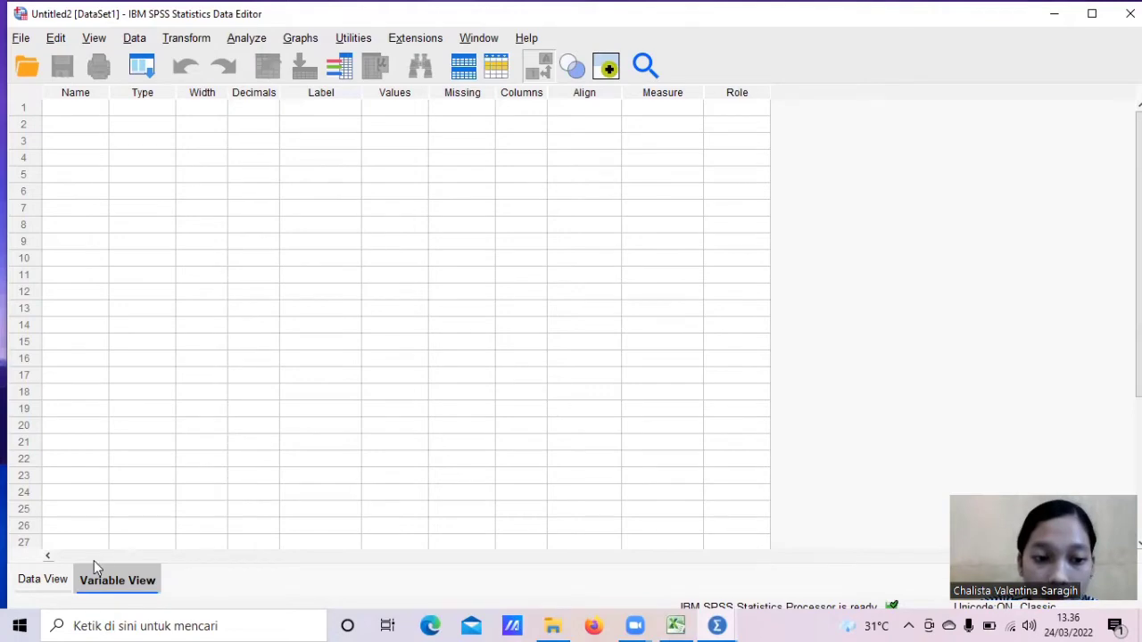
click(1054, 18)
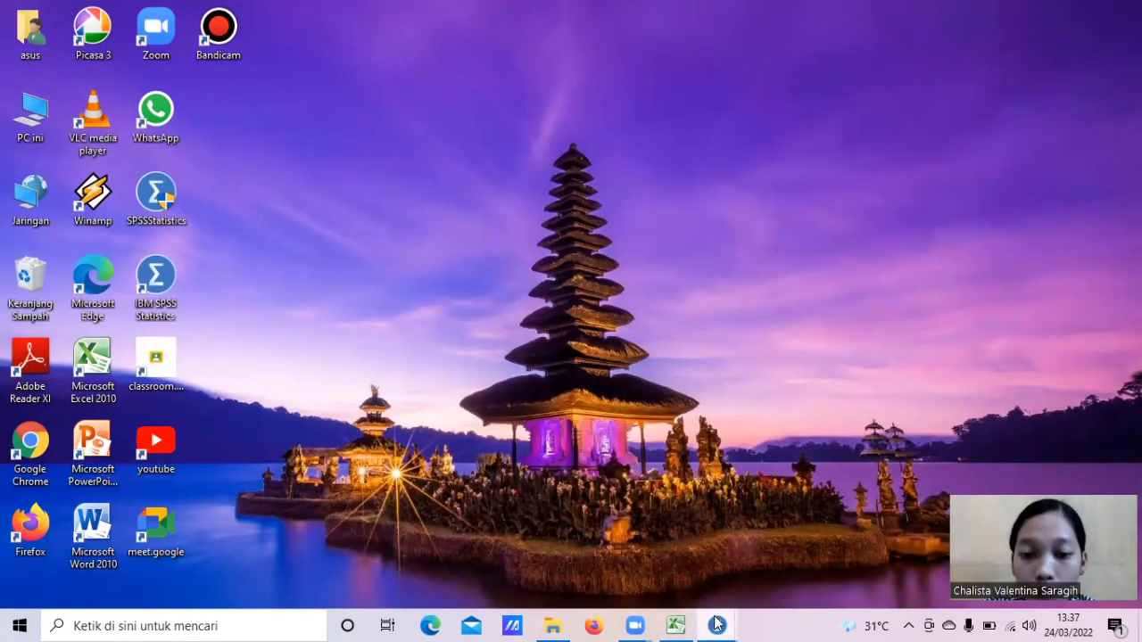
mouse_move(716, 625)
click(674, 592)
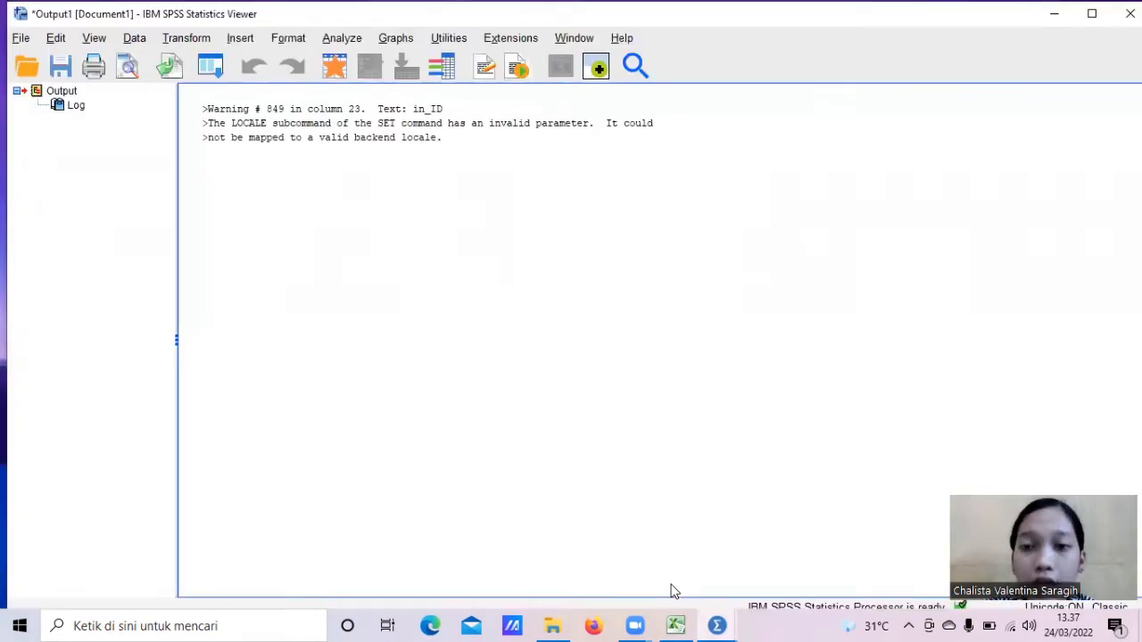
click(1053, 13)
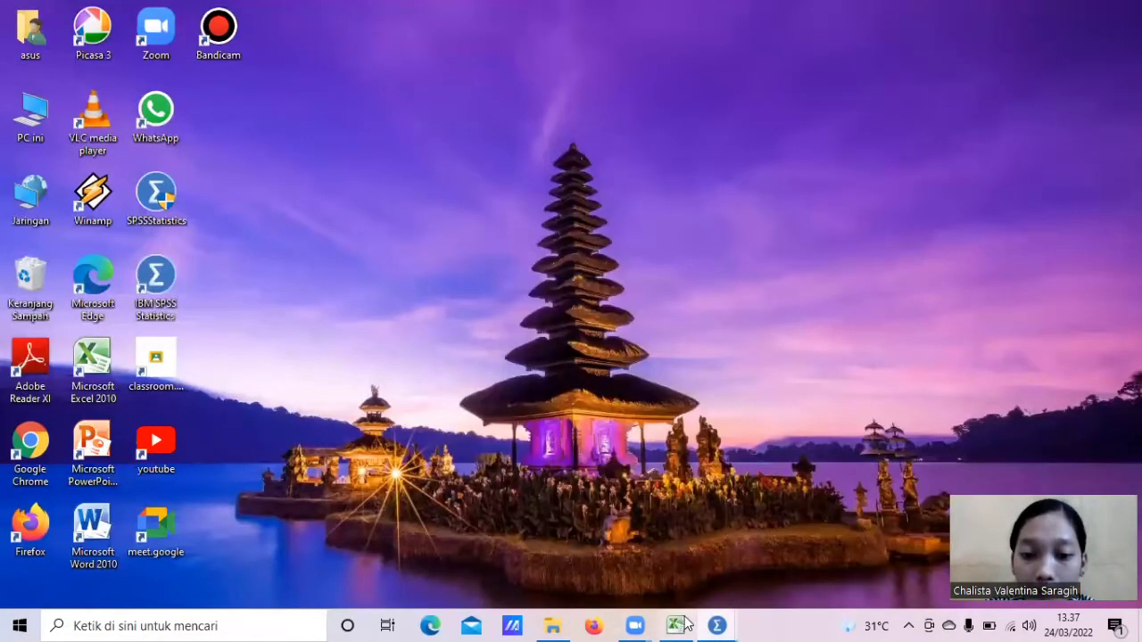
- Recheck the Excel table, switch to the SPSS Data Editor, and widen the Name, Label and Values columns in Variable View
click(684, 625)
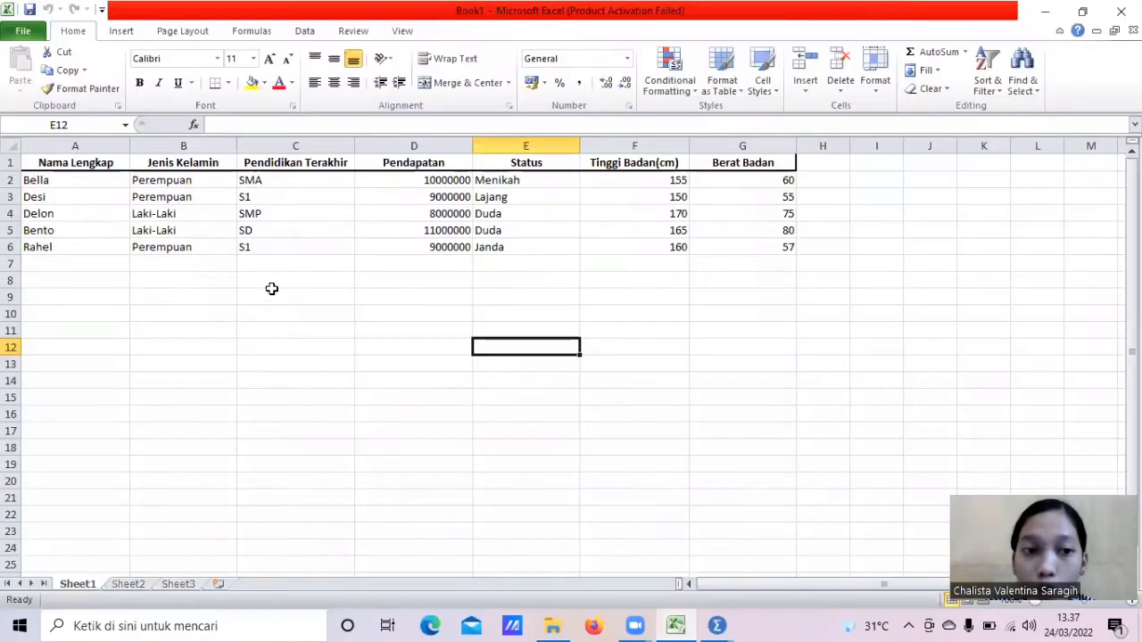
mouse_move(719, 623)
click(781, 579)
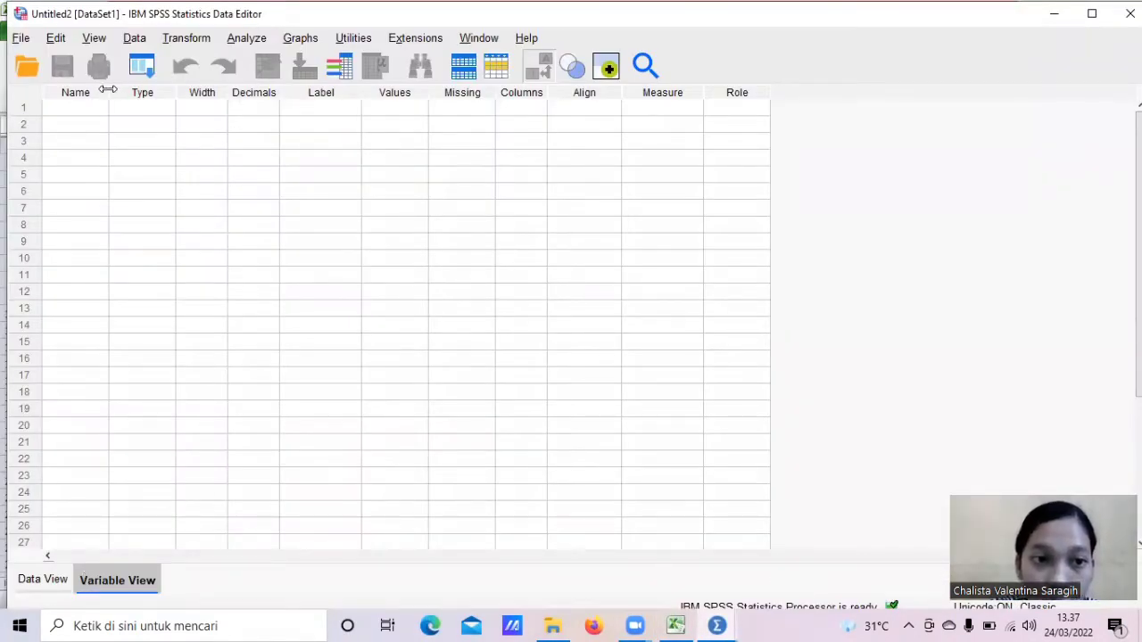
drag(107, 89, 178, 93)
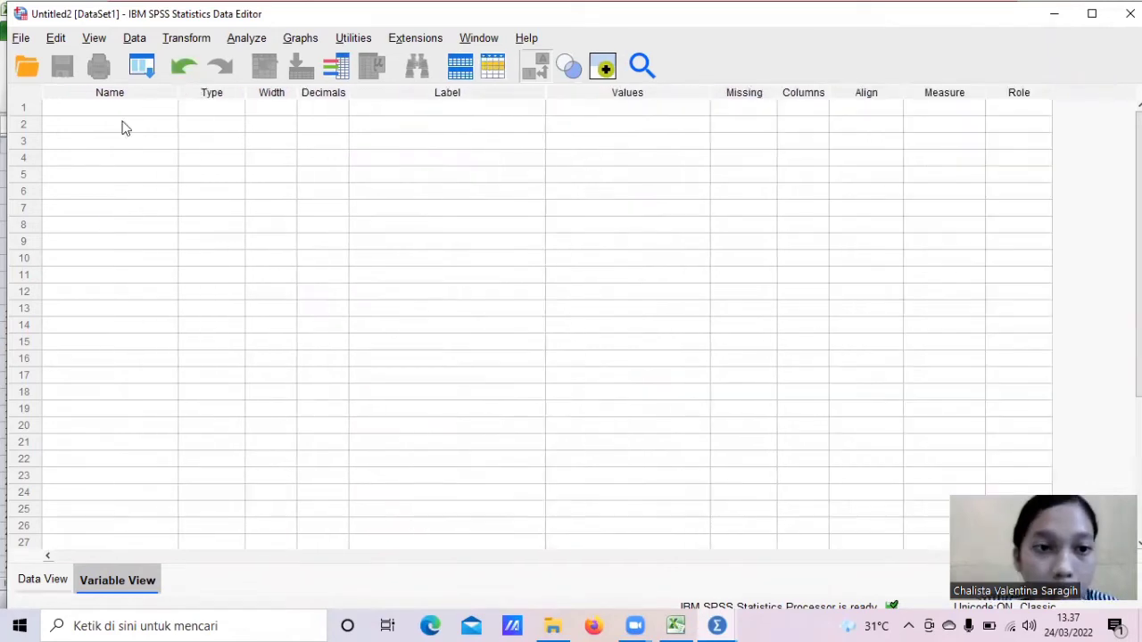
- Define the first variable with the name Nama_Lengkap
click(127, 106)
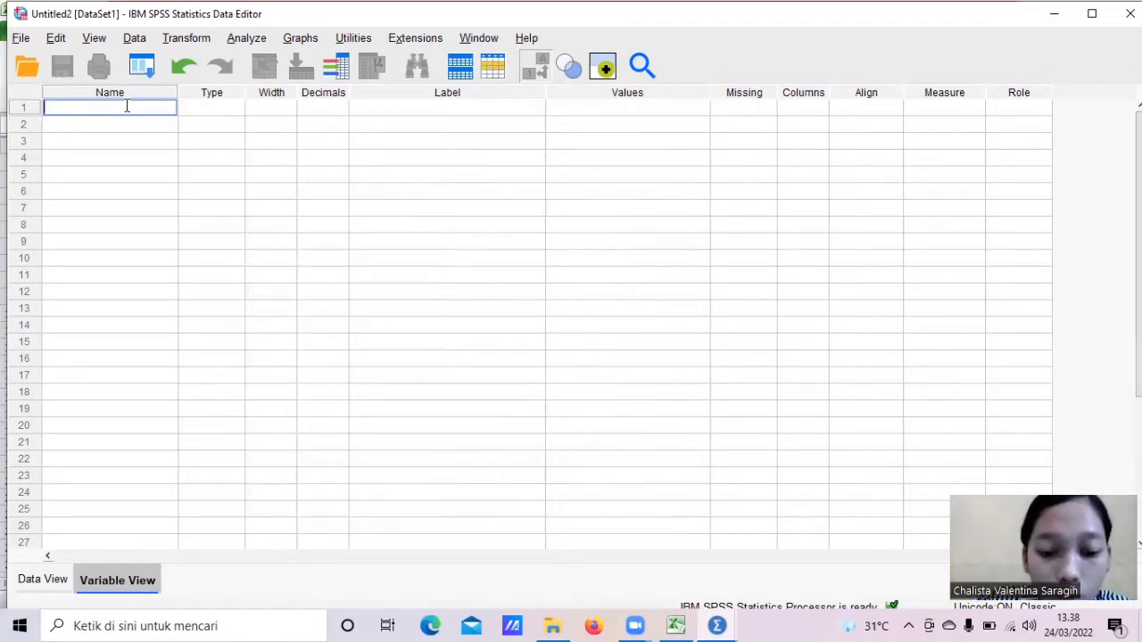
text(Nama)
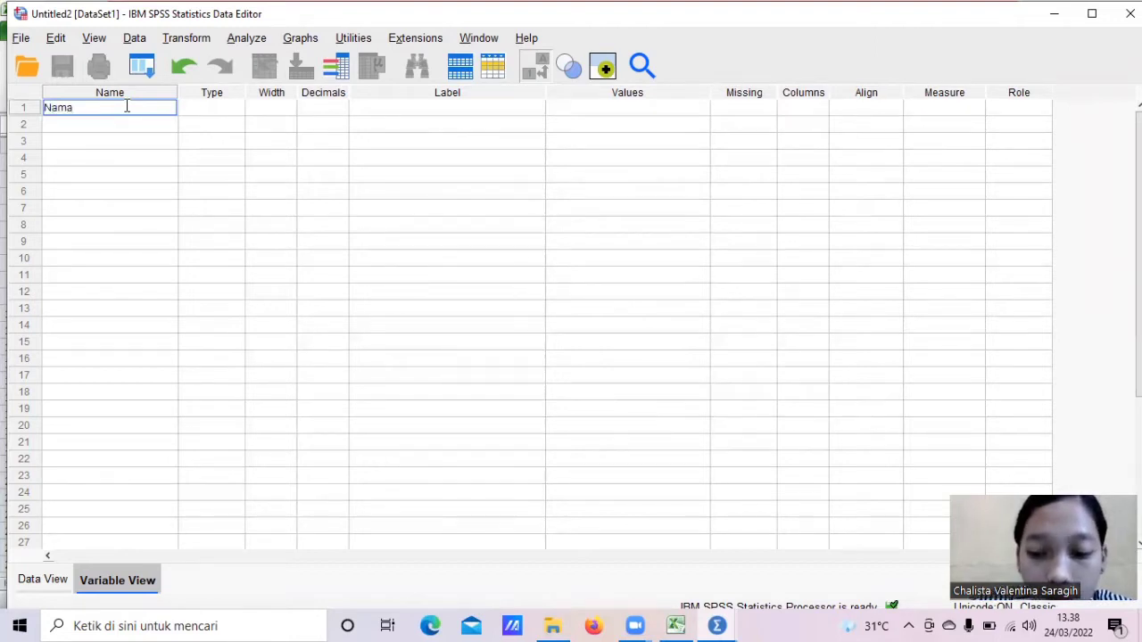
text(_L)
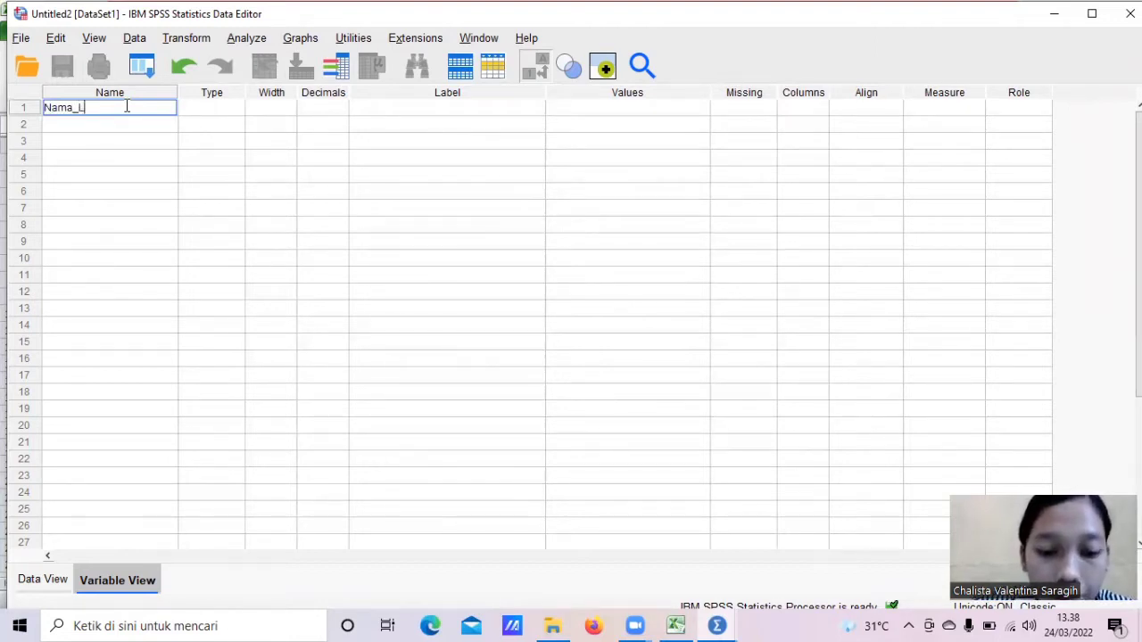
text(engkap)
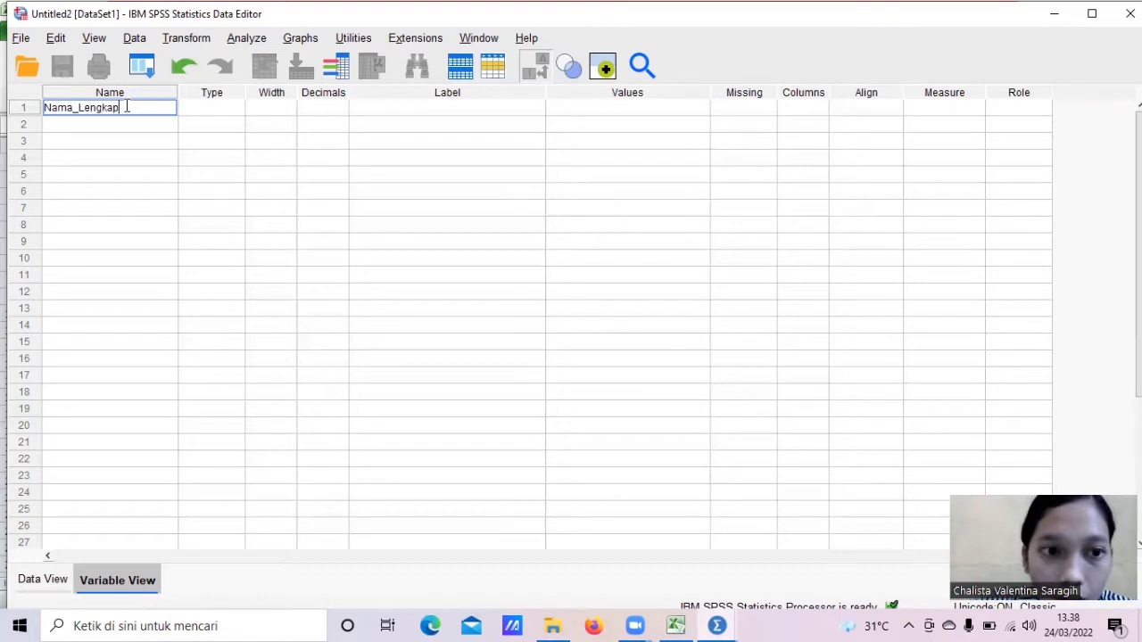
key(Return)
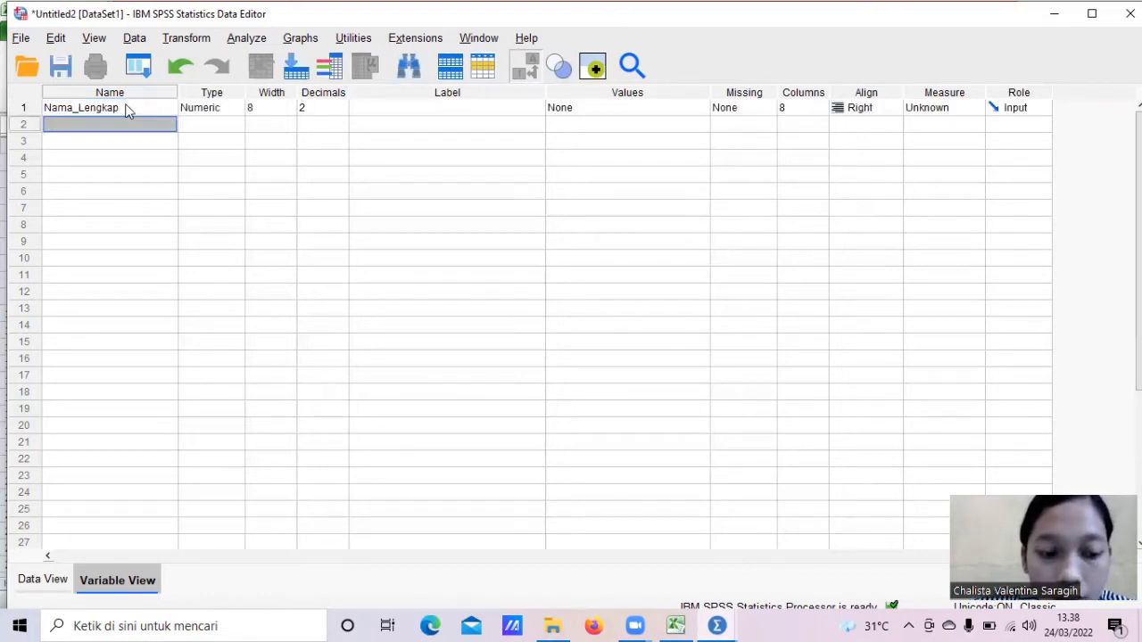
- Define the second variable with the name Jenis_Kelamin
text(J)
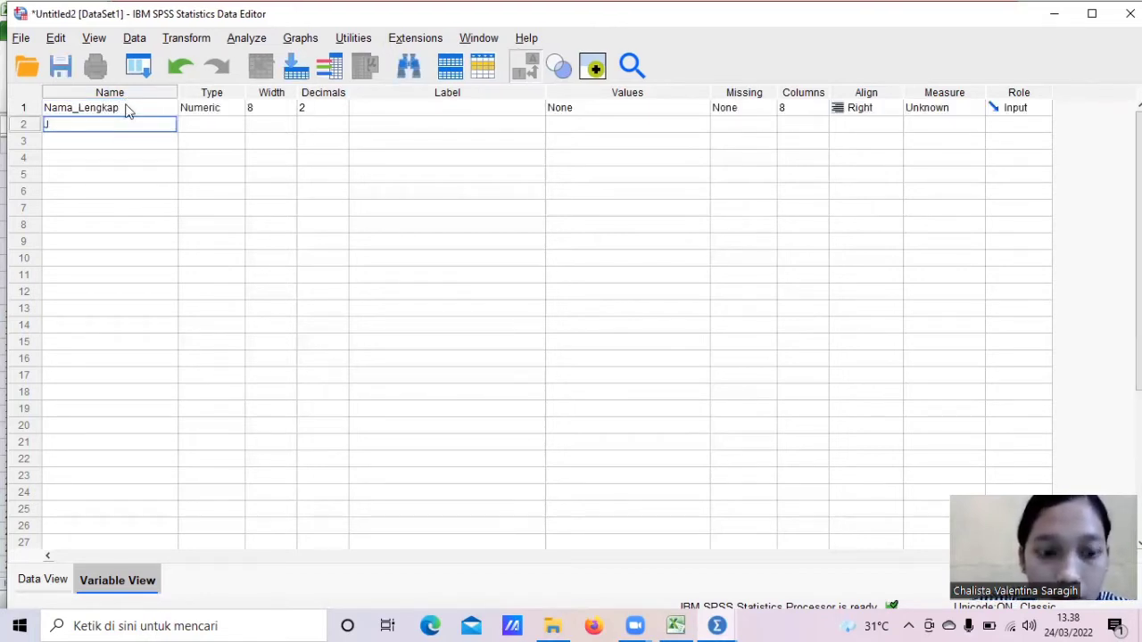
text(enis)
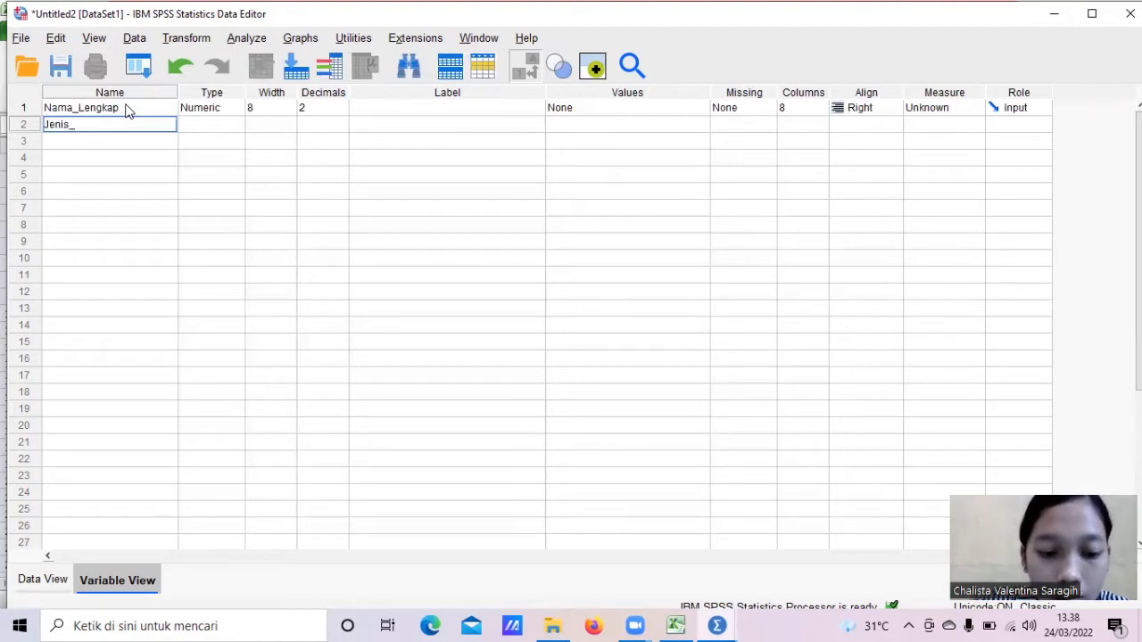
text(_Kelamin)
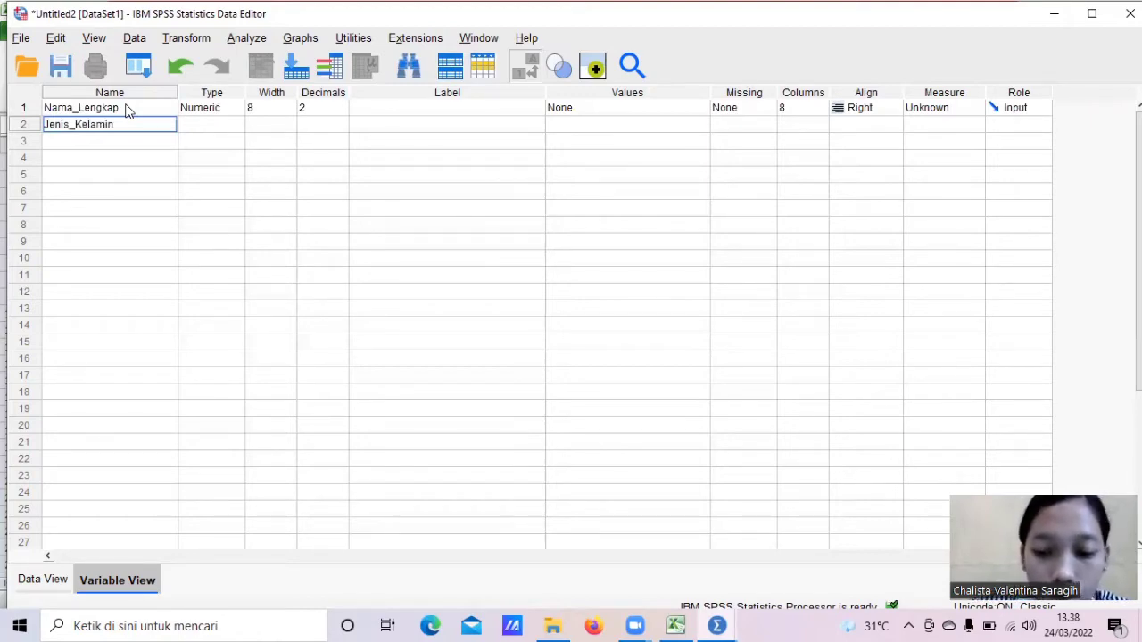
key(Return)
- Define the third variable with the name Pendidikan_Terakhir
text(P)
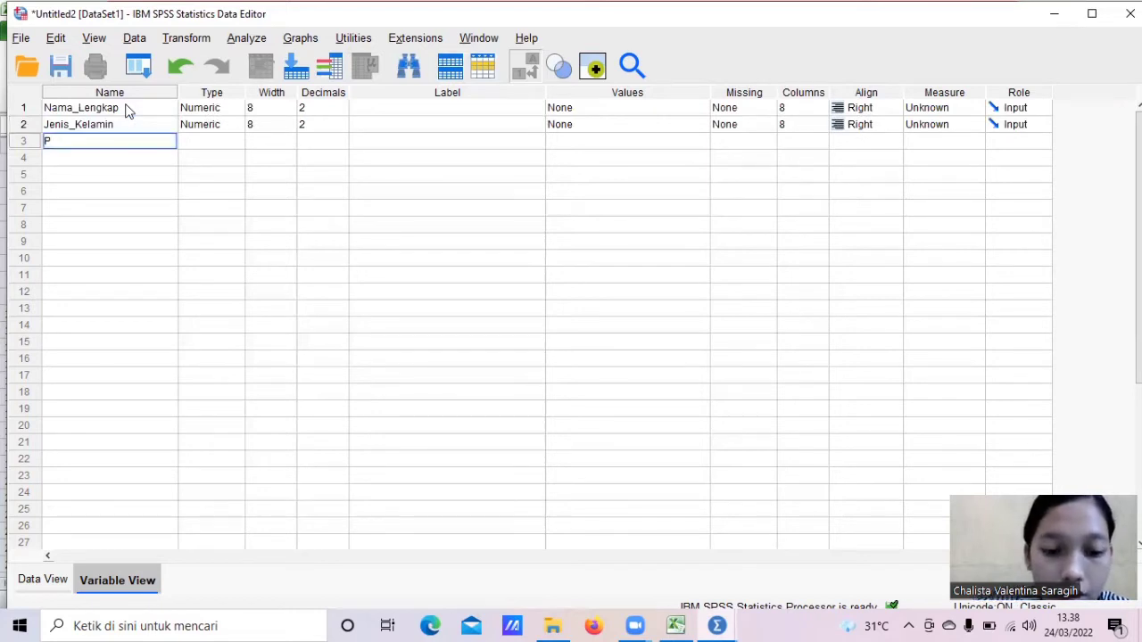
text(endidikan)
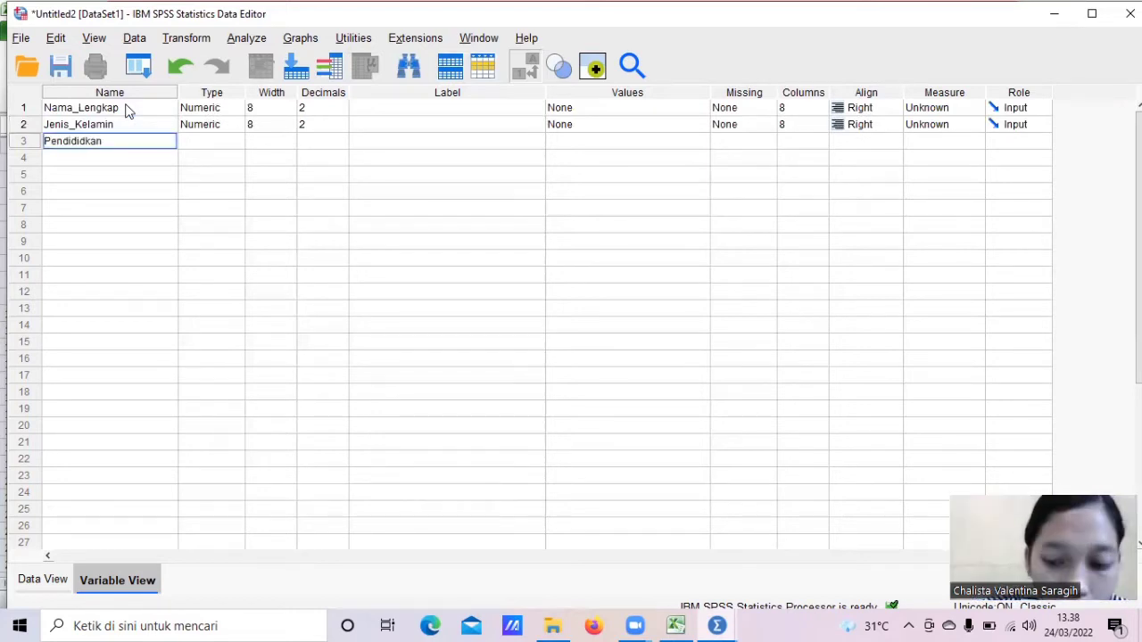
text(_Terak)
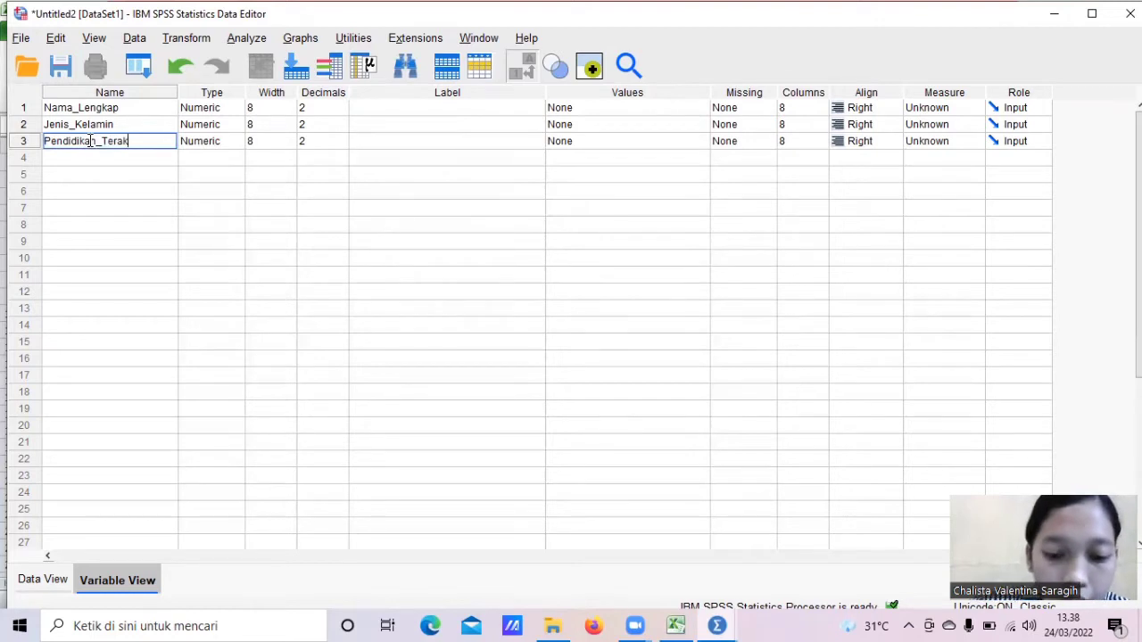
text(hir)
key(Return)
- Define the fourth and fifth variables with the names Pendapatan and Status
text(P)
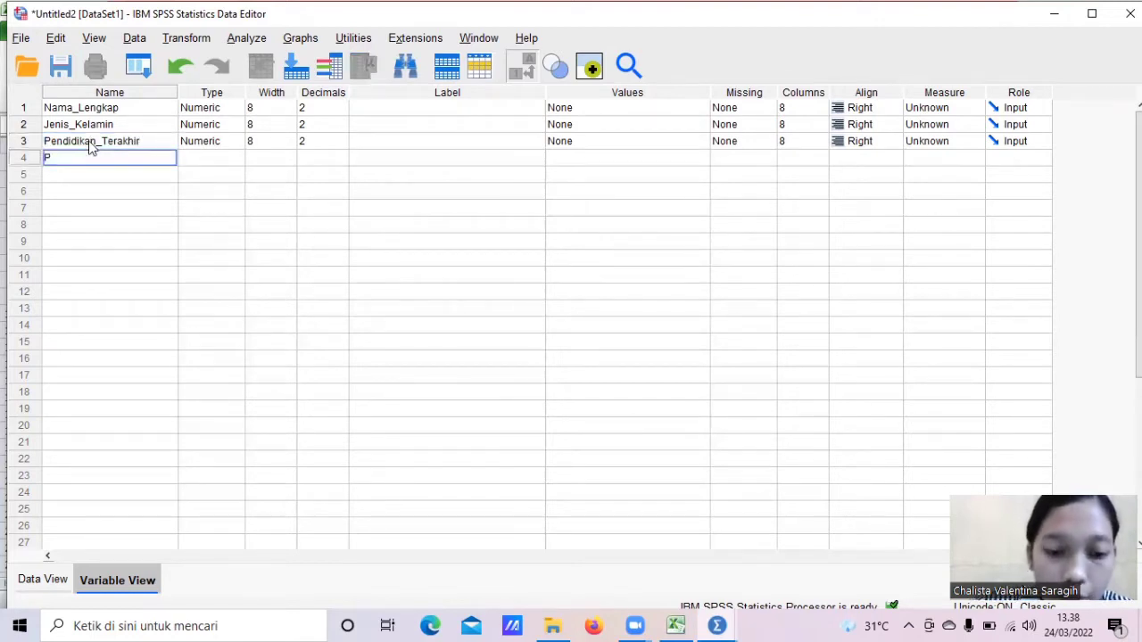
text(endapatan)
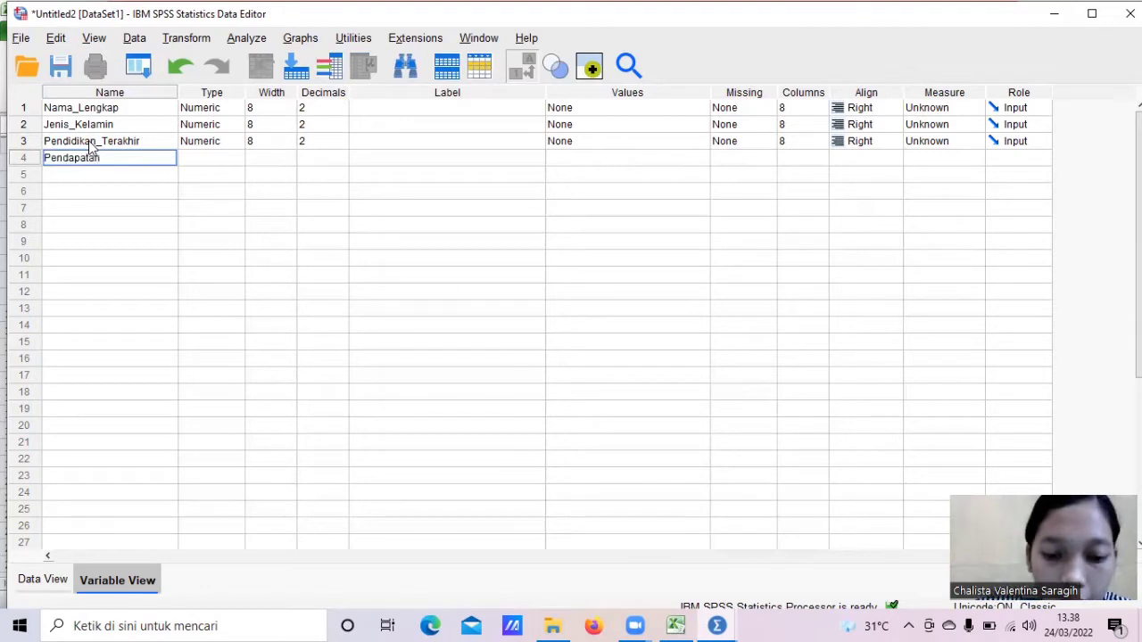
key(Return)
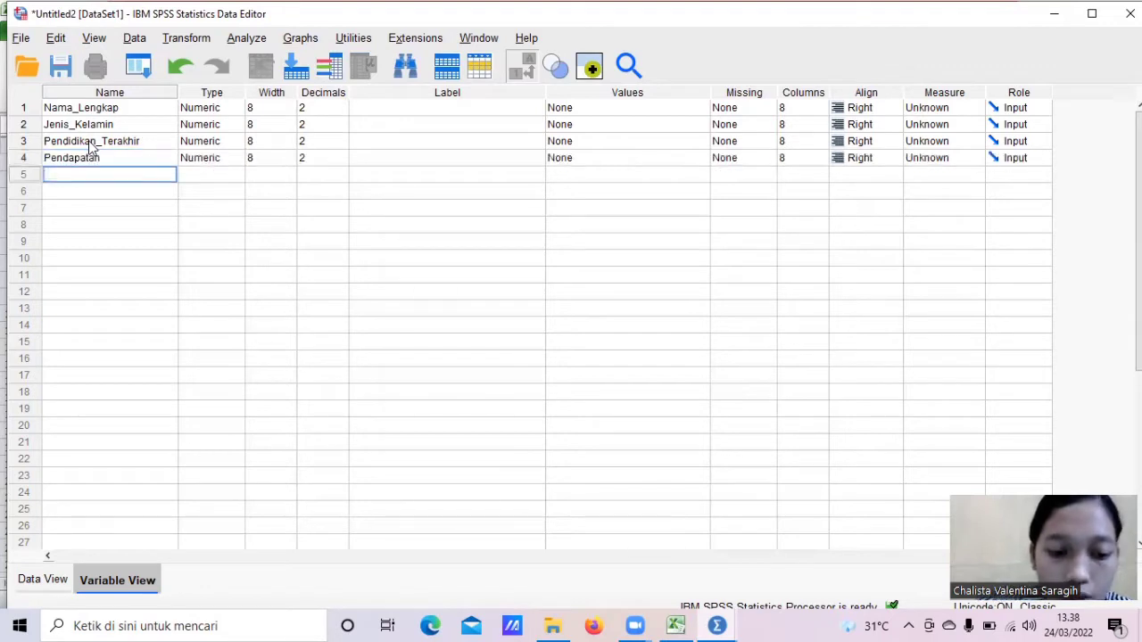
text(Status)
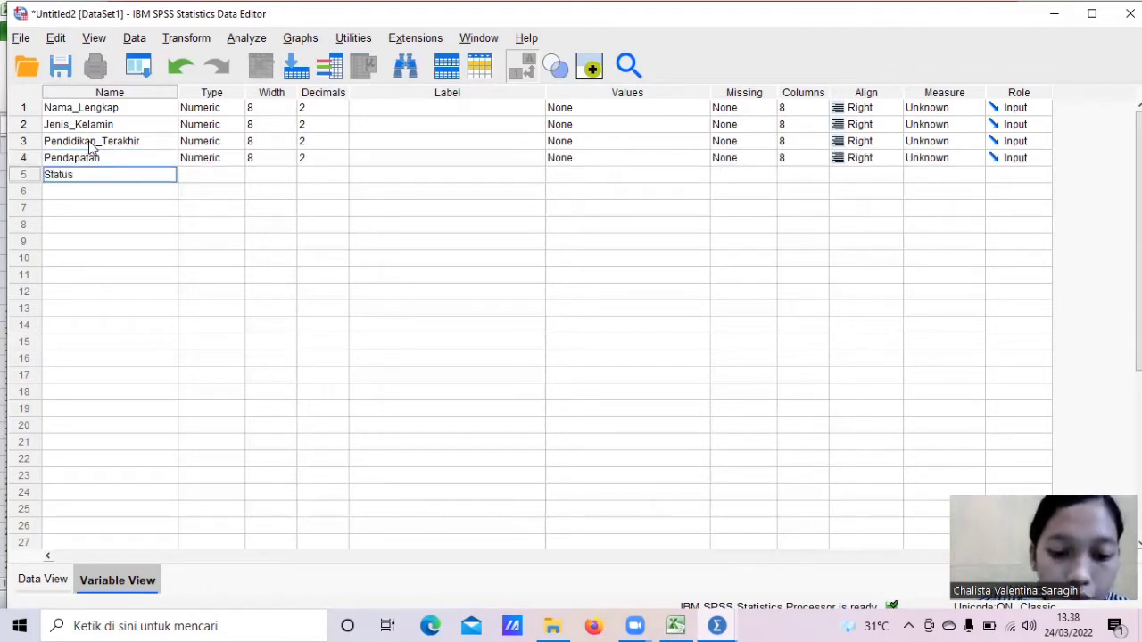
key(Return)
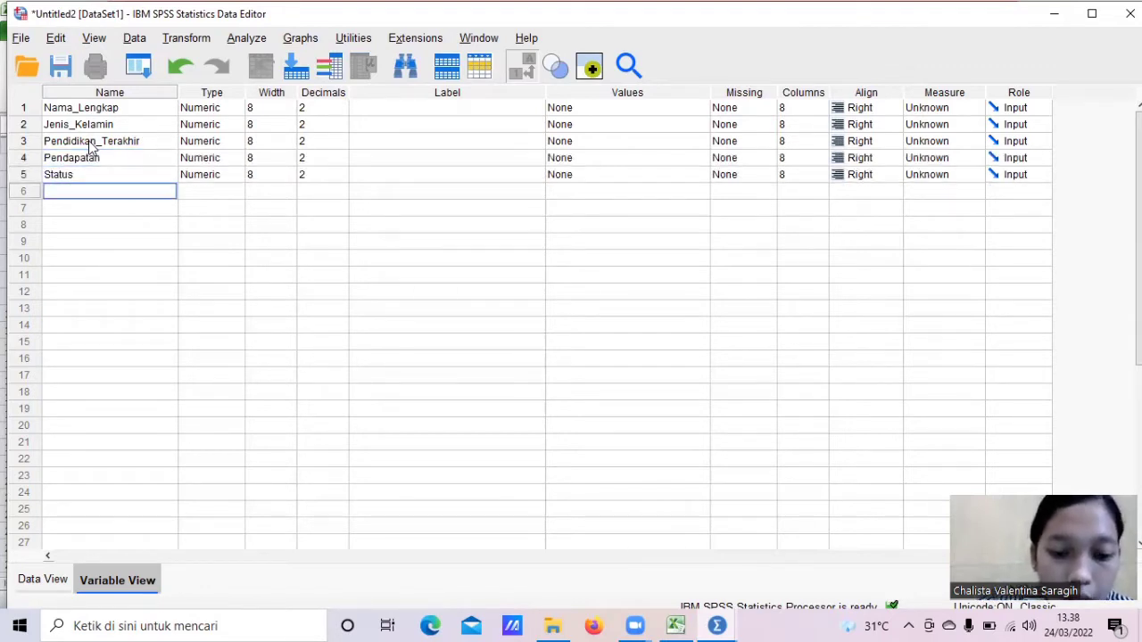
- Define the sixth and seventh variables with the names Tinggi_Badan and Berat_Badan
text(Tinggi)
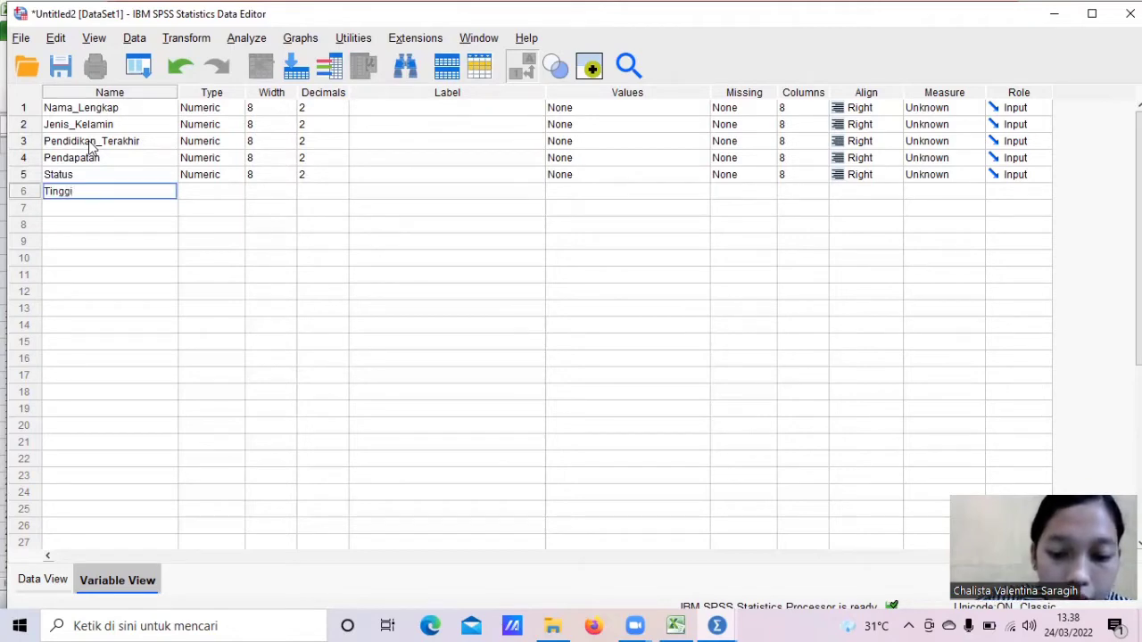
text(_Badan)
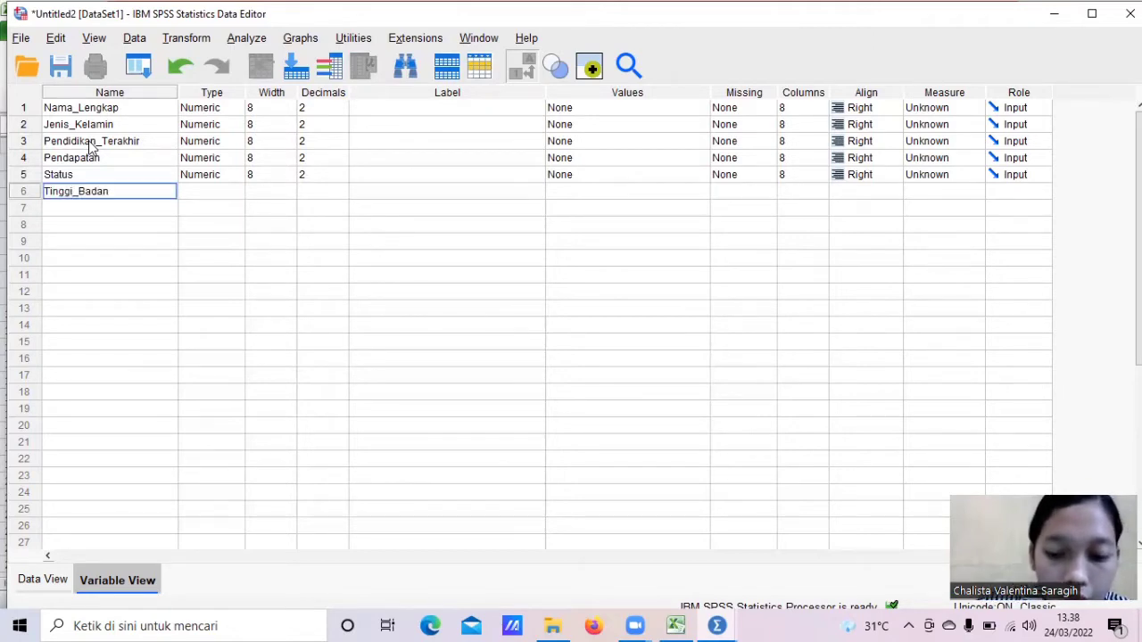
key(Return)
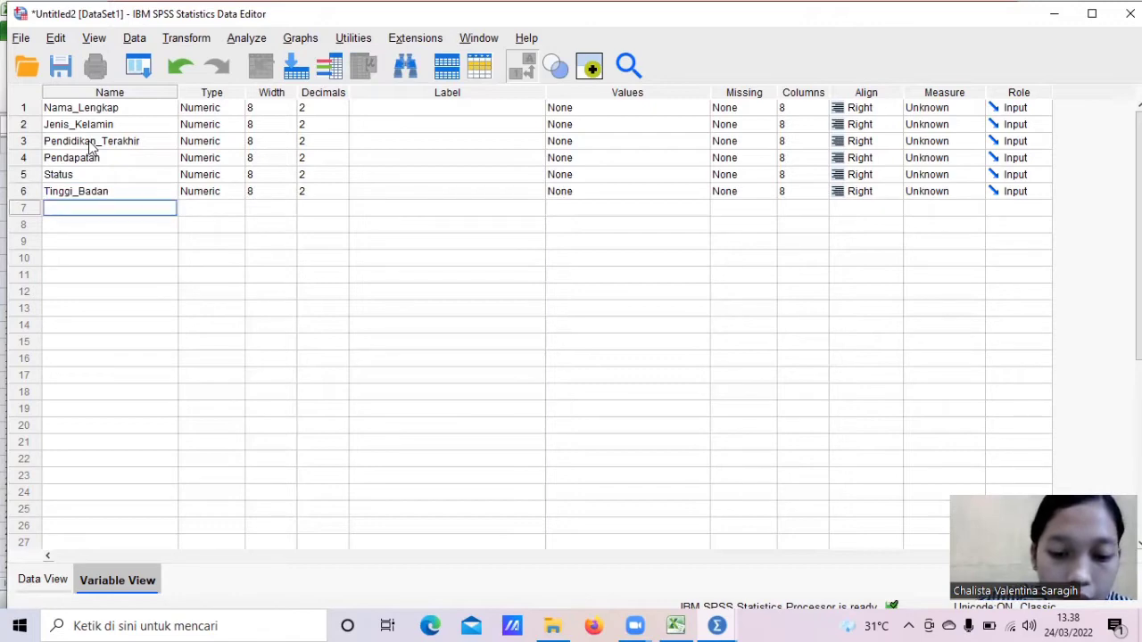
text(Berat)
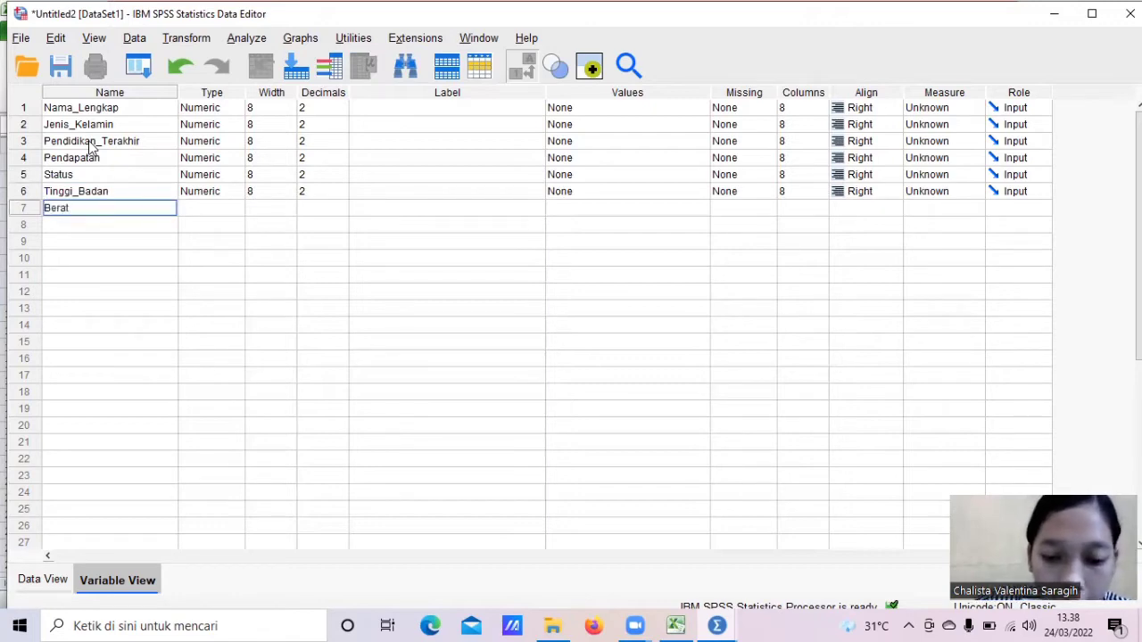
text(_)
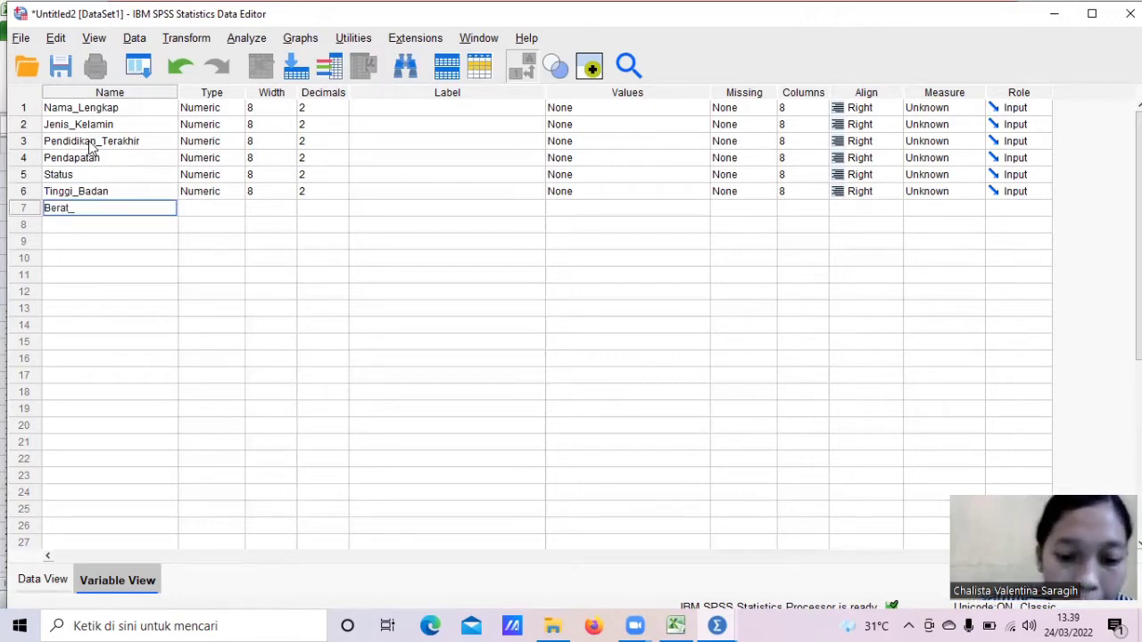
text(Badan)
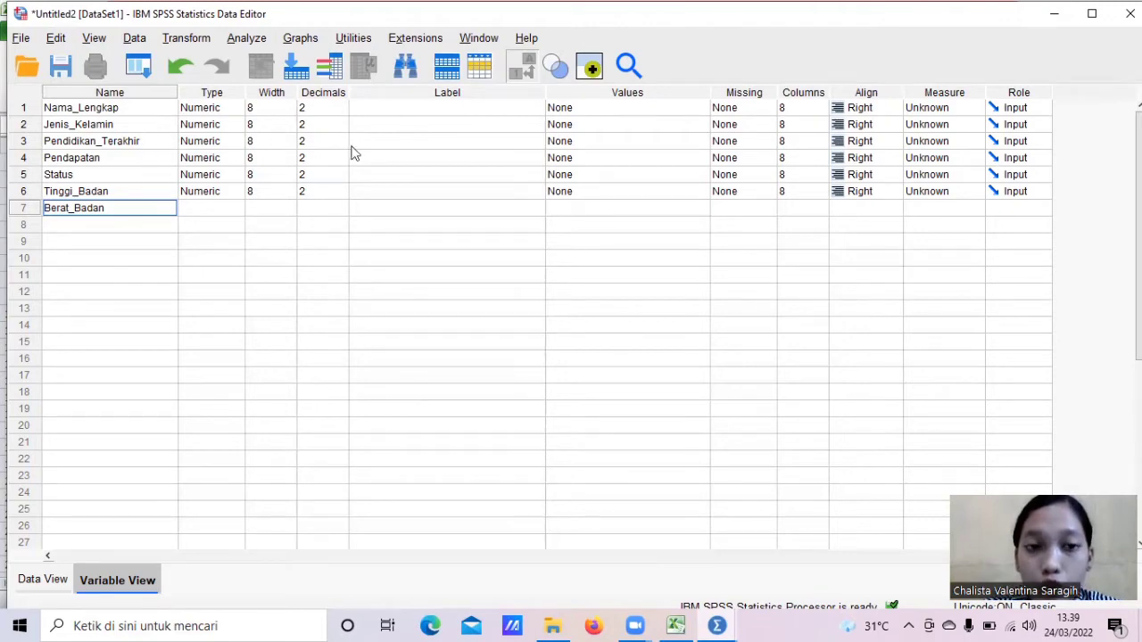
- Label the first variable Nama Lengkap and the second variable Jenis Kelamin
click(422, 108)
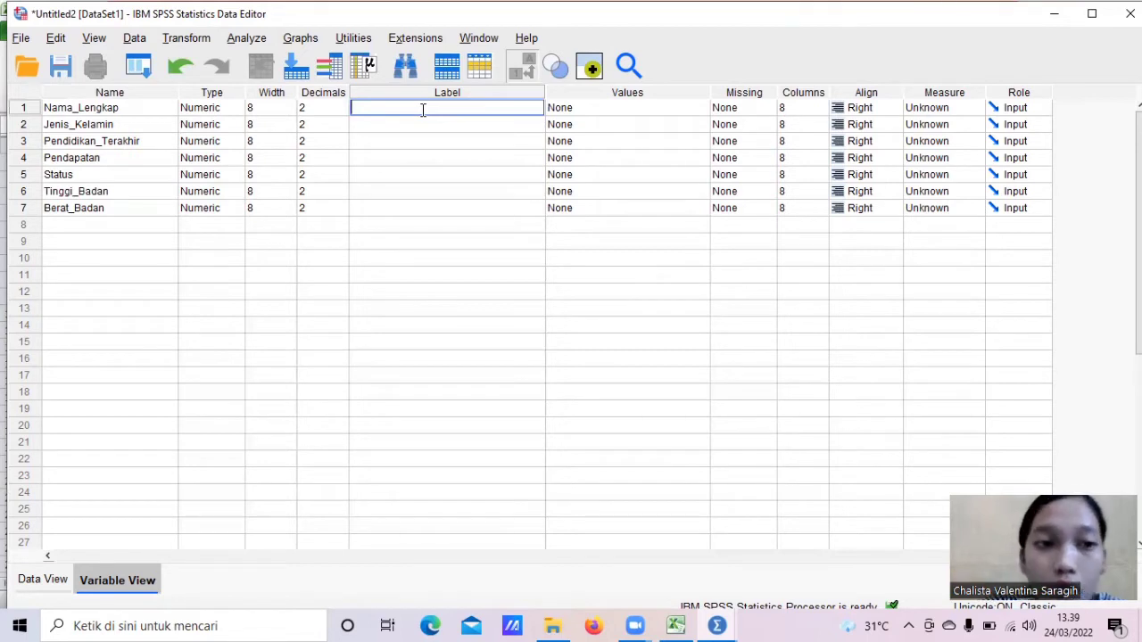
text(Na)
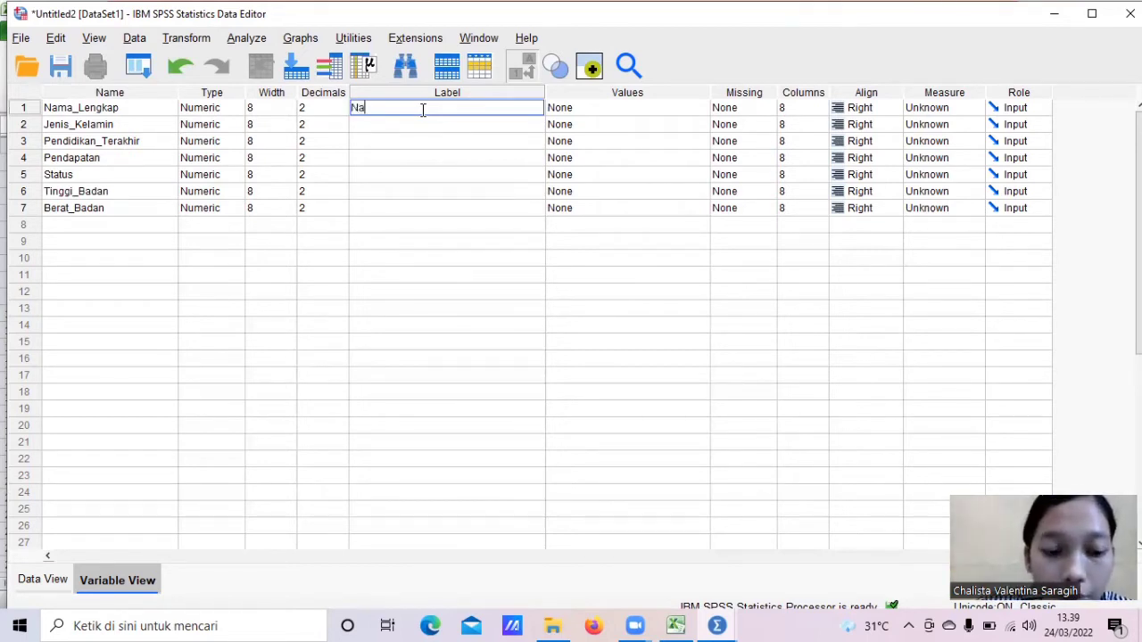
text(ma Leng)
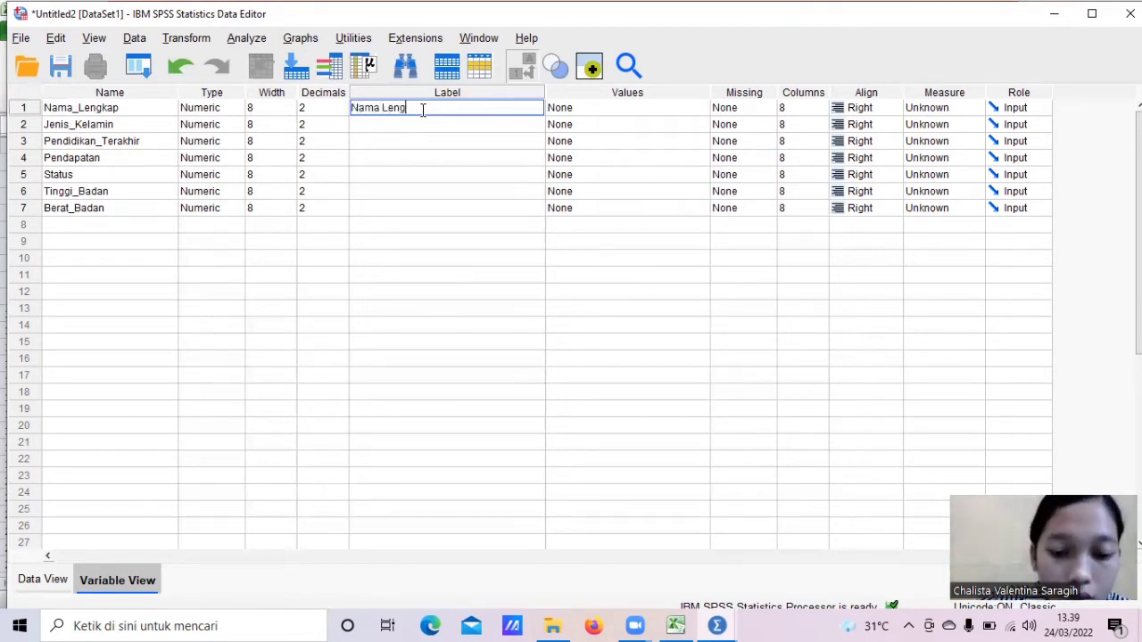
text(kap)
key(Return)
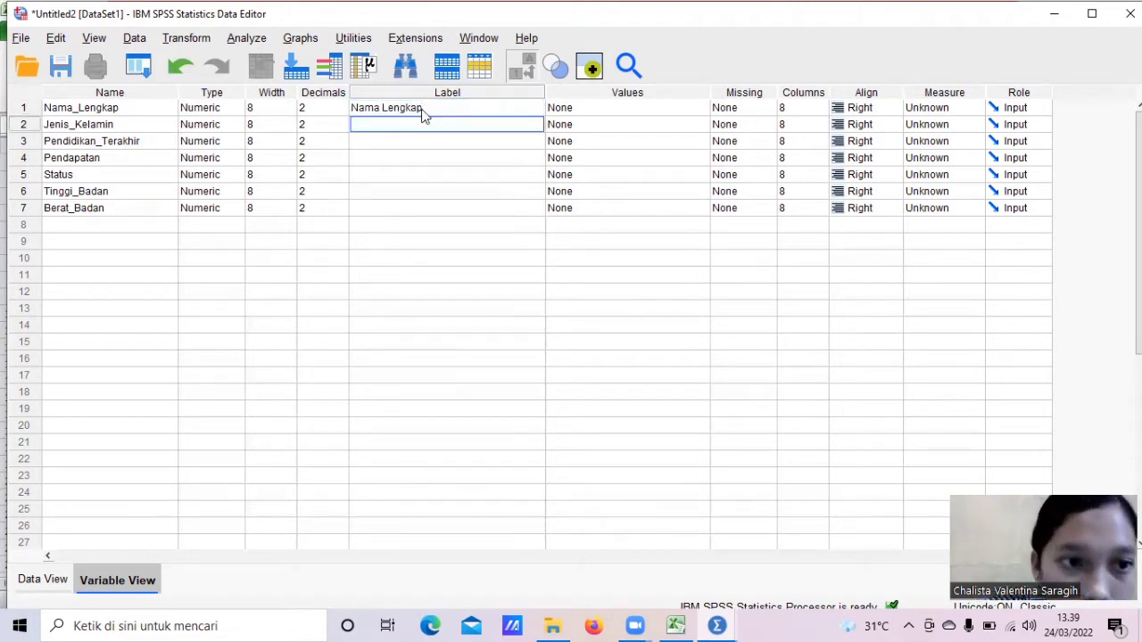
text(Jen)
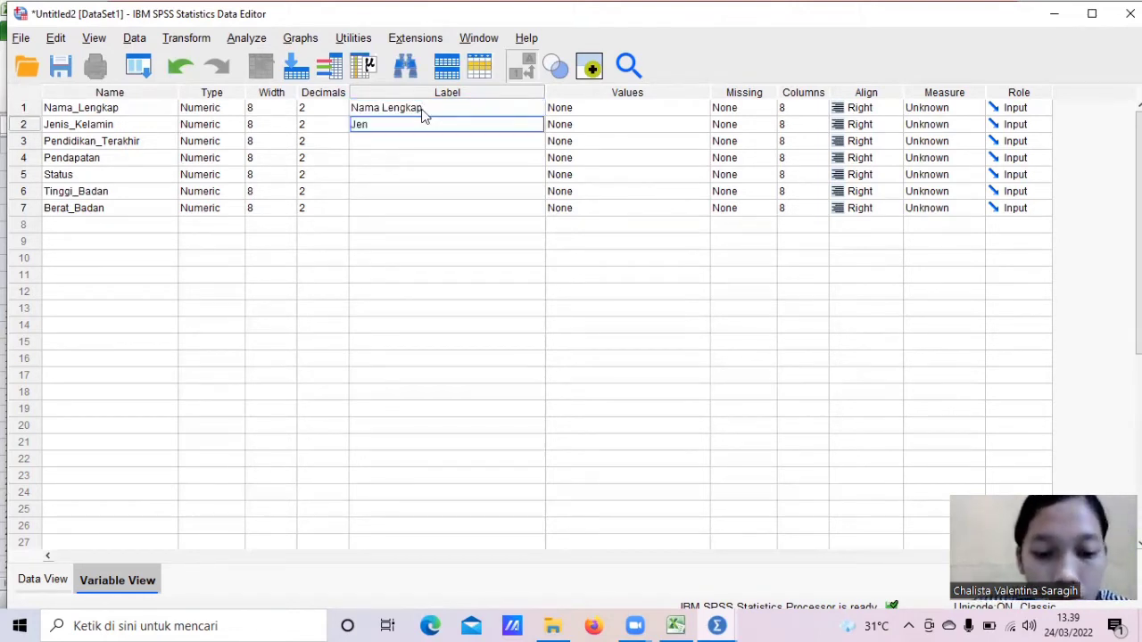
text(is Kelamin)
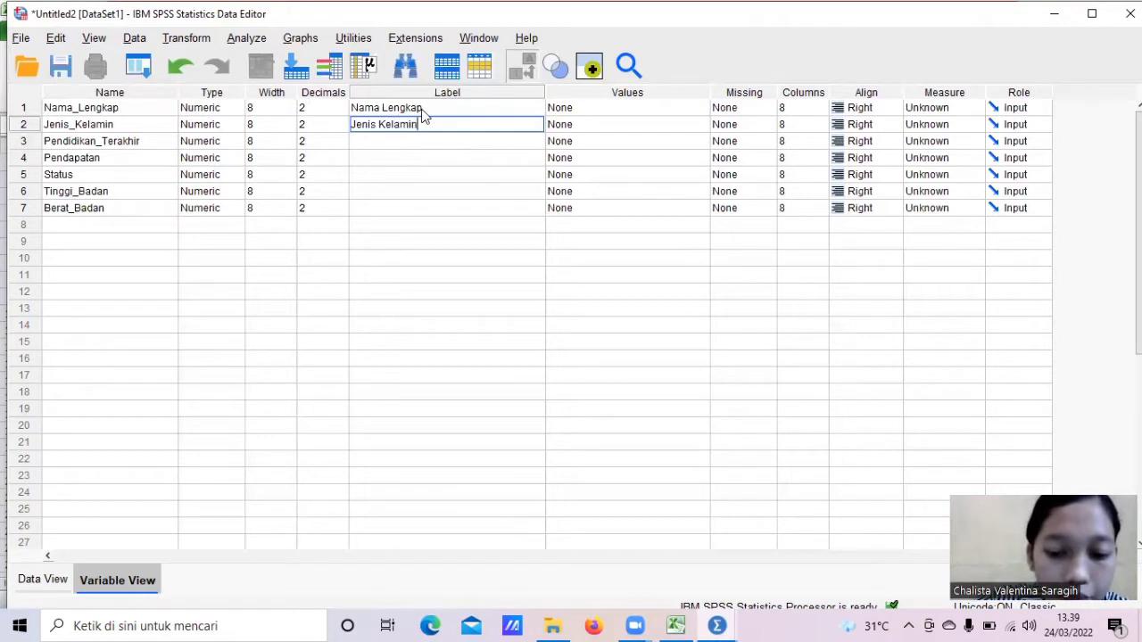
key(Return)
- Label the third variable Pendidikan Terakhir
text(Pen)
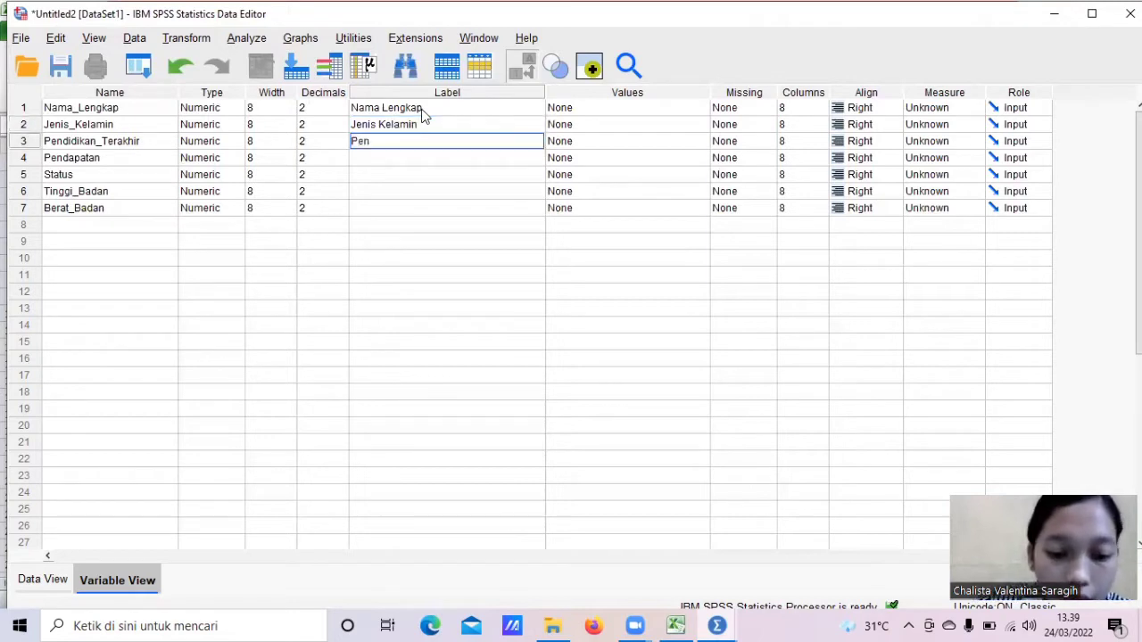
text(didikan Ter)
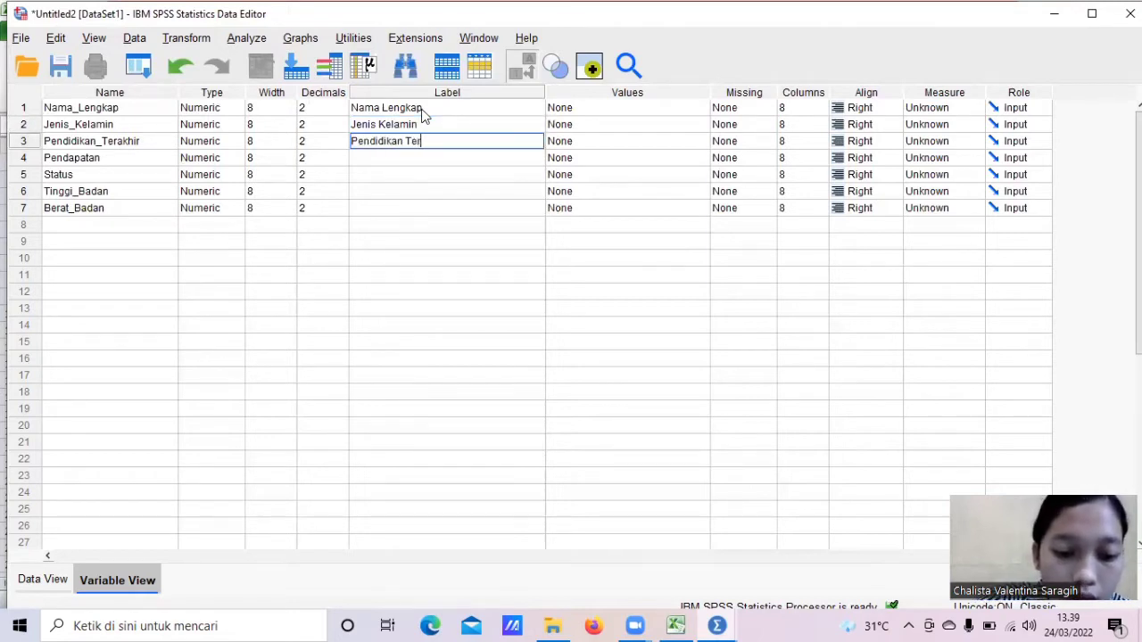
text(akhir)
key(Return)
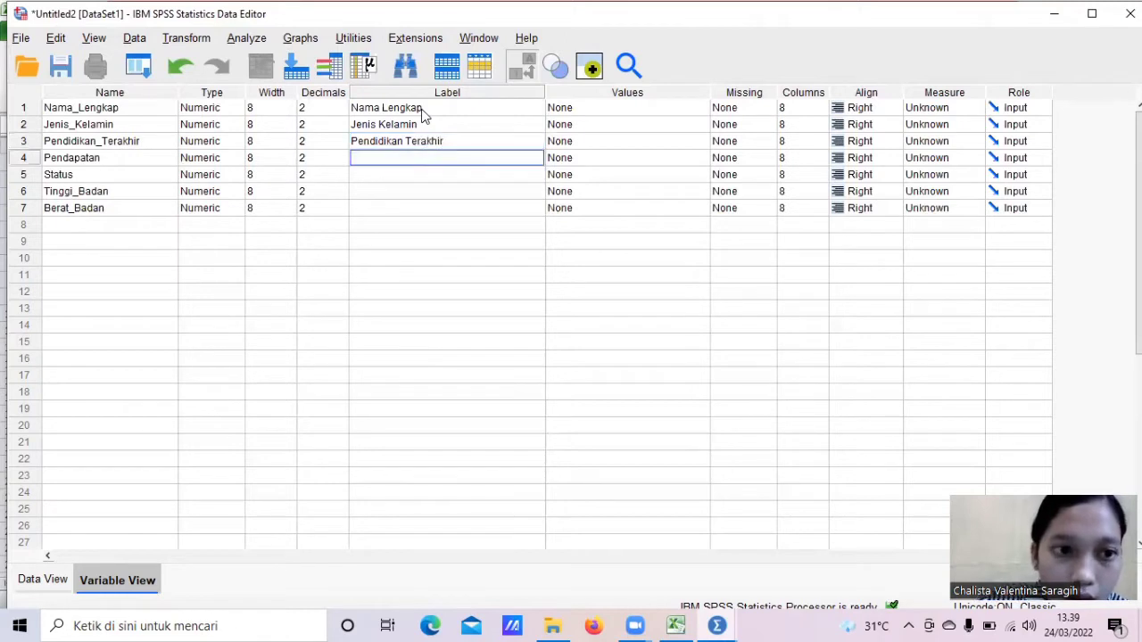
- Label the fourth variable Pendapatan and the fifth variable Status
text(Pendap)
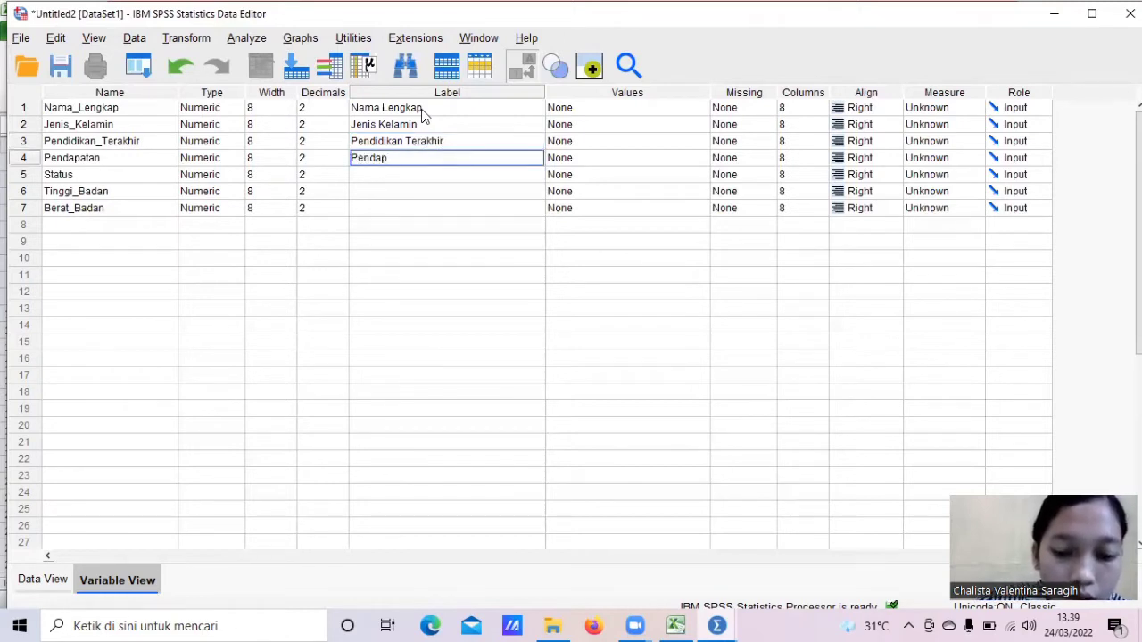
text(atan)
key(Return)
text(S)
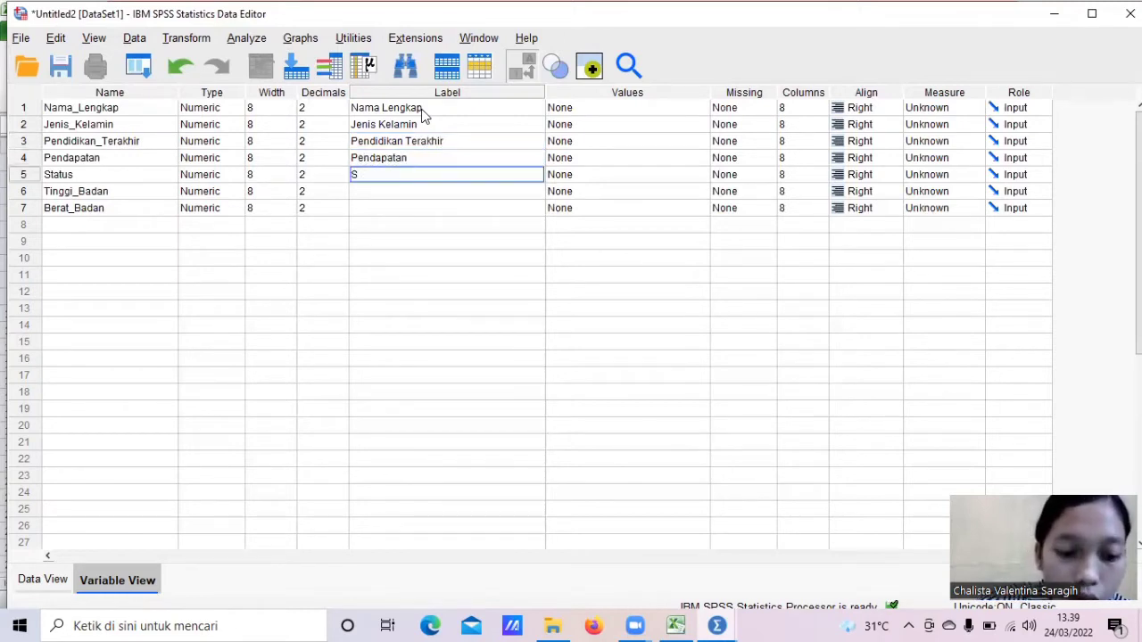
text(tatus)
key(Return)
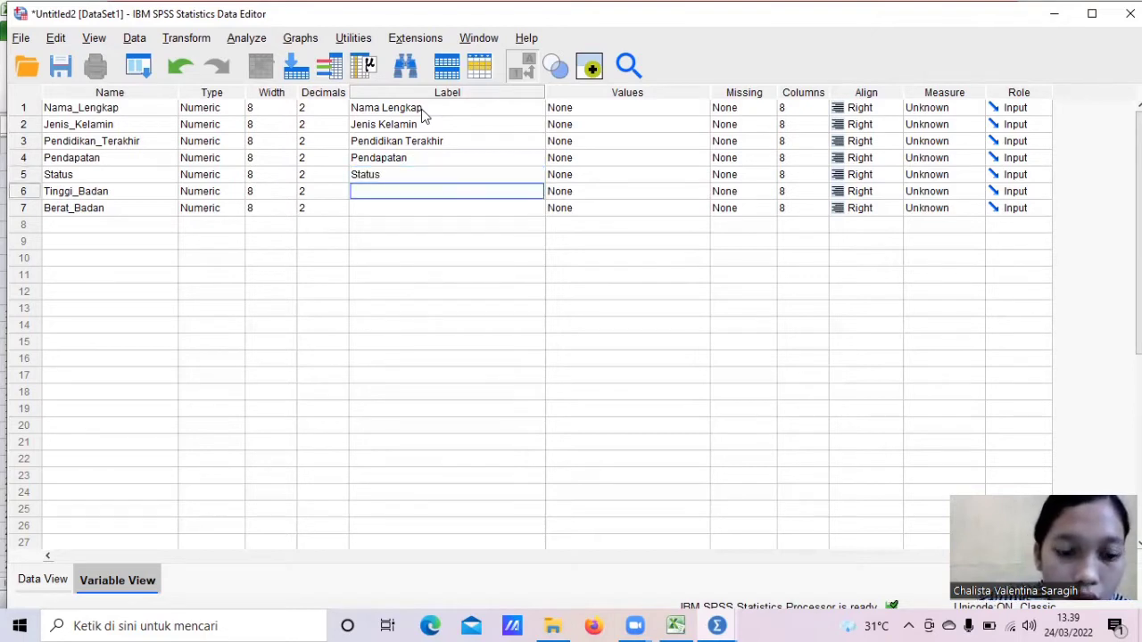
- Label the sixth variable Tinggi Badan and the seventh variable Berat Badan(kg)
text(Tinggi B)
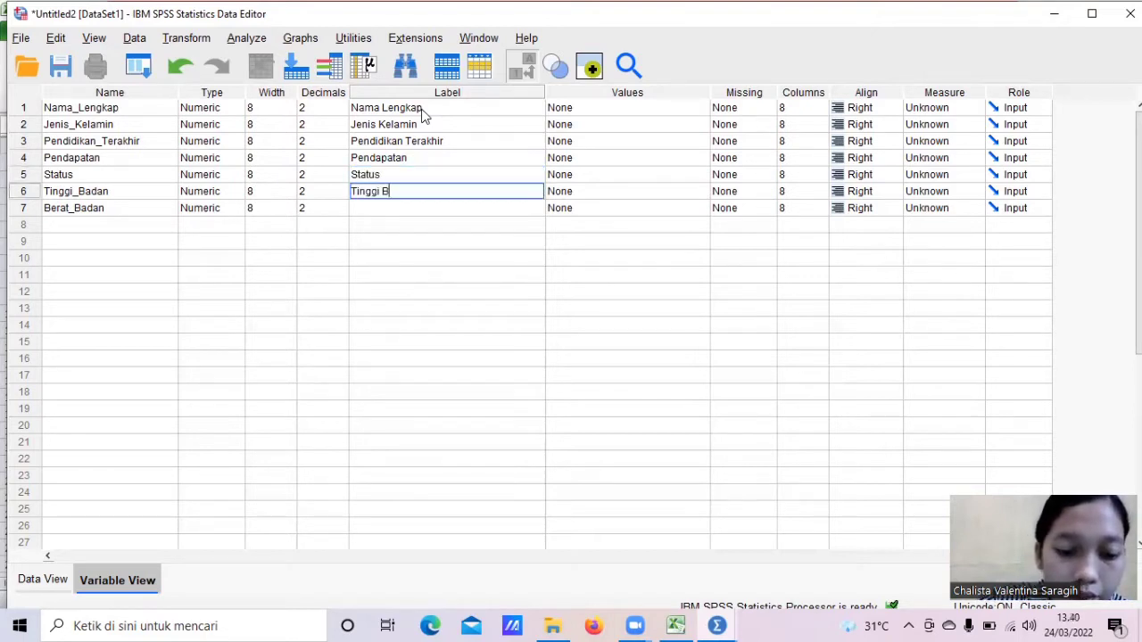
text(adan)
key(Return)
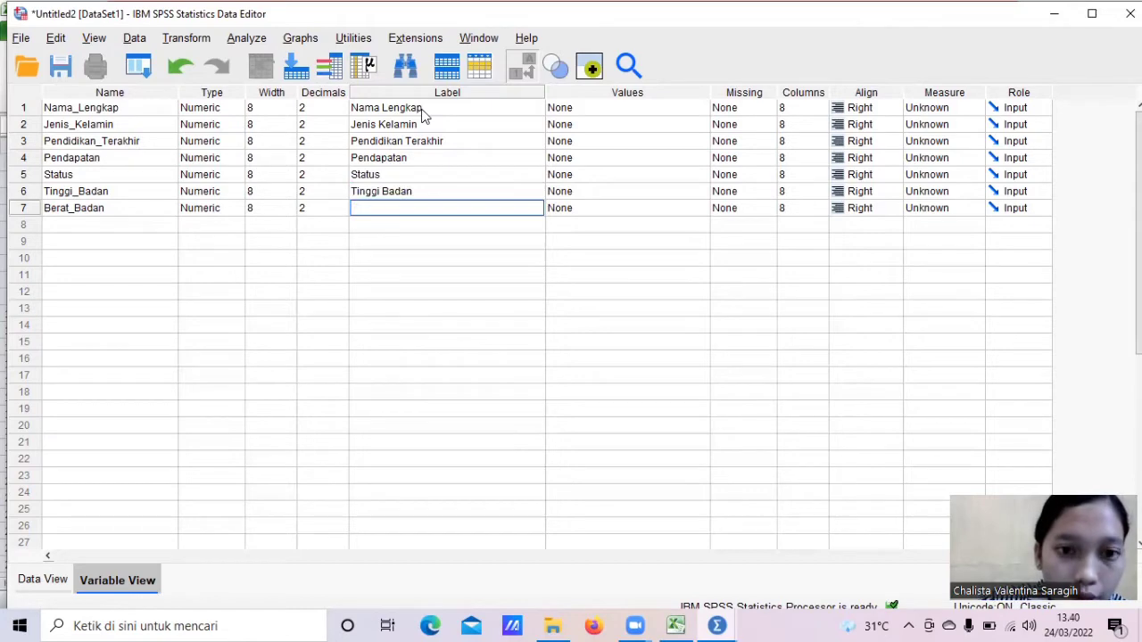
text(Berat)
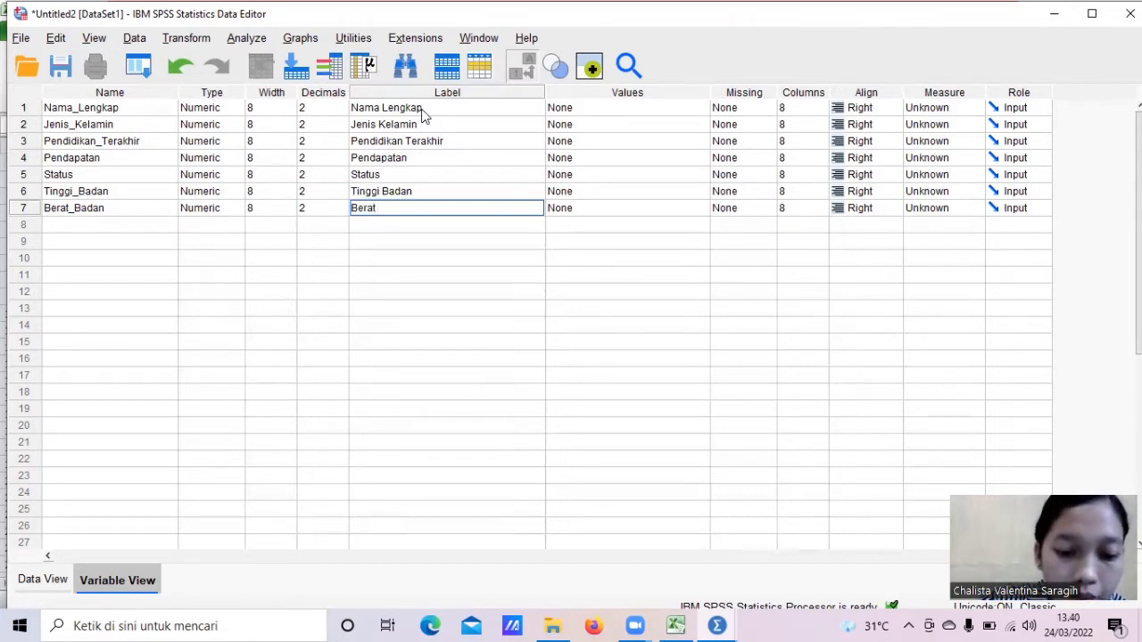
text( Badan(kg))
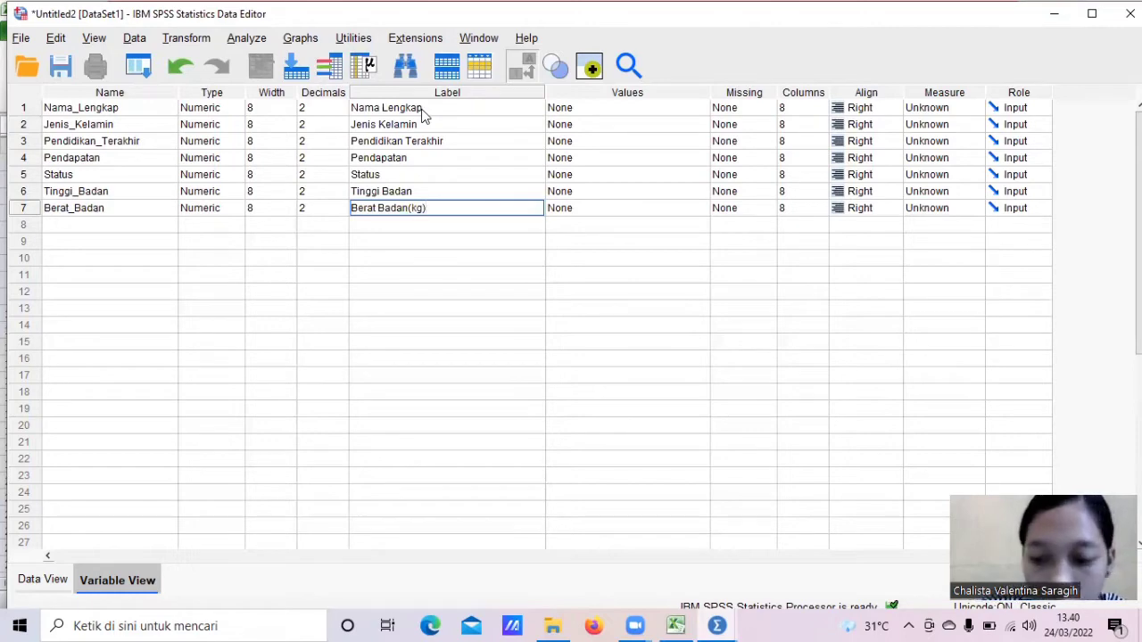
- Add the unit (cm) to the end of the Tinggi_Badan variable's label
key(Up)
double_click(437, 191)
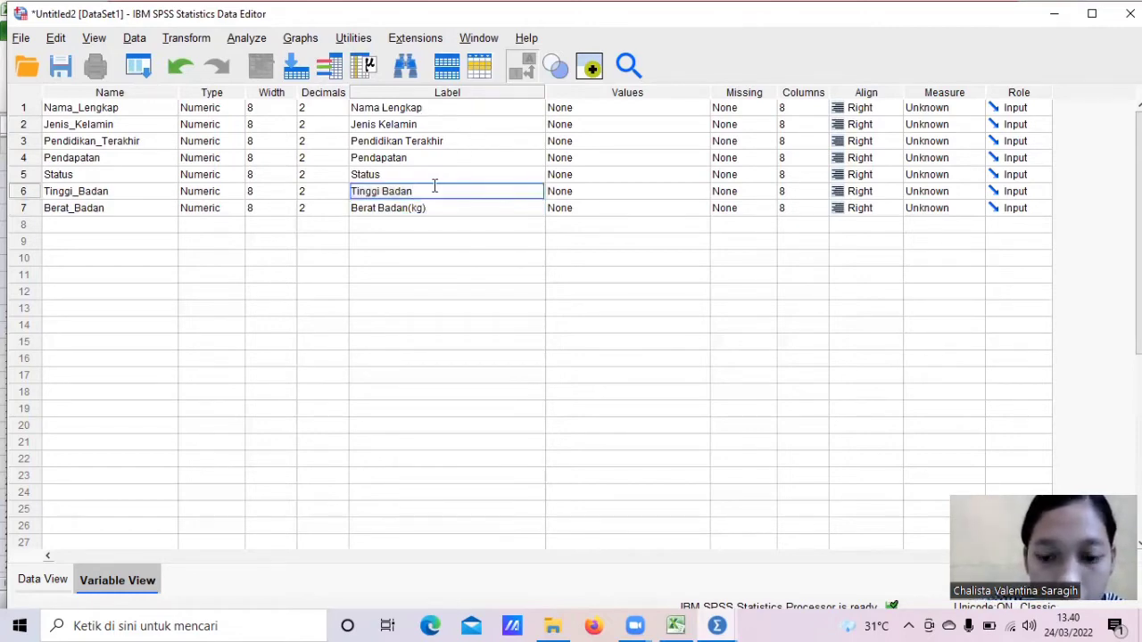
text((cm))
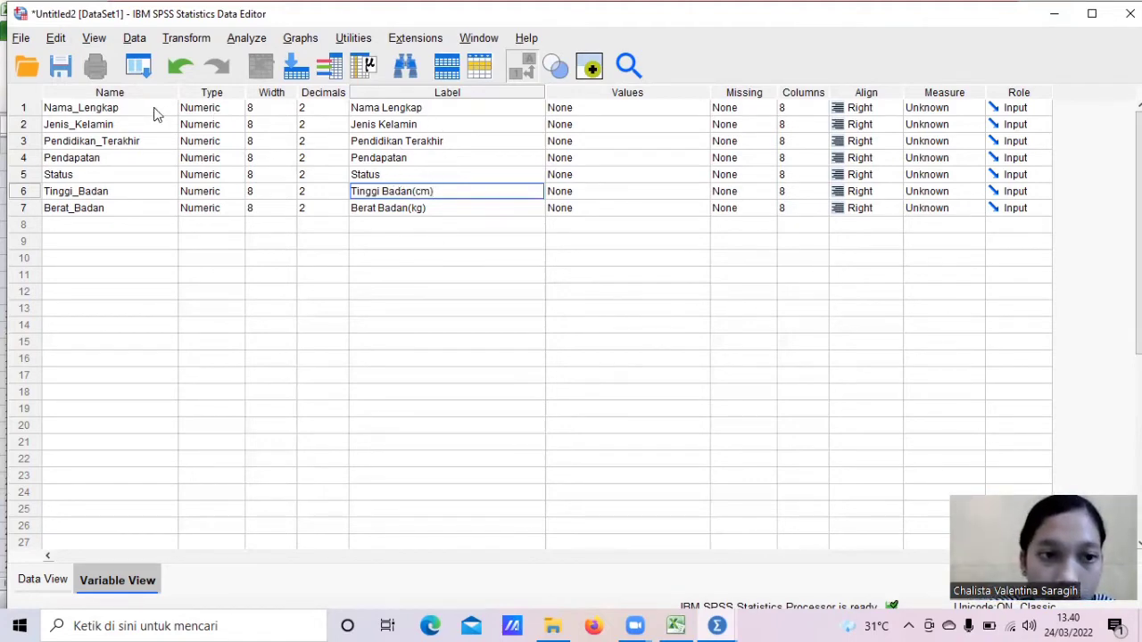
- Change the Nama_Lengkap variable's type to String with a width of 5 bytes
click(217, 111)
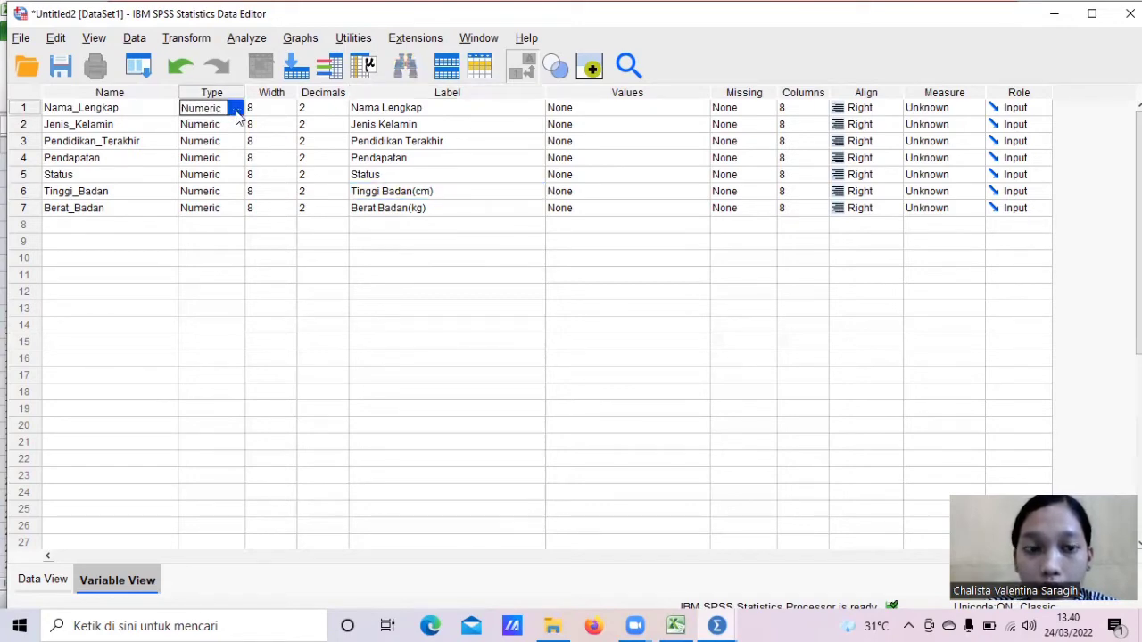
click(236, 107)
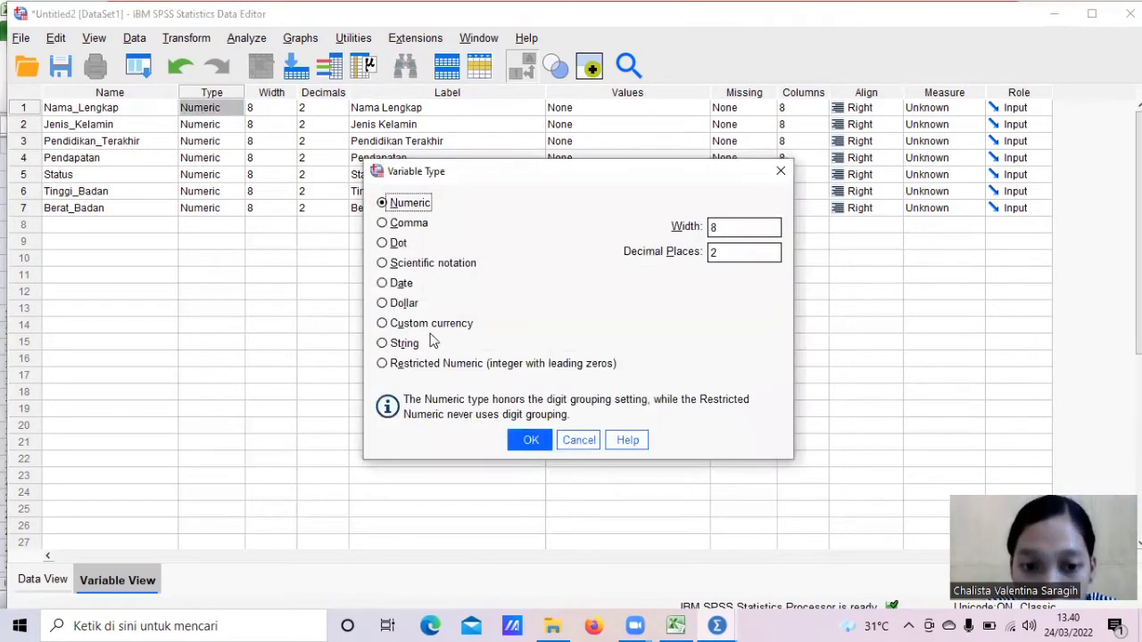
click(403, 344)
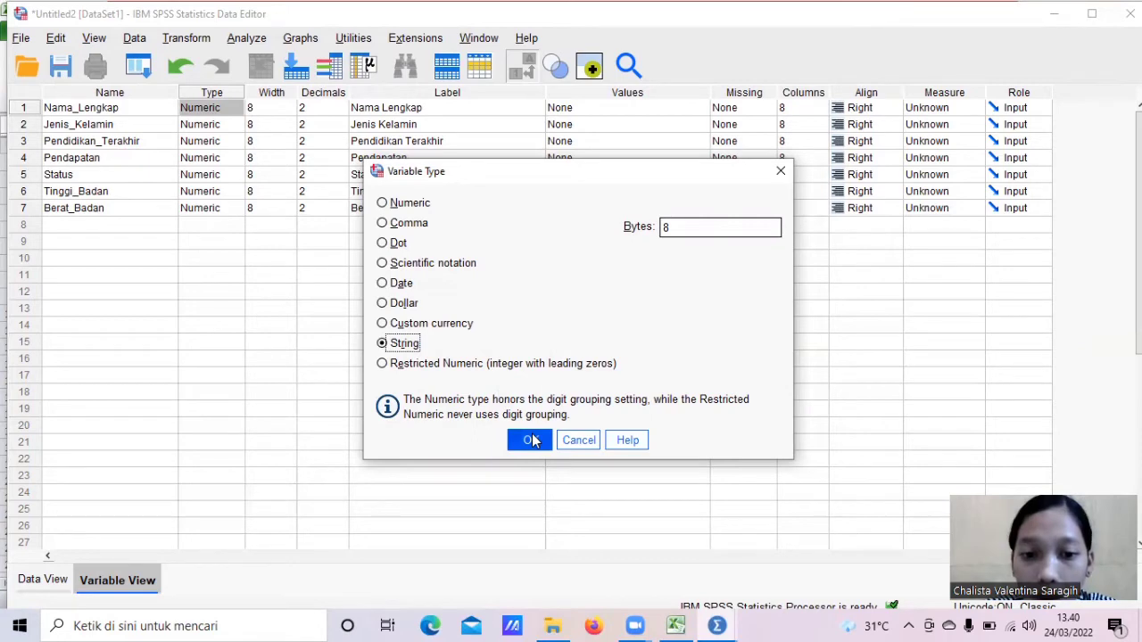
click(704, 224)
key(BackSpace)
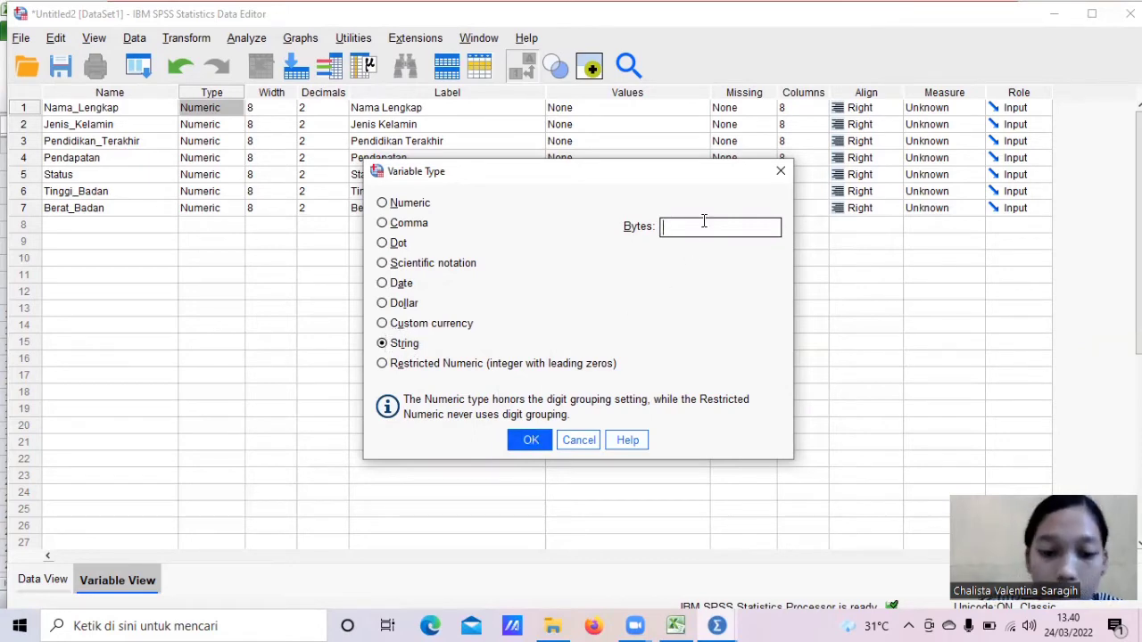
text(5)
click(533, 441)
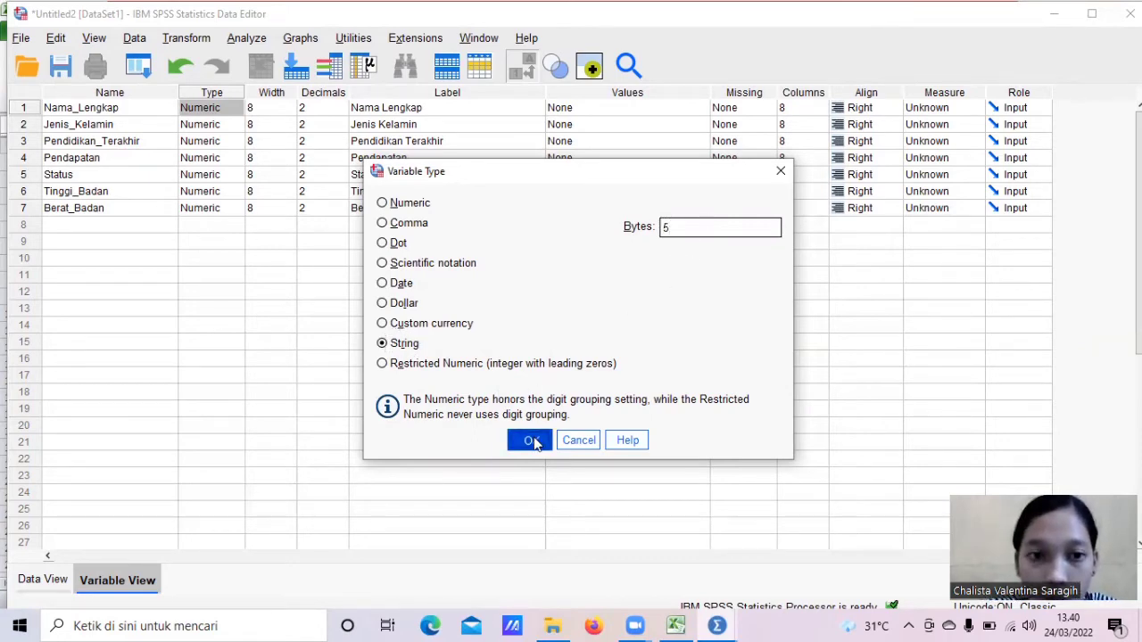
- Set the decimals to 0 for the six numeric variables from Jenis_Kelamin through Berat_Badan
click(324, 125)
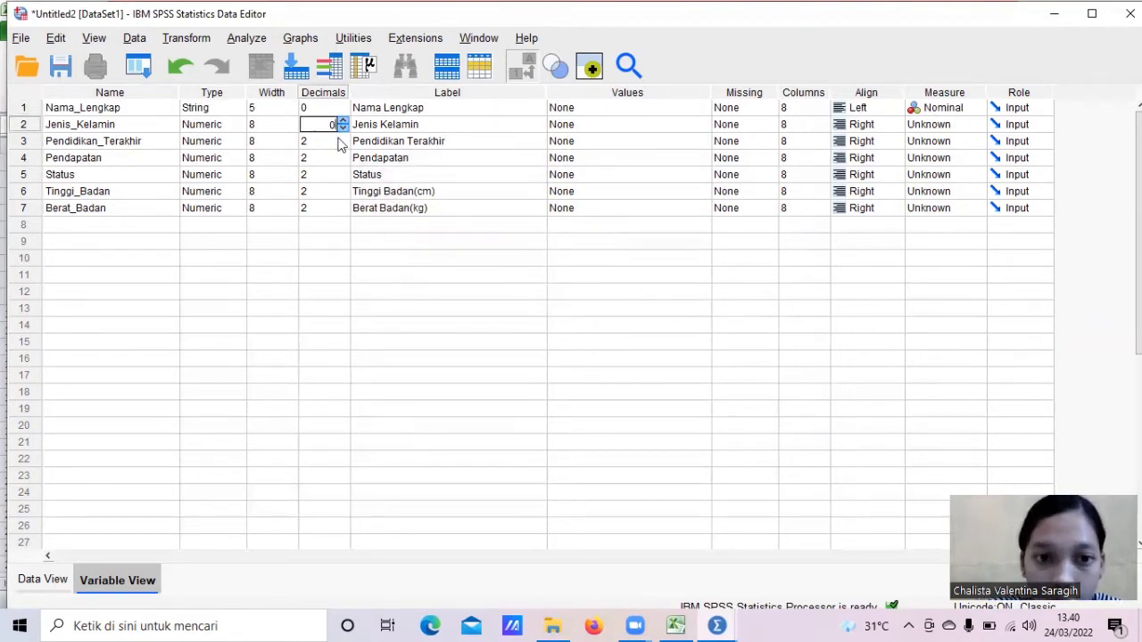
click(328, 143)
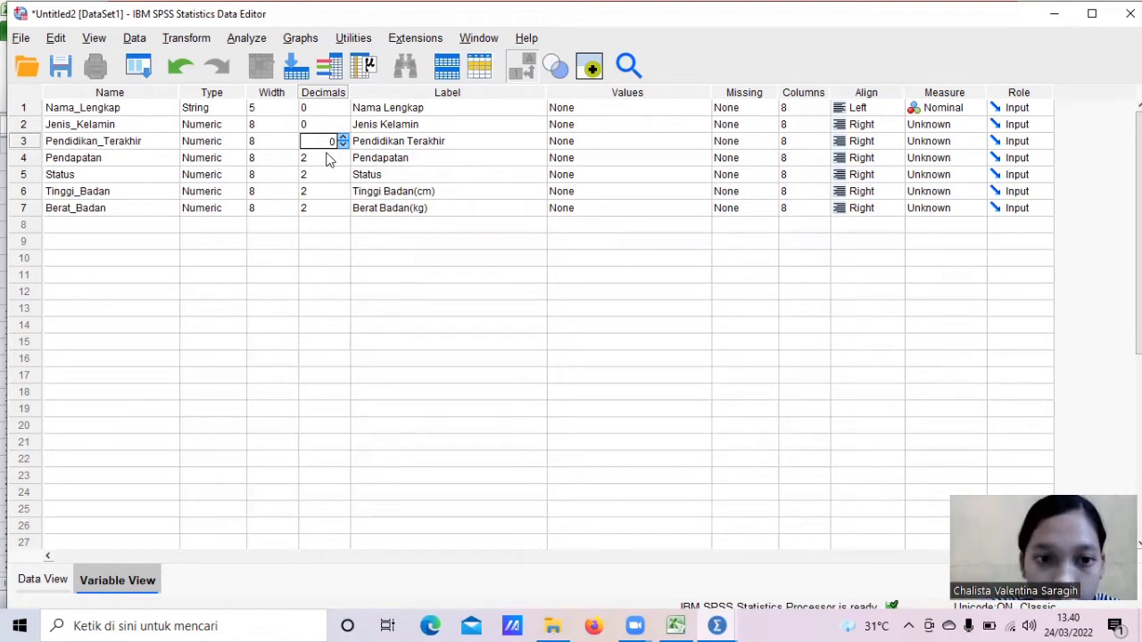
click(329, 157)
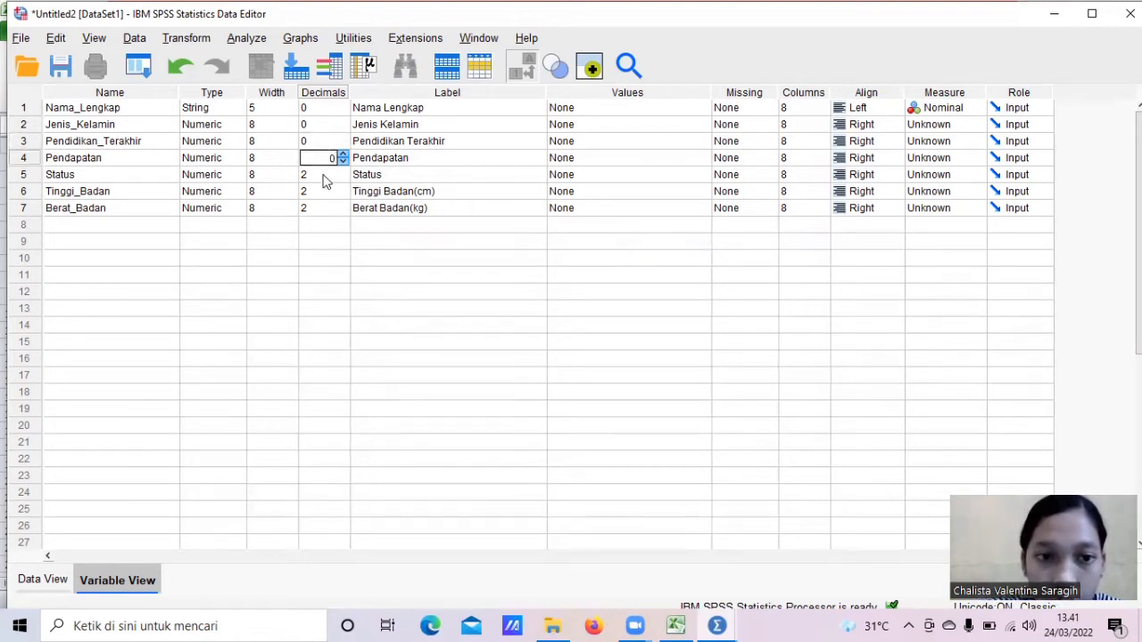
click(325, 175)
click(325, 190)
key(BackSpace)
text(0)
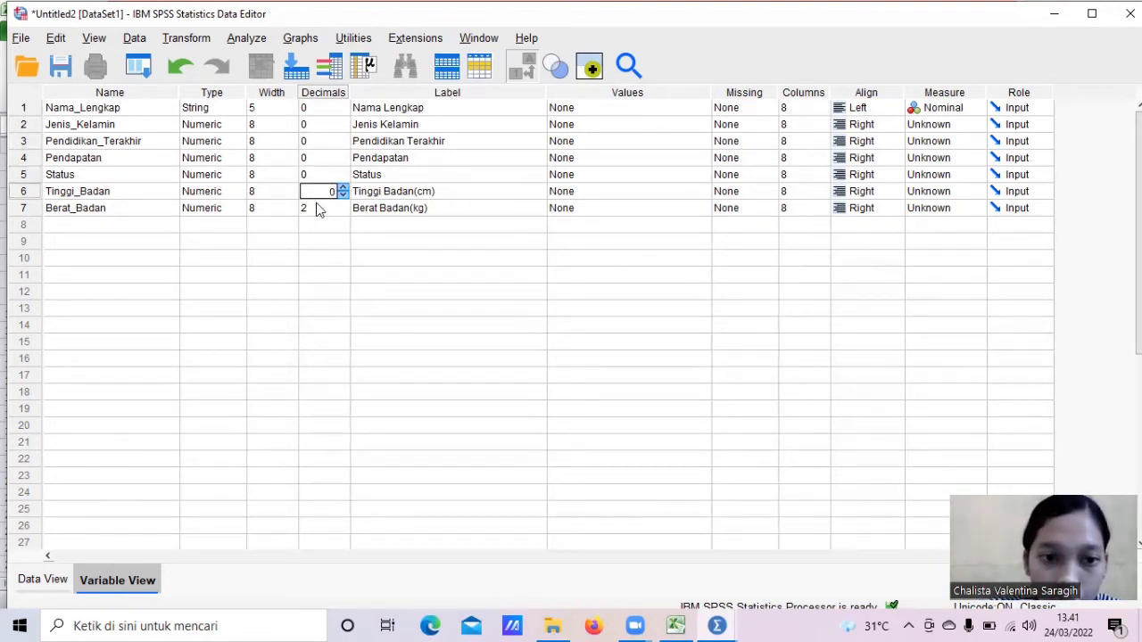
click(318, 207)
key(BackSpace)
text(0)
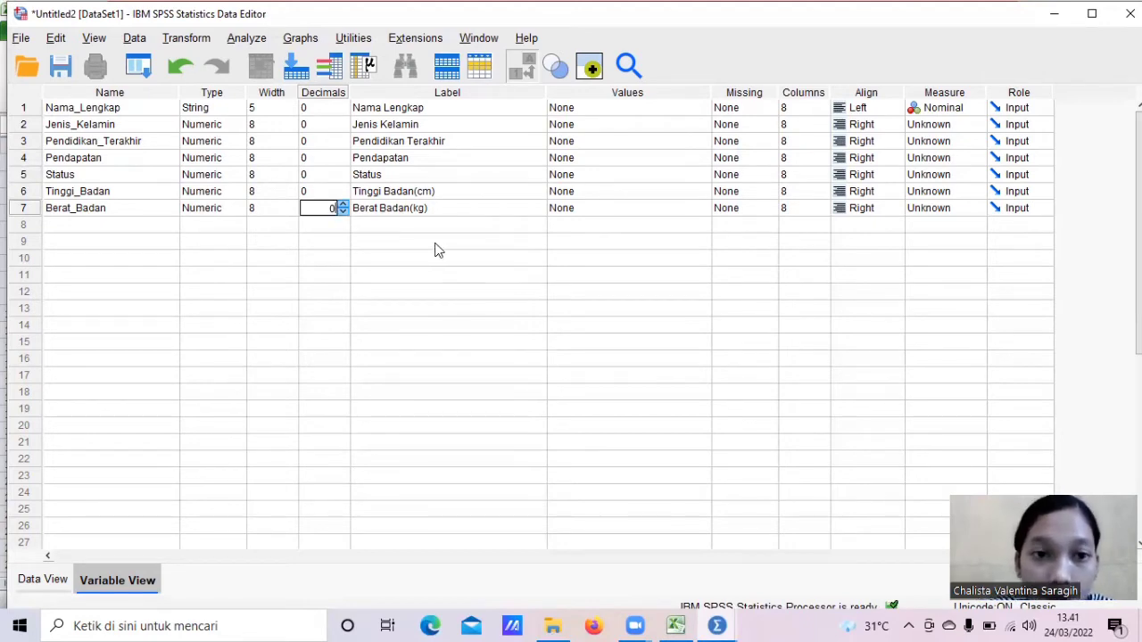
- Check the Jenis Kelamin categories in the Excel table and open the value labels of the Jenis_Kelamin variable in SPSS
click(603, 110)
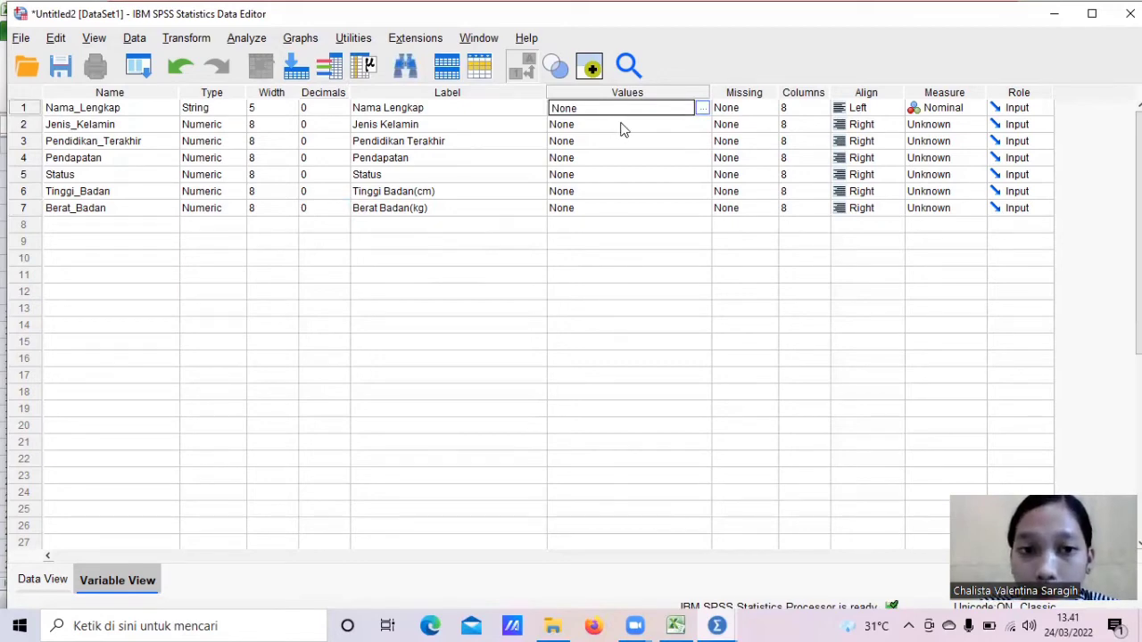
click(622, 127)
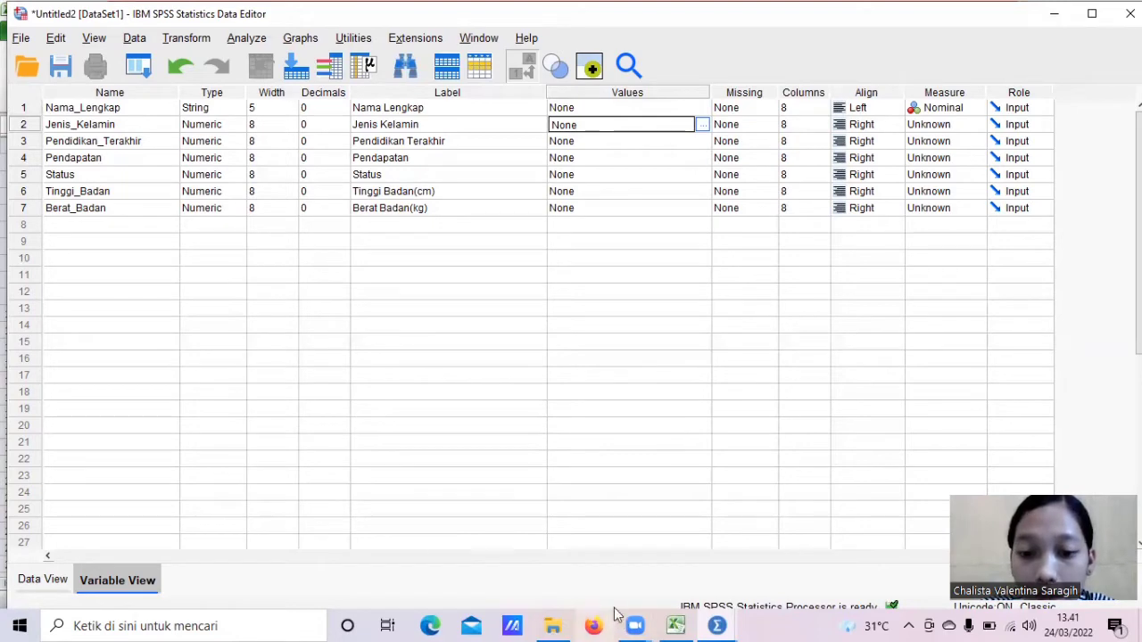
click(675, 625)
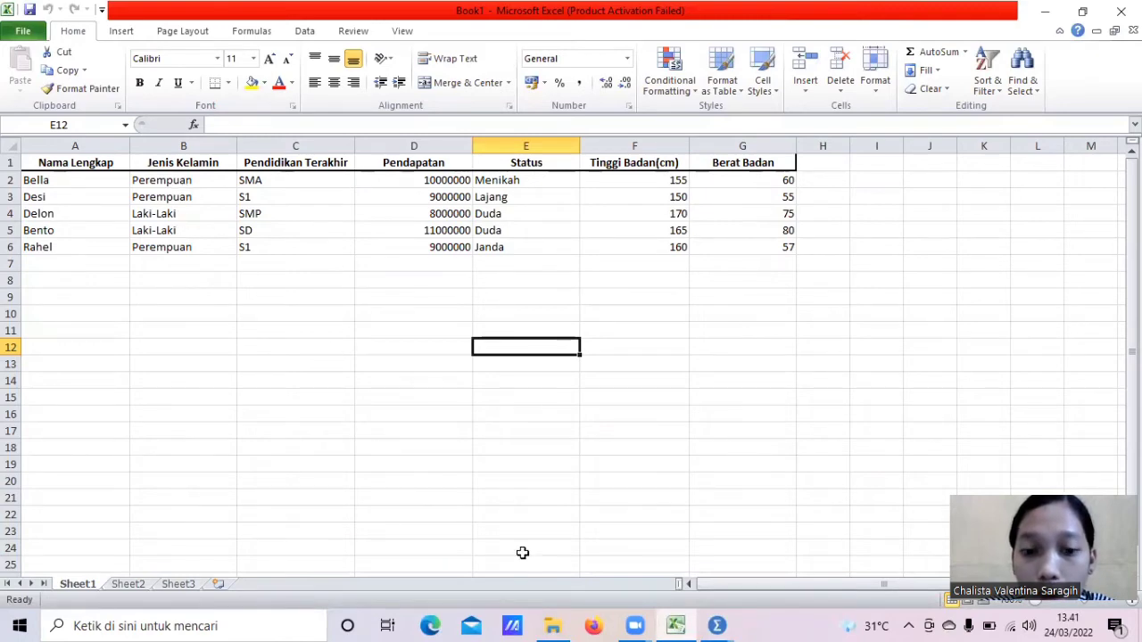
click(717, 624)
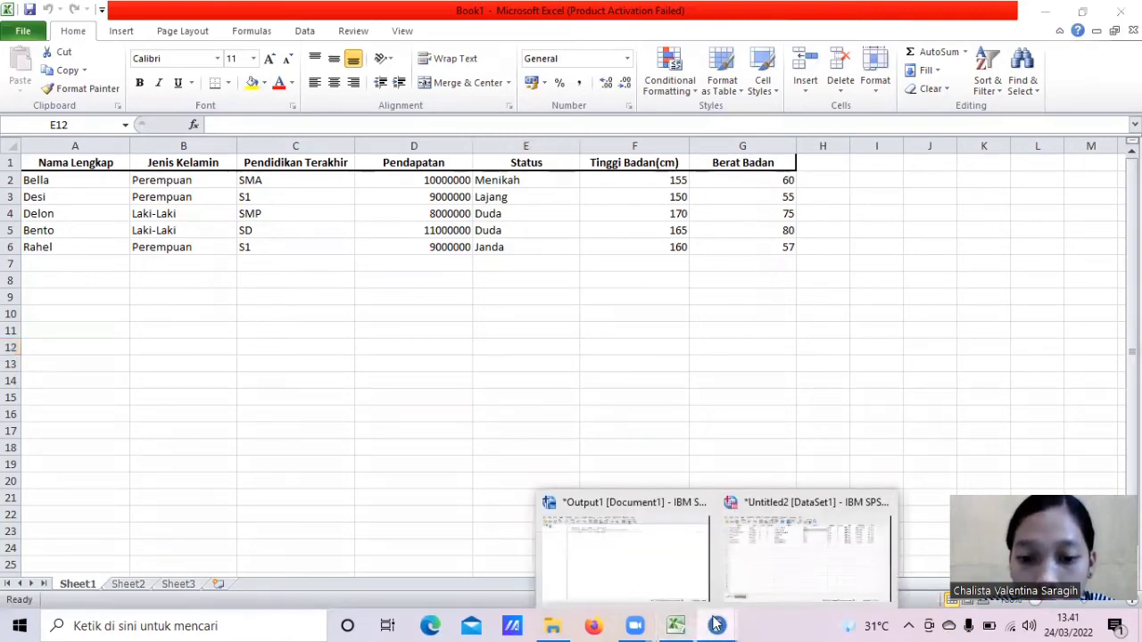
click(780, 566)
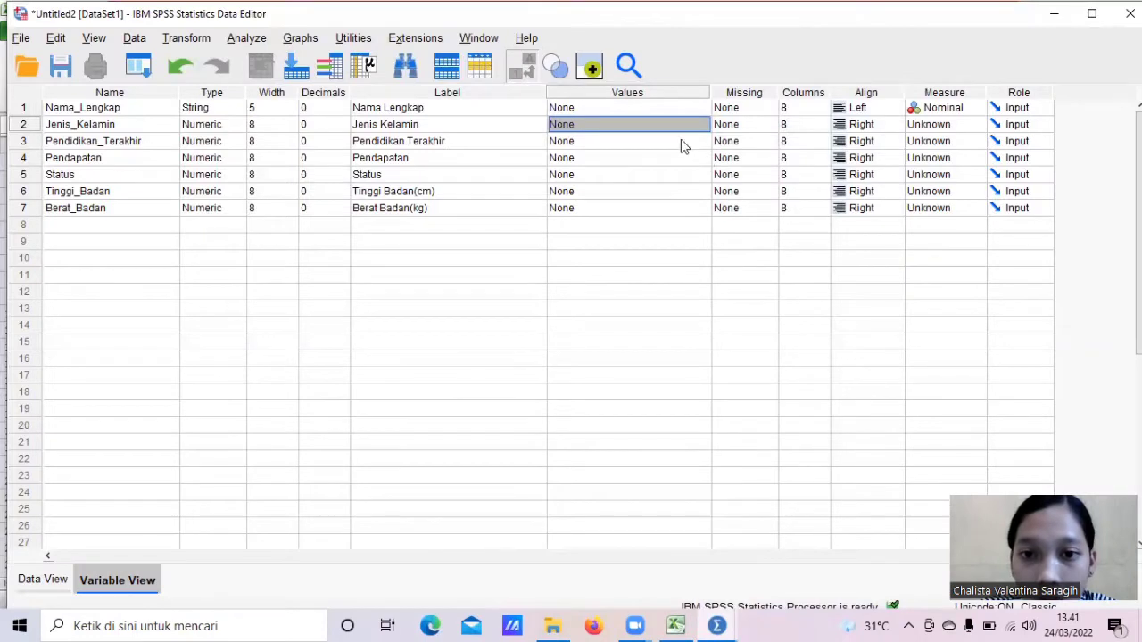
click(703, 127)
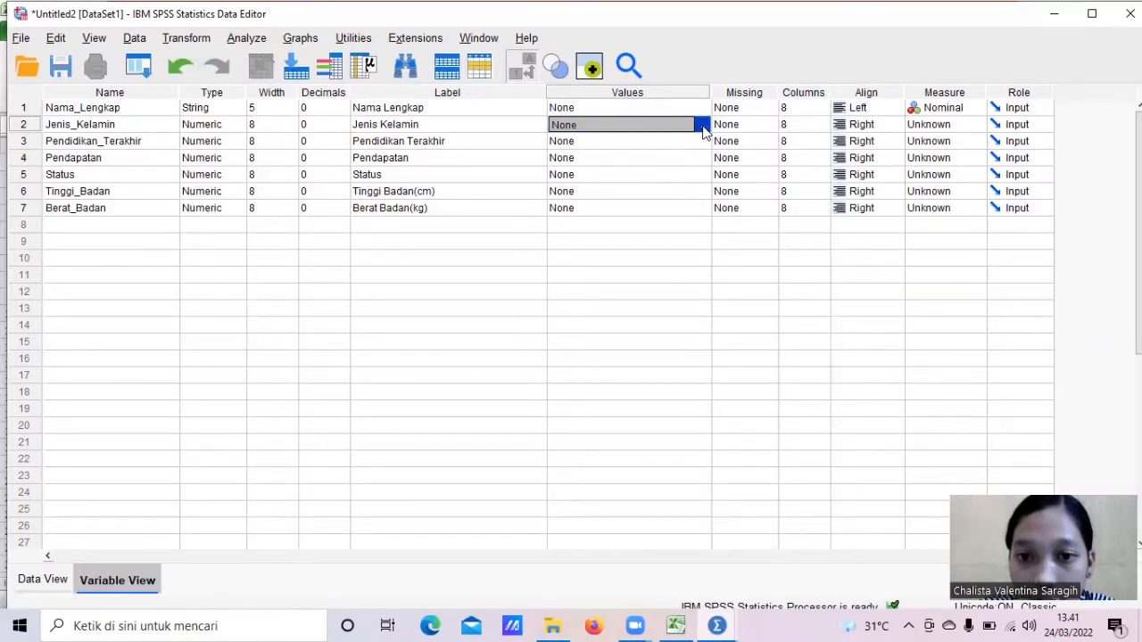
click(703, 129)
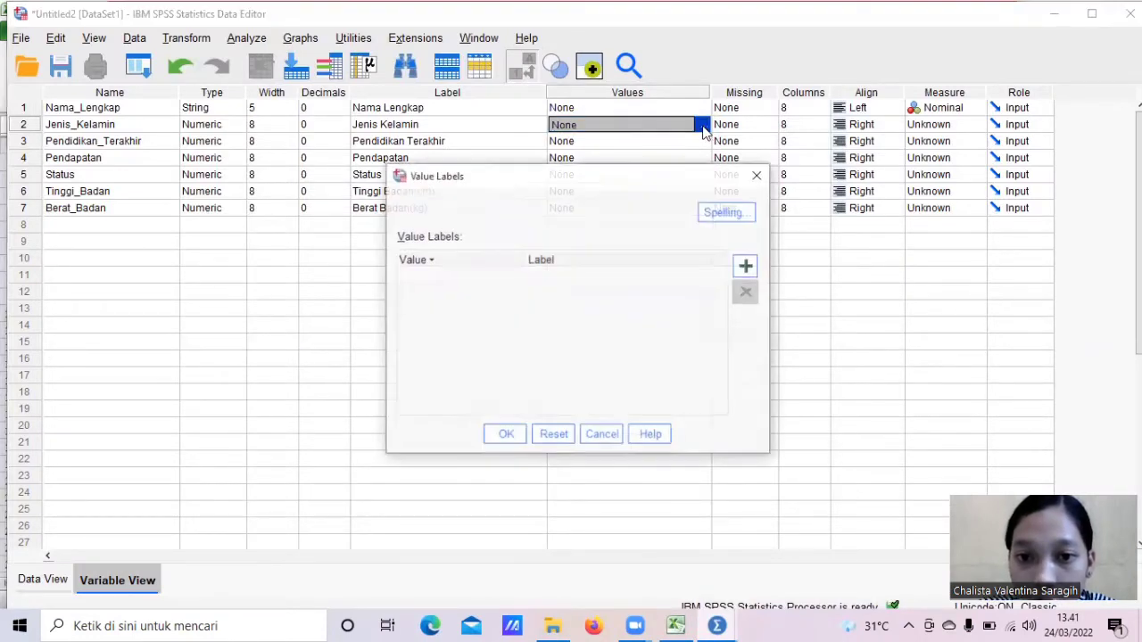
- Define the Jenis_Kelamin value labels as 1 = Laki-Laki and 2 = Perempuan
click(745, 269)
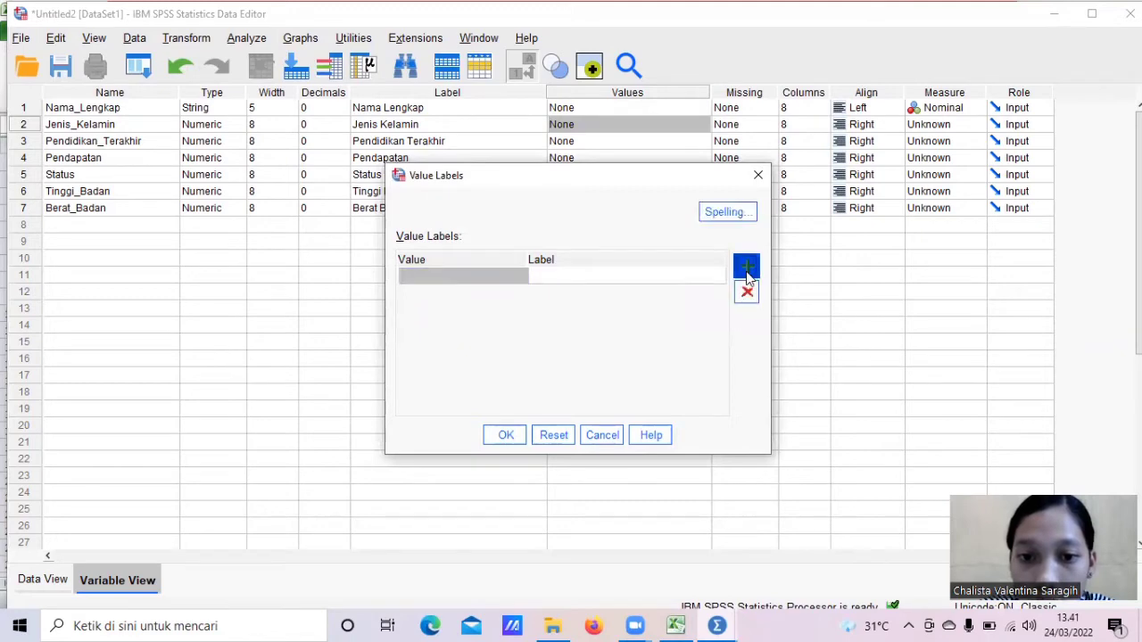
click(523, 279)
text(1)
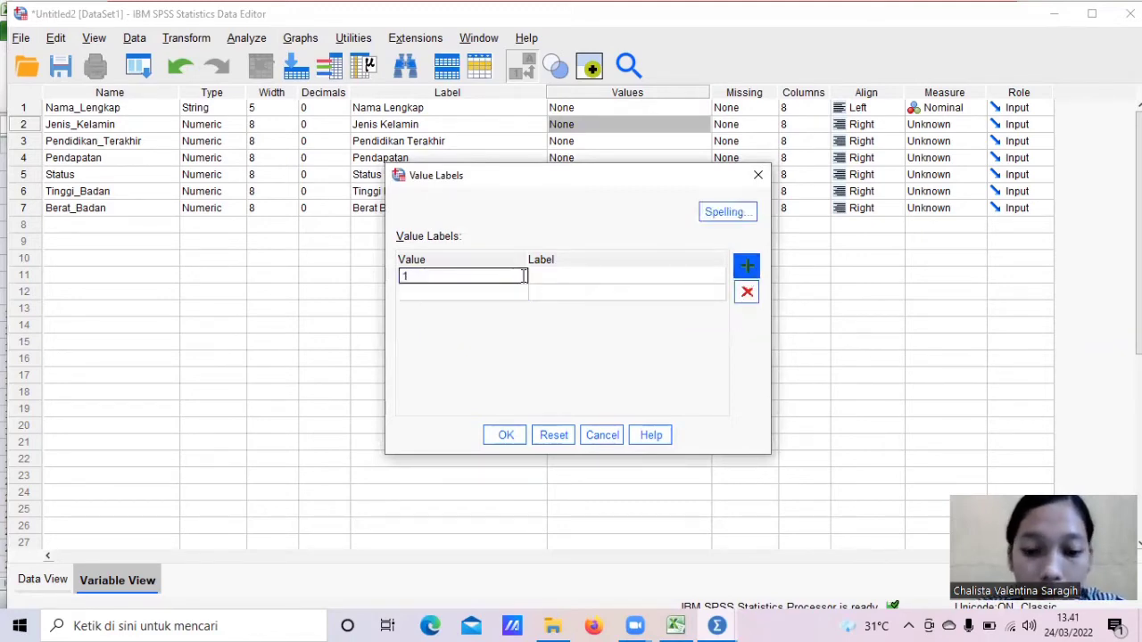
key(Return)
text(2)
key(Return)
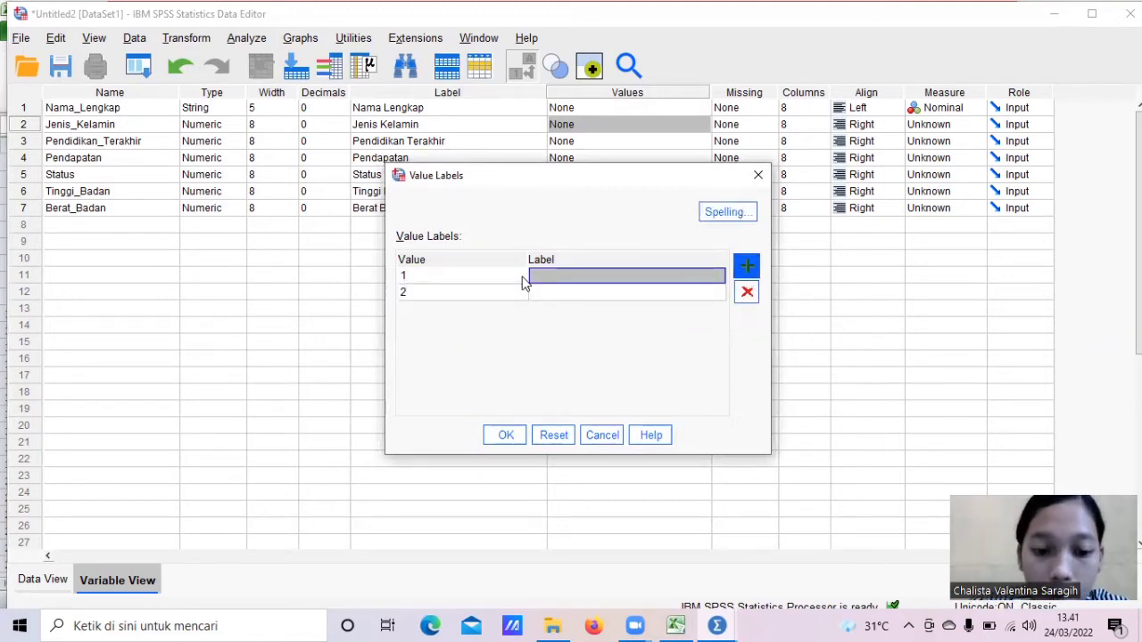
text(Laki-La)
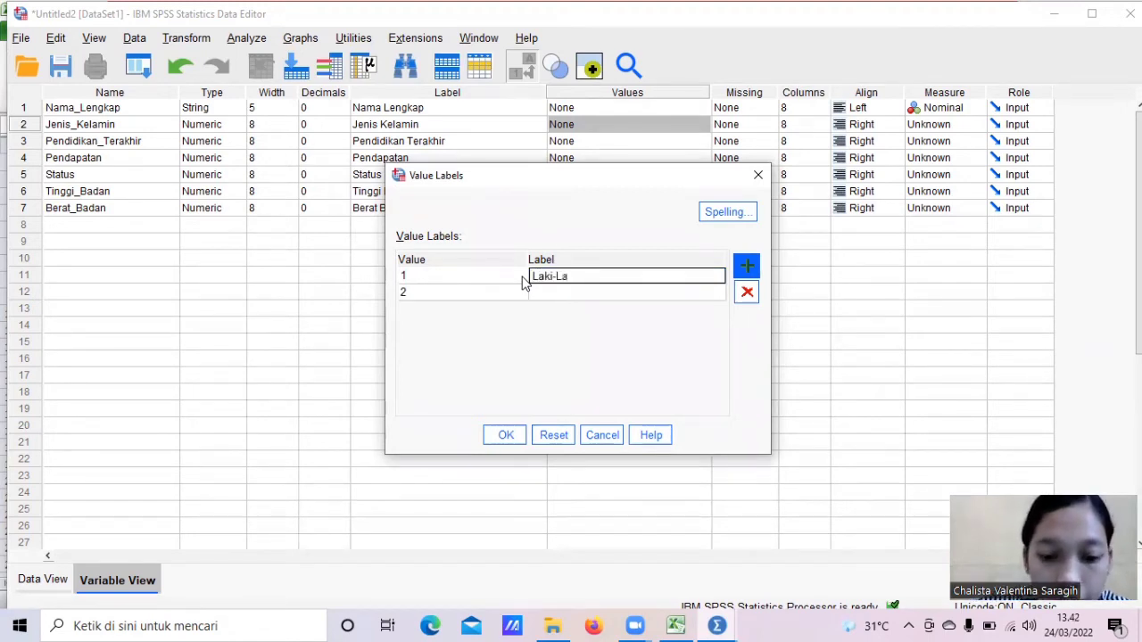
text(ki)
key(Return)
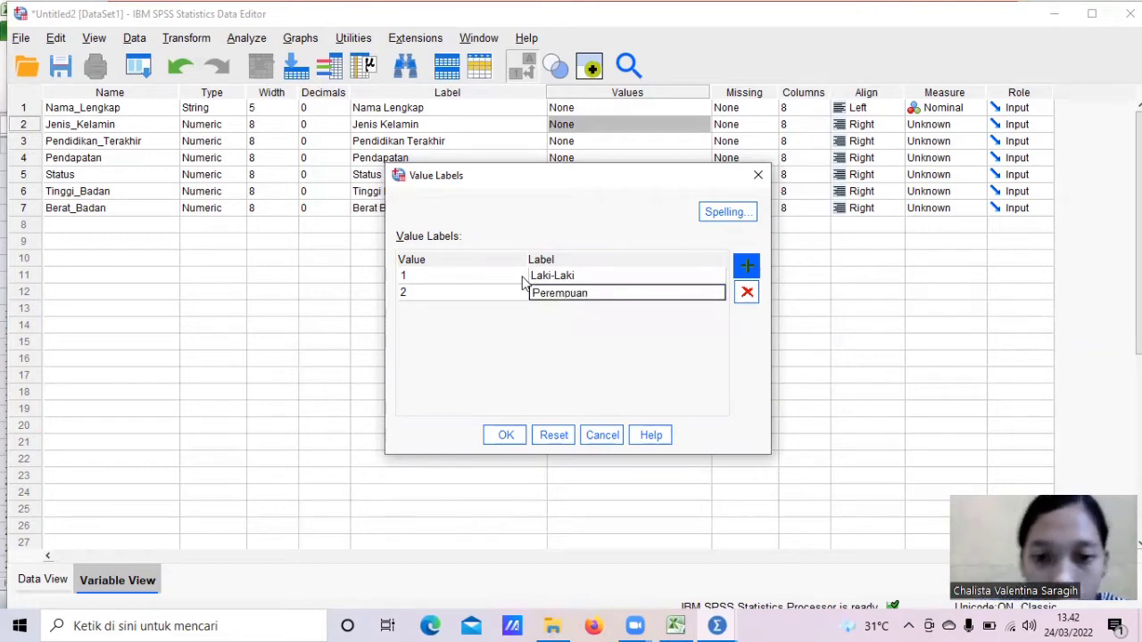
click(503, 436)
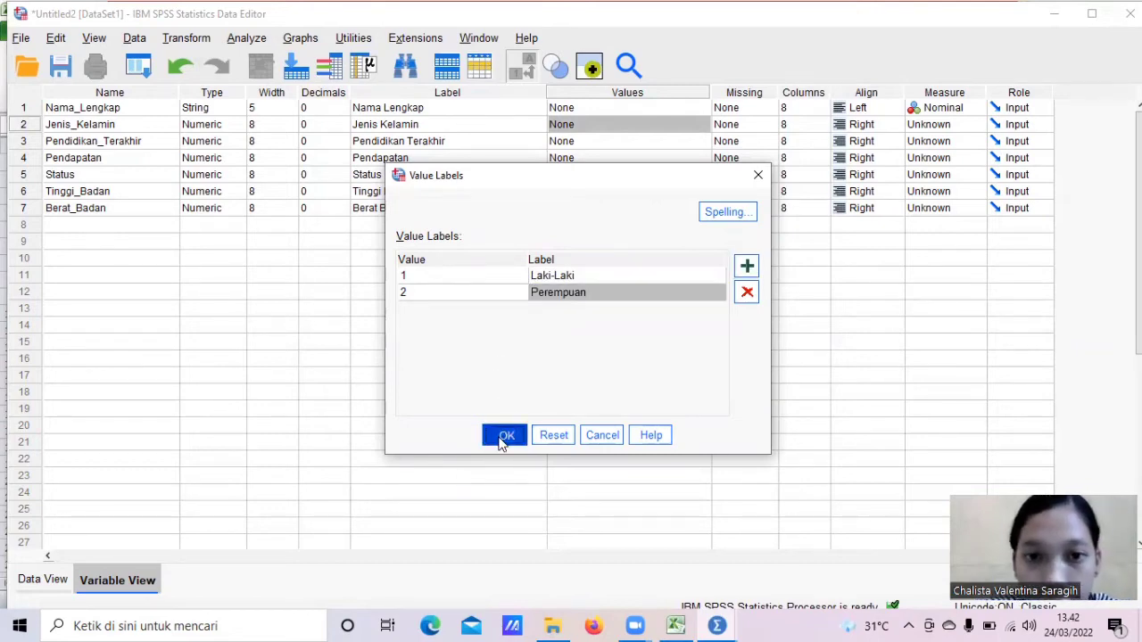
- Check the Pendidikan Terakhir categories in the Excel table and open the value labels of the Pendidikan_Terakhir variable in SPSS
click(627, 145)
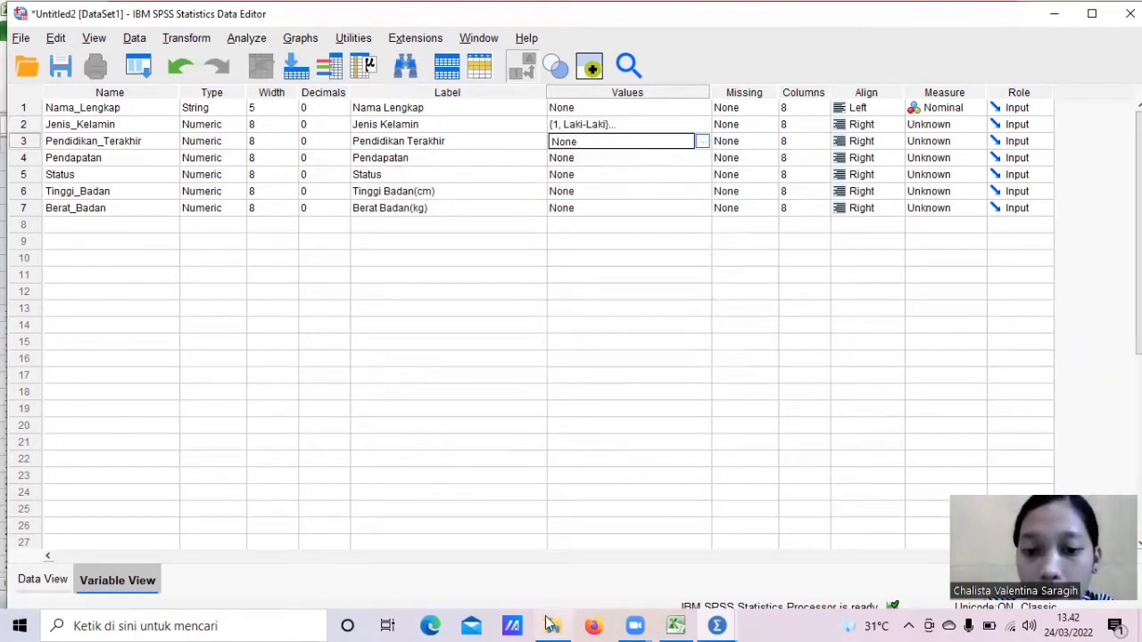
click(676, 625)
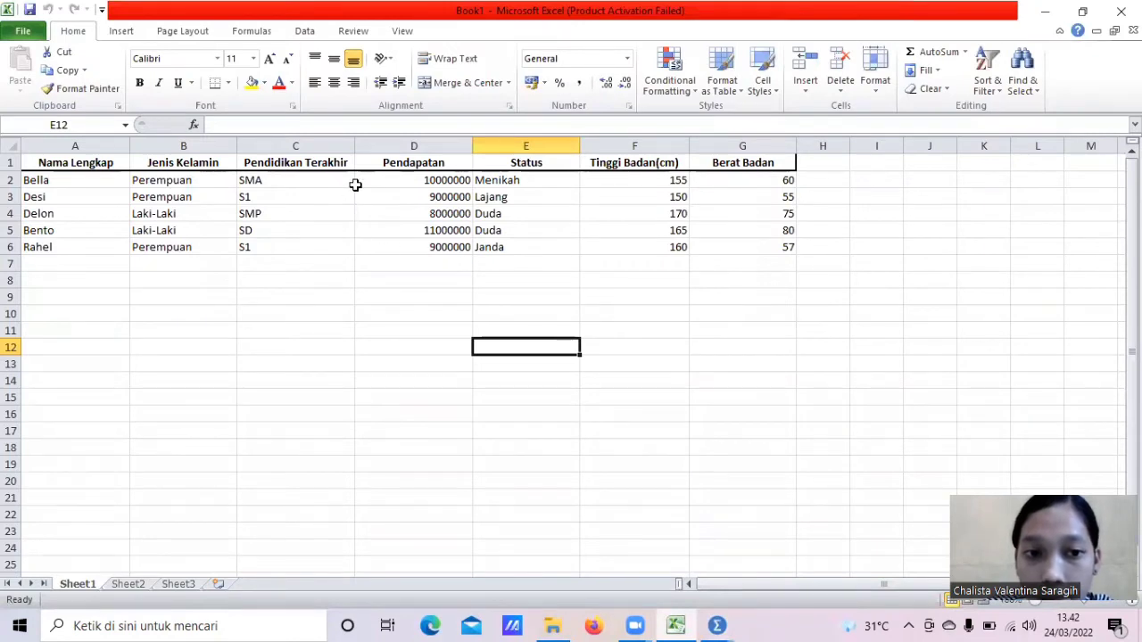
click(716, 625)
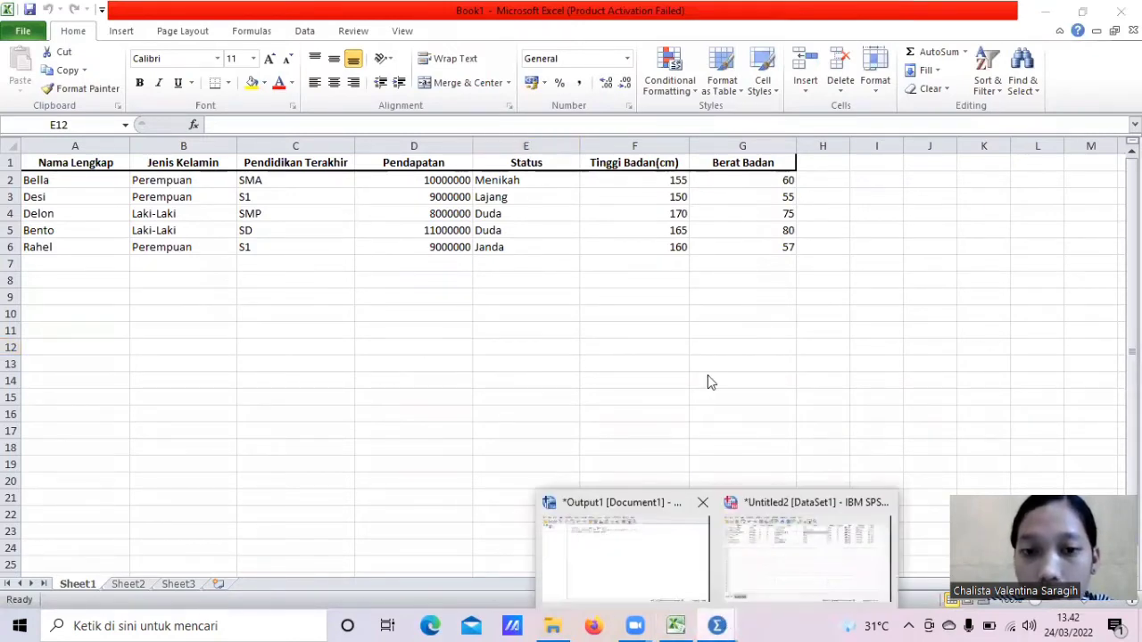
click(777, 558)
click(664, 146)
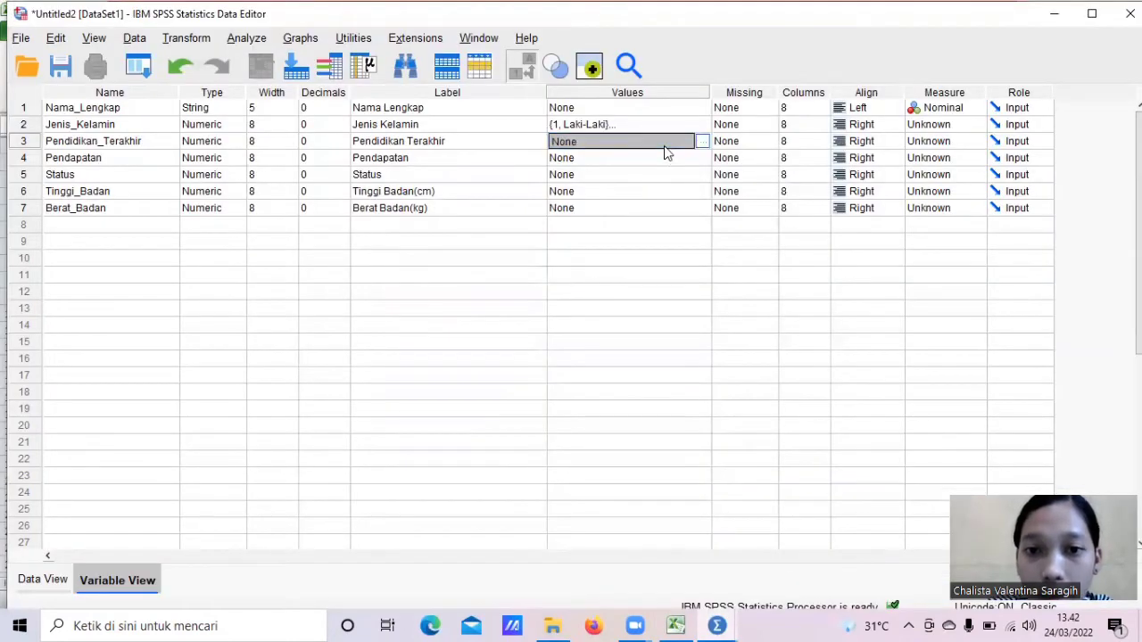
click(702, 142)
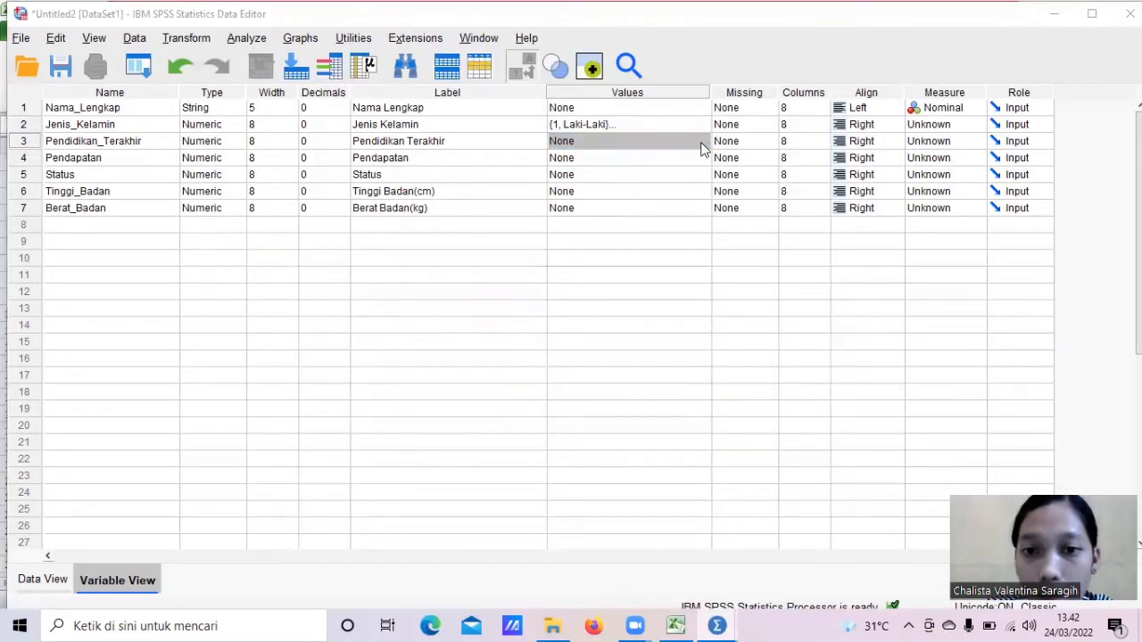
- Add four value label rows for Pendidikan_Terakhir with the values 1, 2, 3 and 4
click(747, 263)
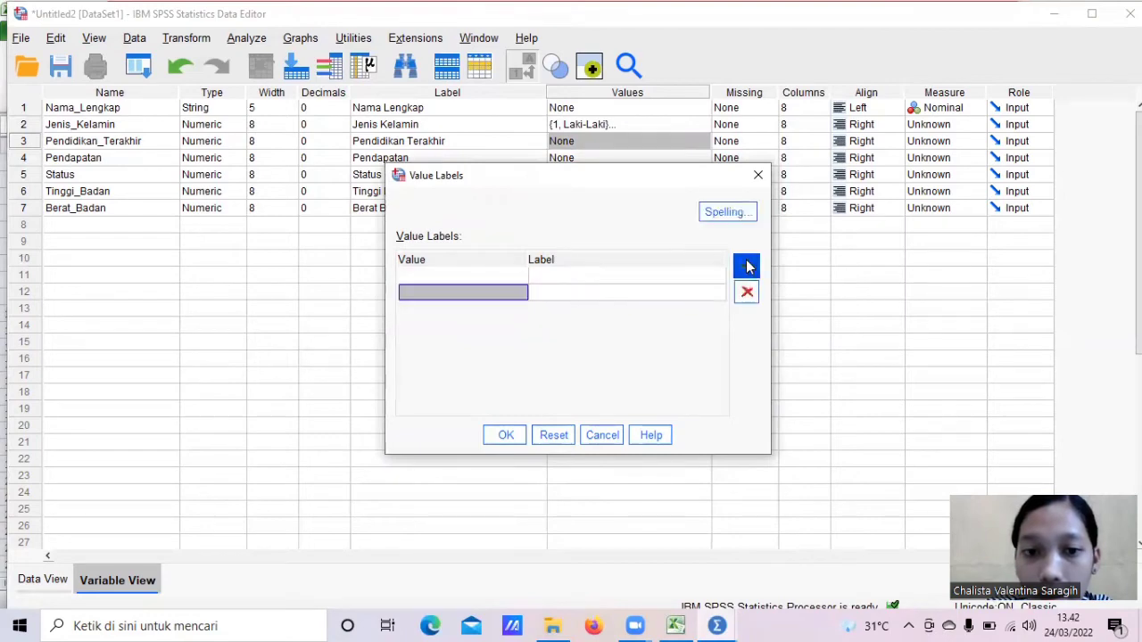
click(747, 264)
click(747, 266)
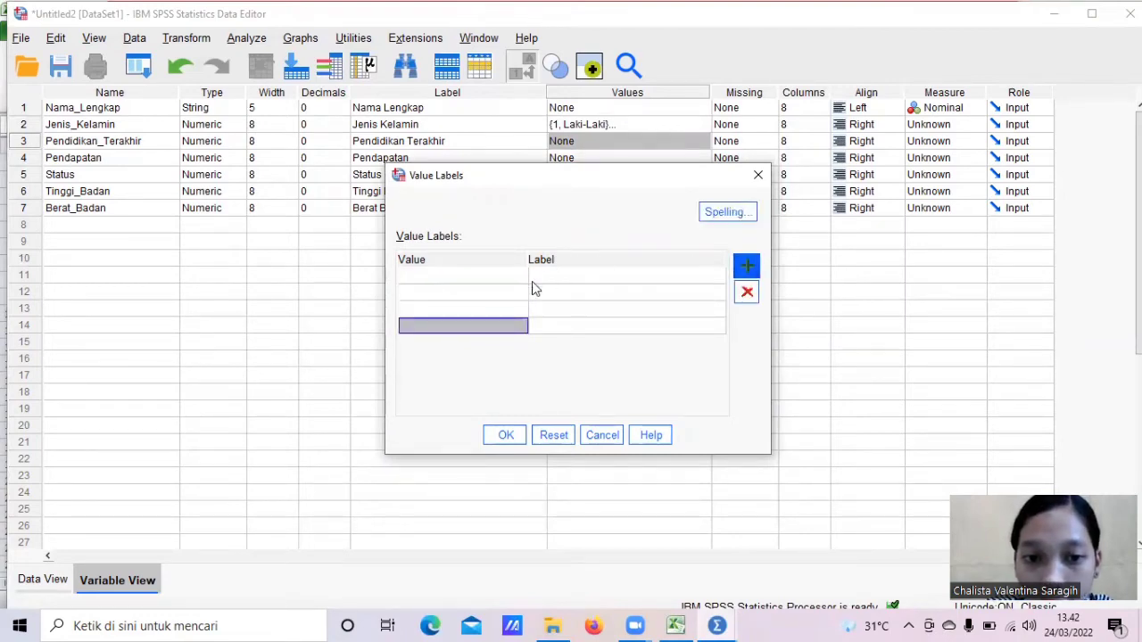
click(496, 274)
text(1)
key(Return)
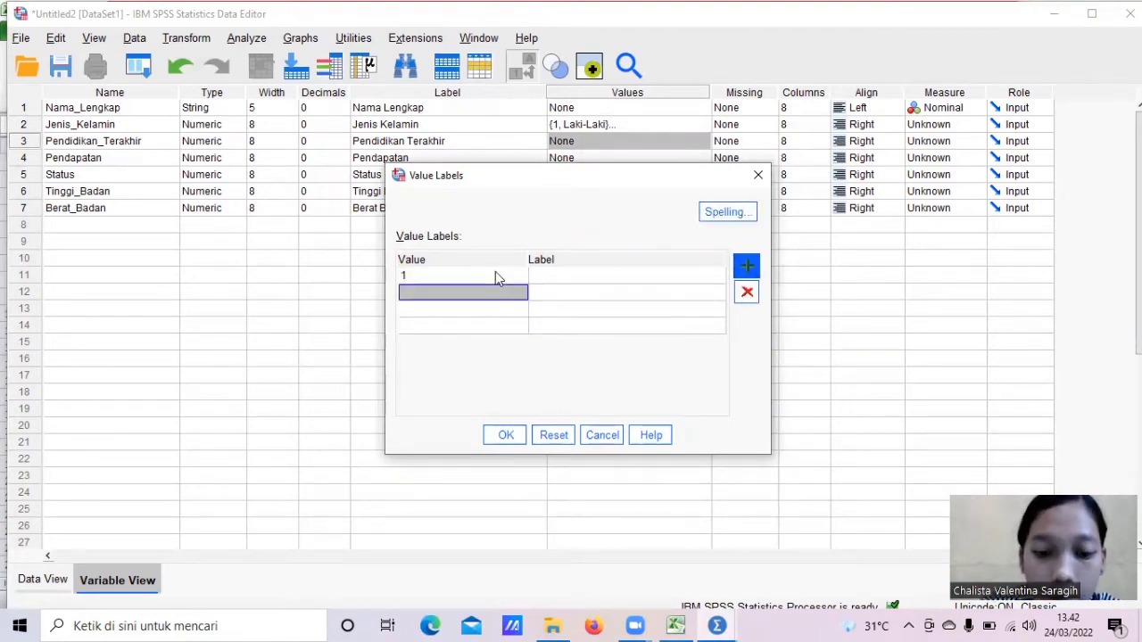
text(2)
key(Return)
text(3)
key(Return)
text(4)
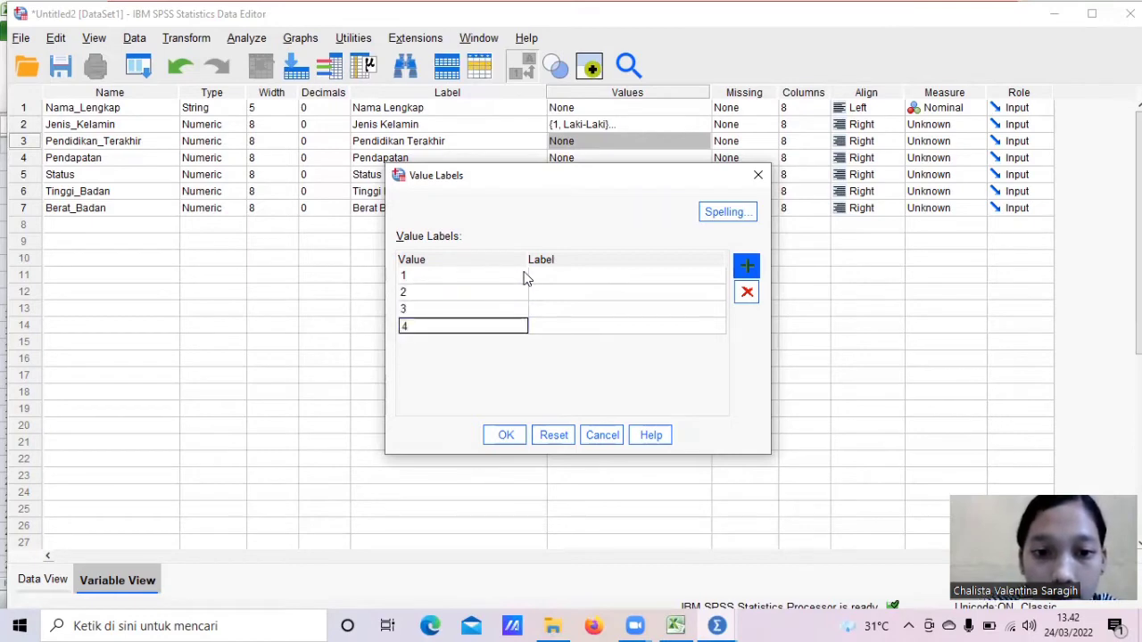
- Label the Pendidikan_Terakhir values 1 to 4 as SD, SMP, SMA and S1, and apply the value labels
click(547, 281)
text(SD)
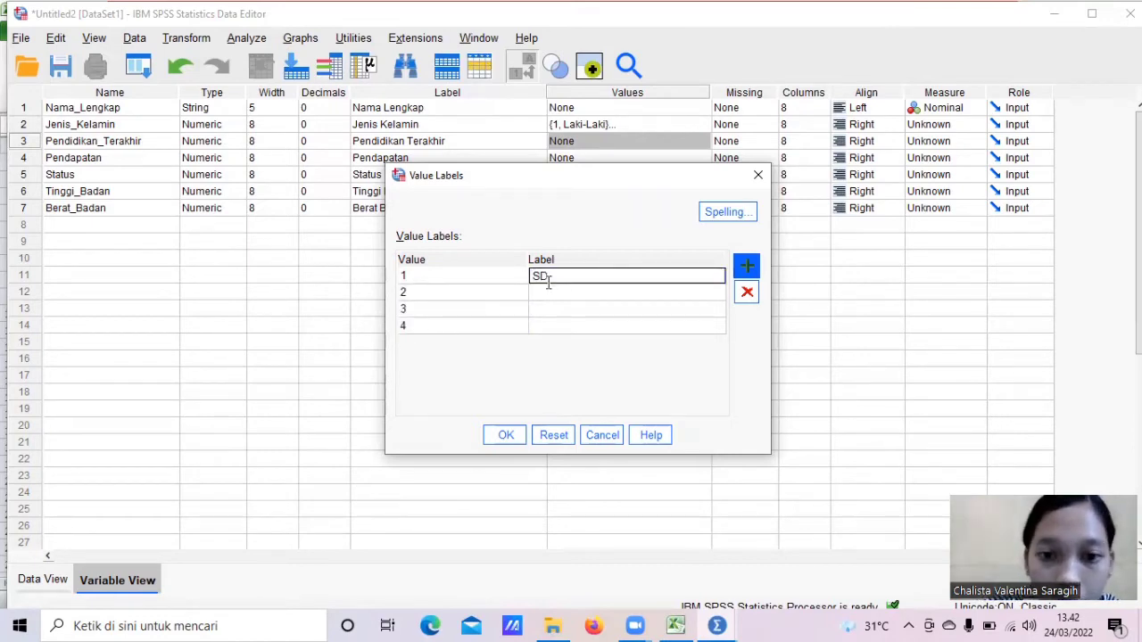
key(Return)
text(SM)
key(Return)
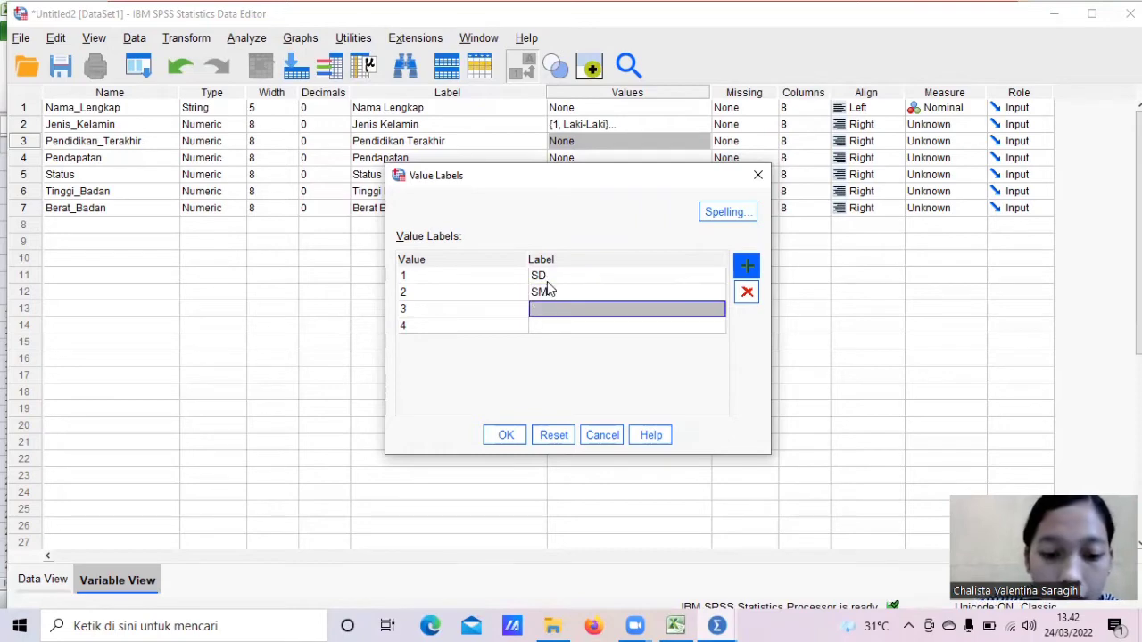
text(SMA)
key(Return)
text(S1)
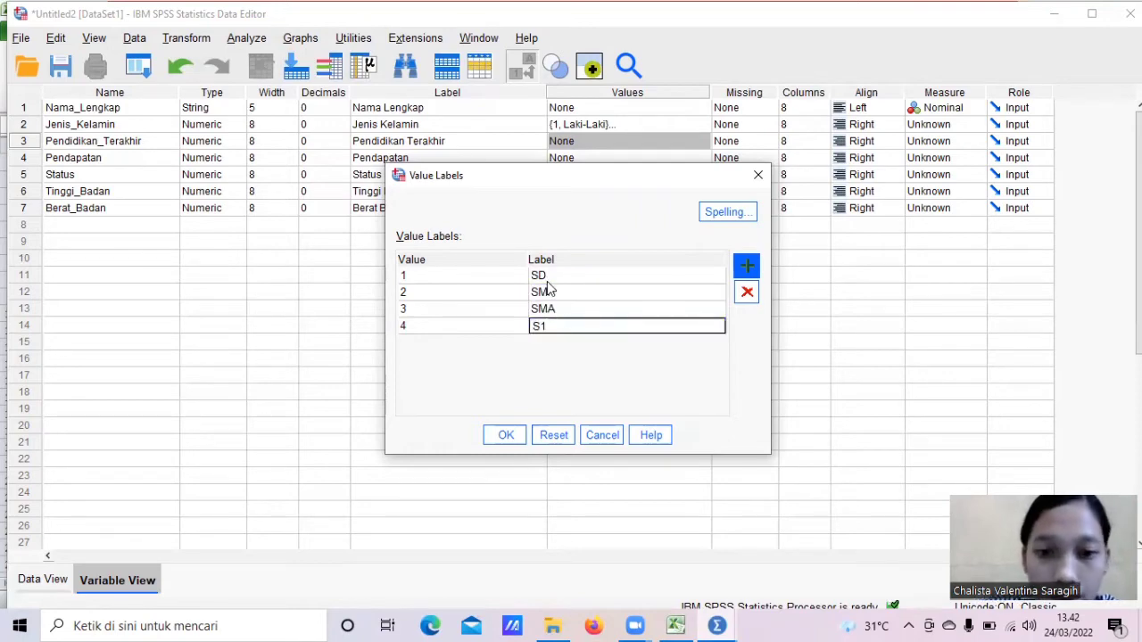
click(513, 435)
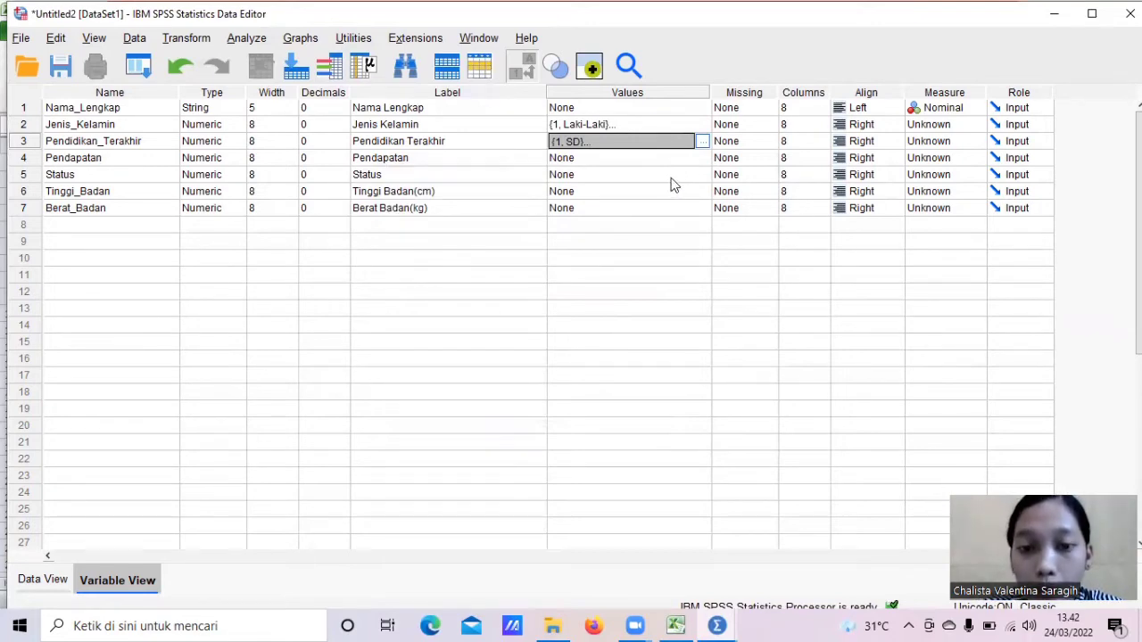
- Add four value label rows for the Status variable with the values 1, 2, 3 and 4
click(670, 175)
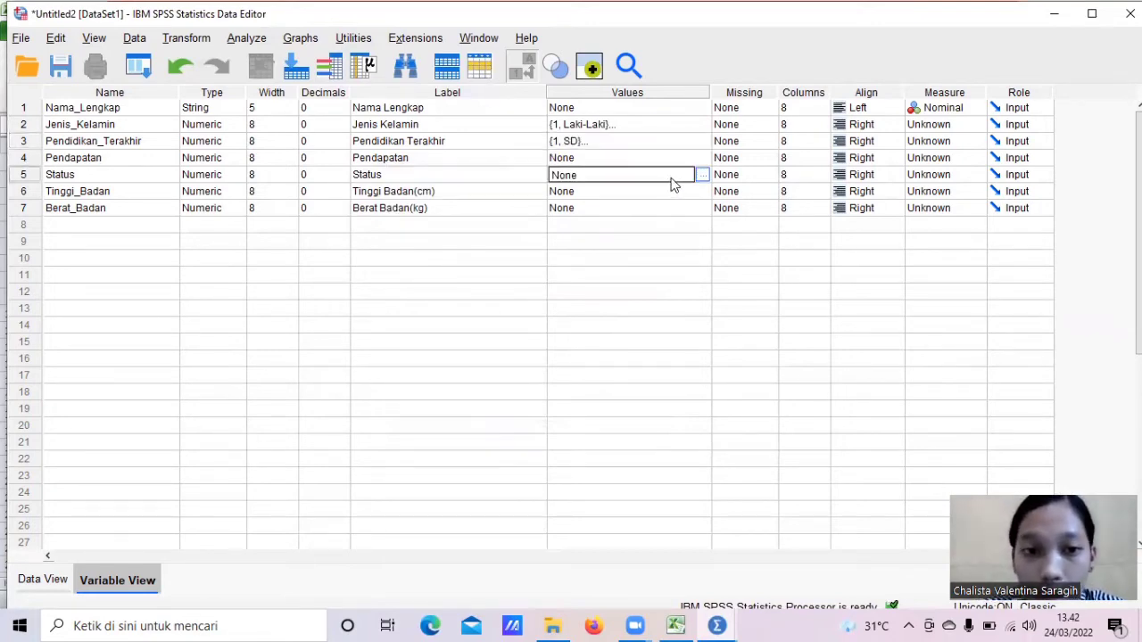
click(702, 175)
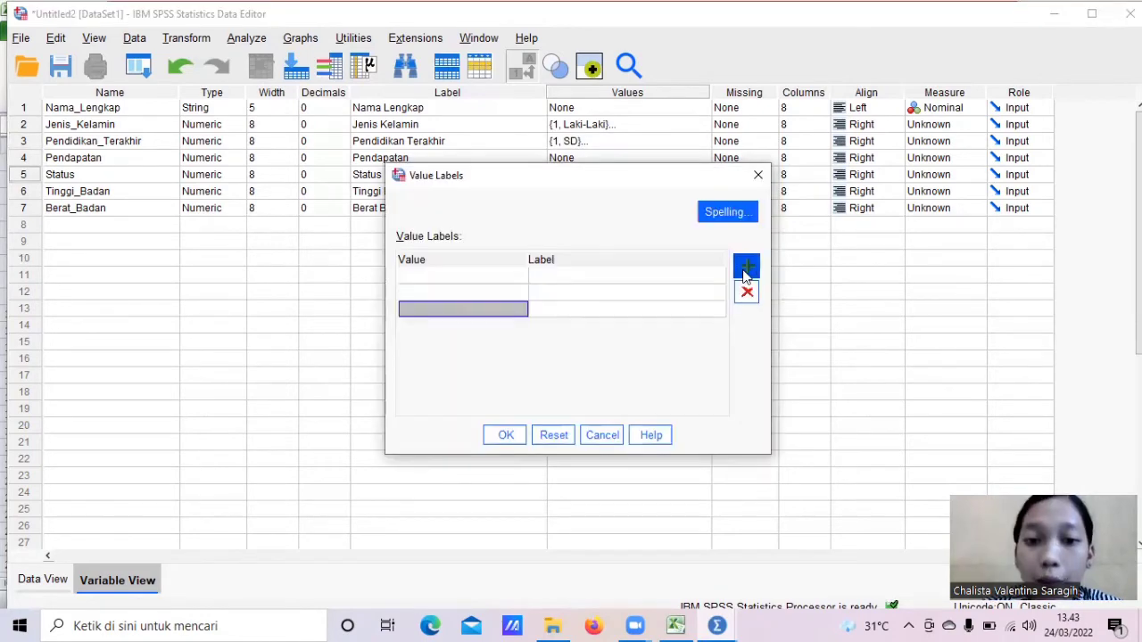
click(516, 277)
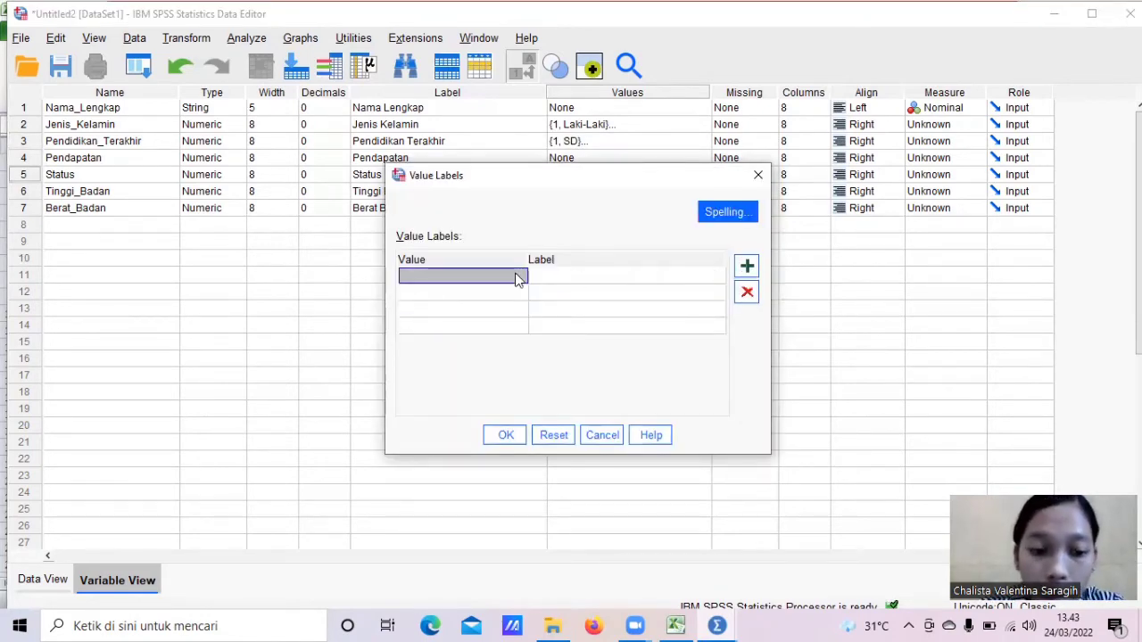
text(12)
key(Return)
text(3)
key(Return)
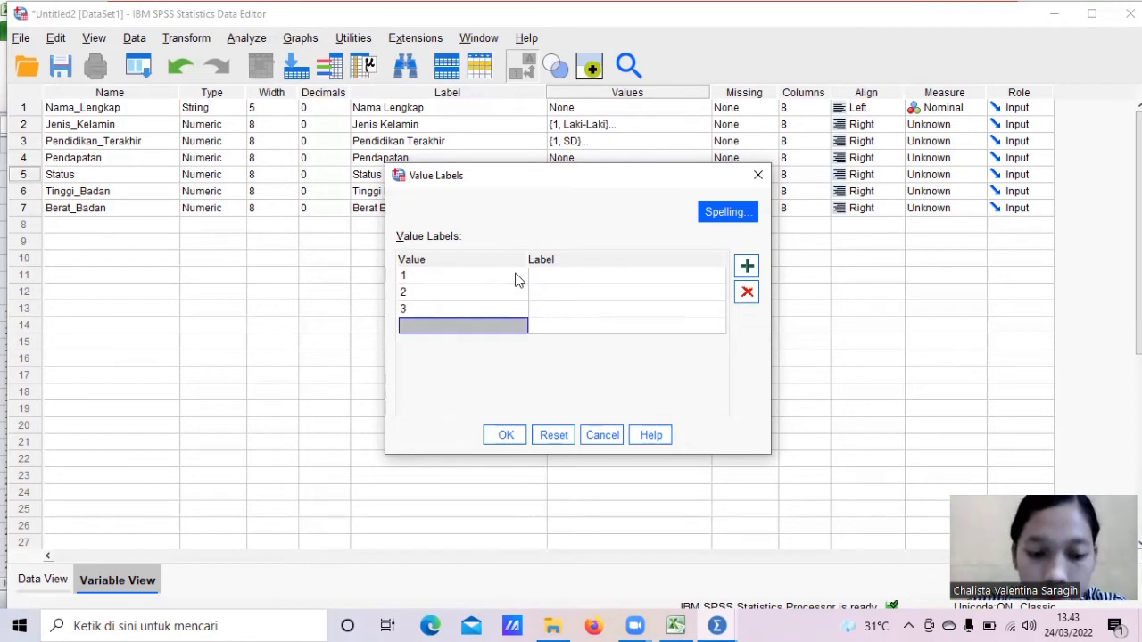
text(4)
key(Tab)
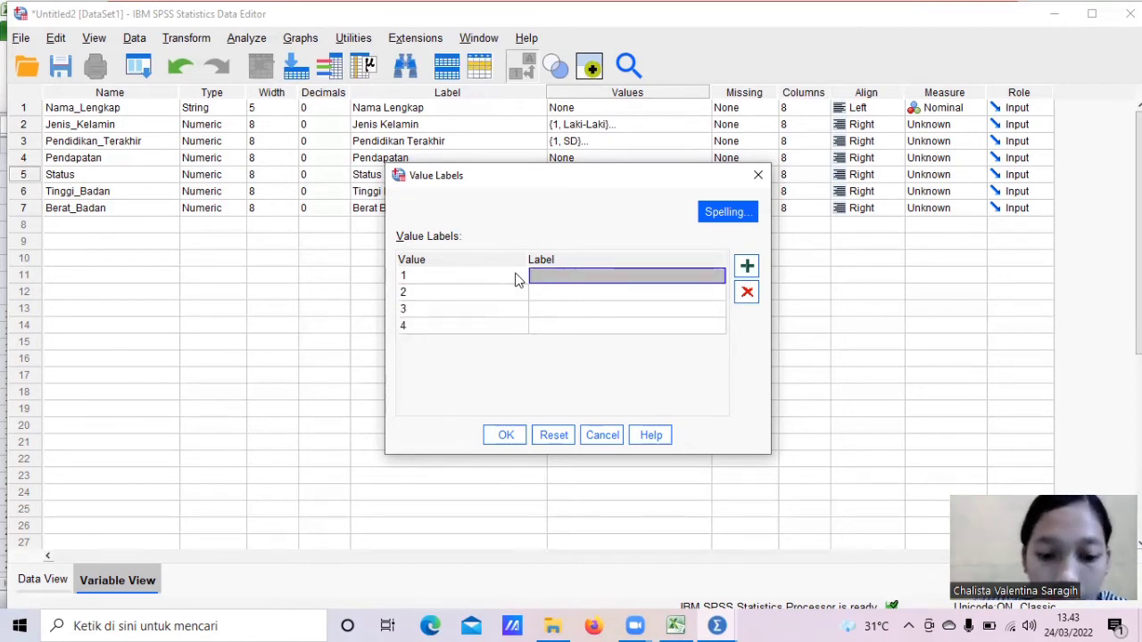
- Label the Status values 1 to 4 as Menikah, Lajang, Duda and Janda, and apply the value labels
text(m)
key(BackSpace)
key(BackSpace)
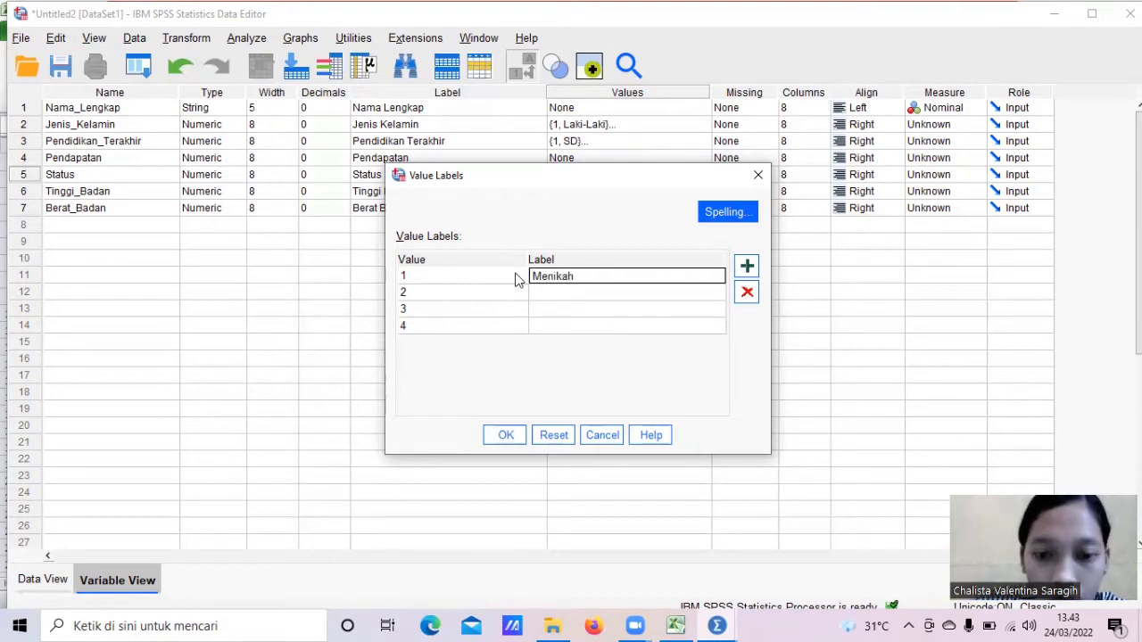
key(Return)
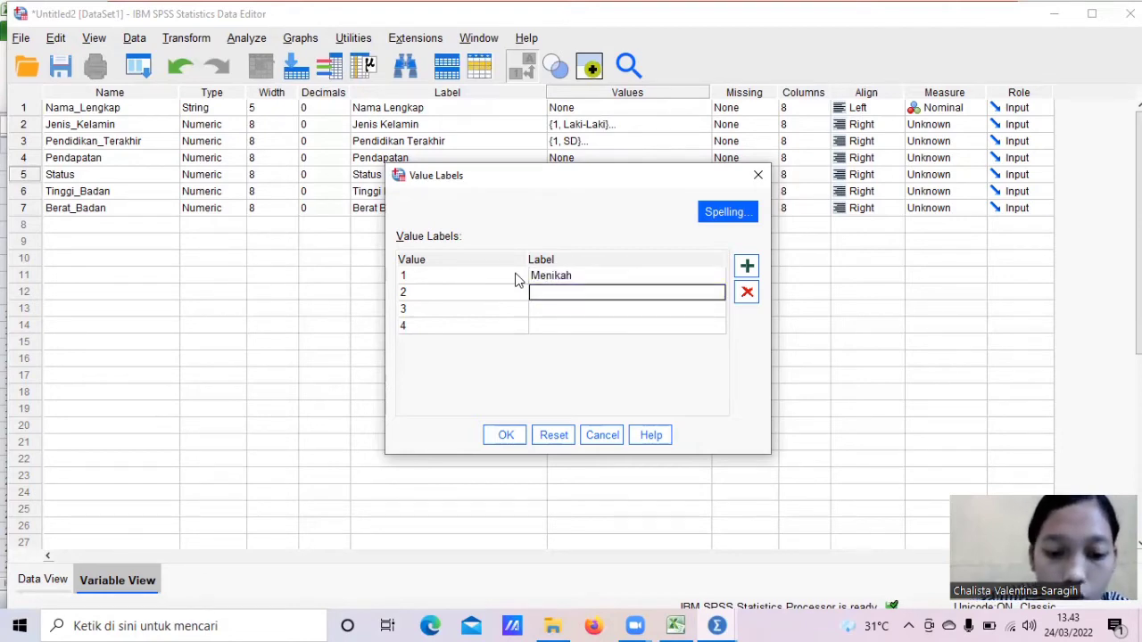
key(Return)
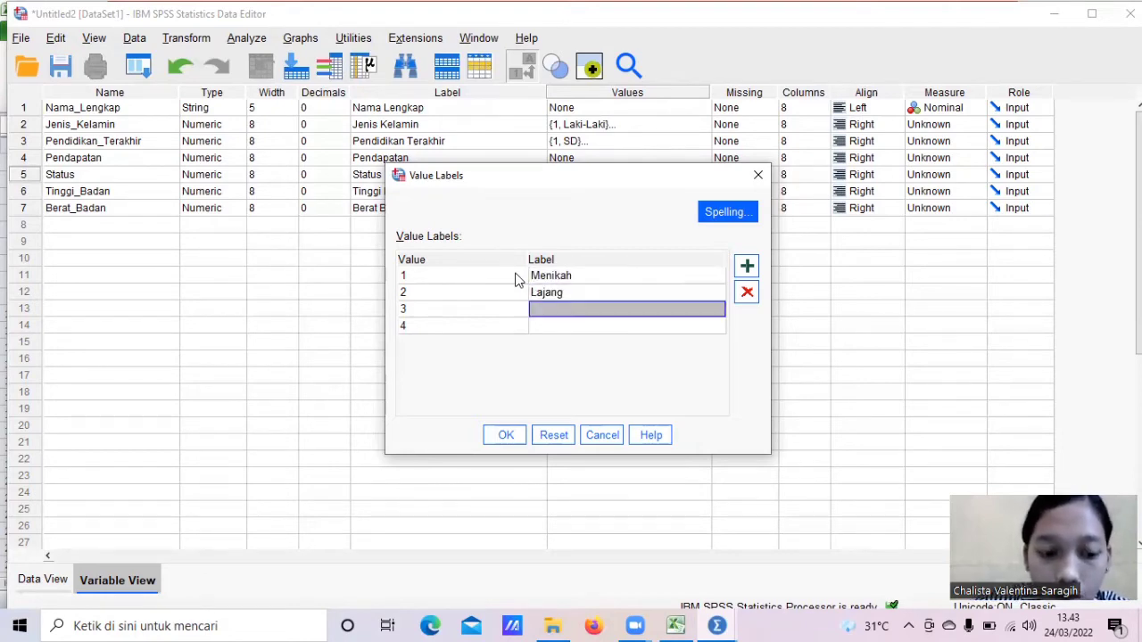
text(Duda)
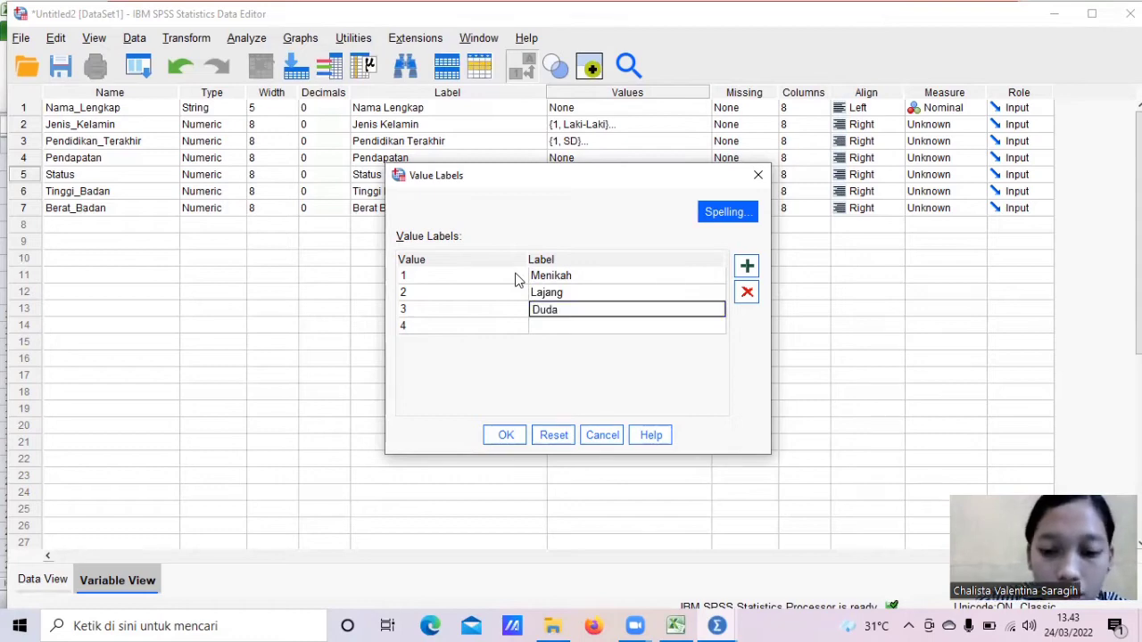
key(Return)
text(Janda)
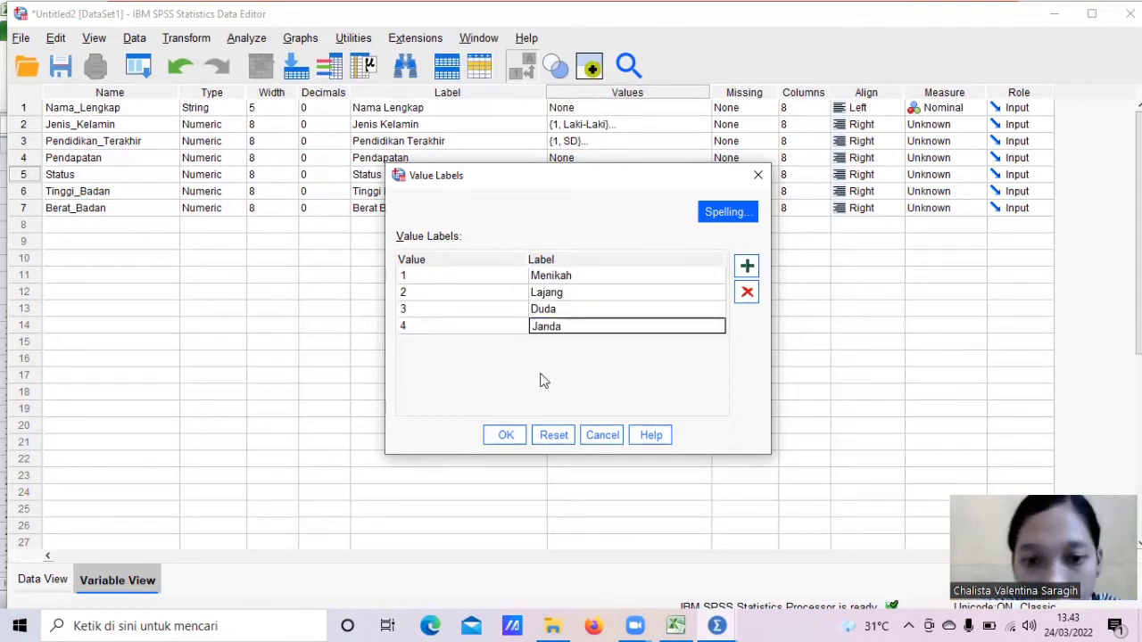
click(506, 437)
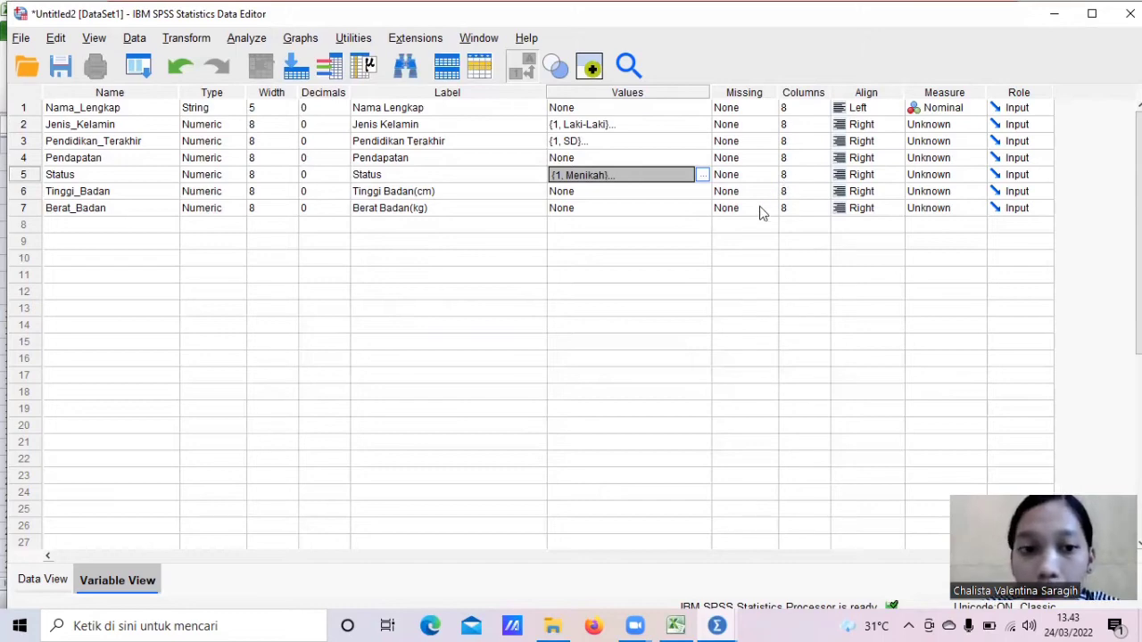
- Set the measurement level of the six numeric variables, from Jenis_Kelamin through Berat_Badan, to Scale
click(924, 126)
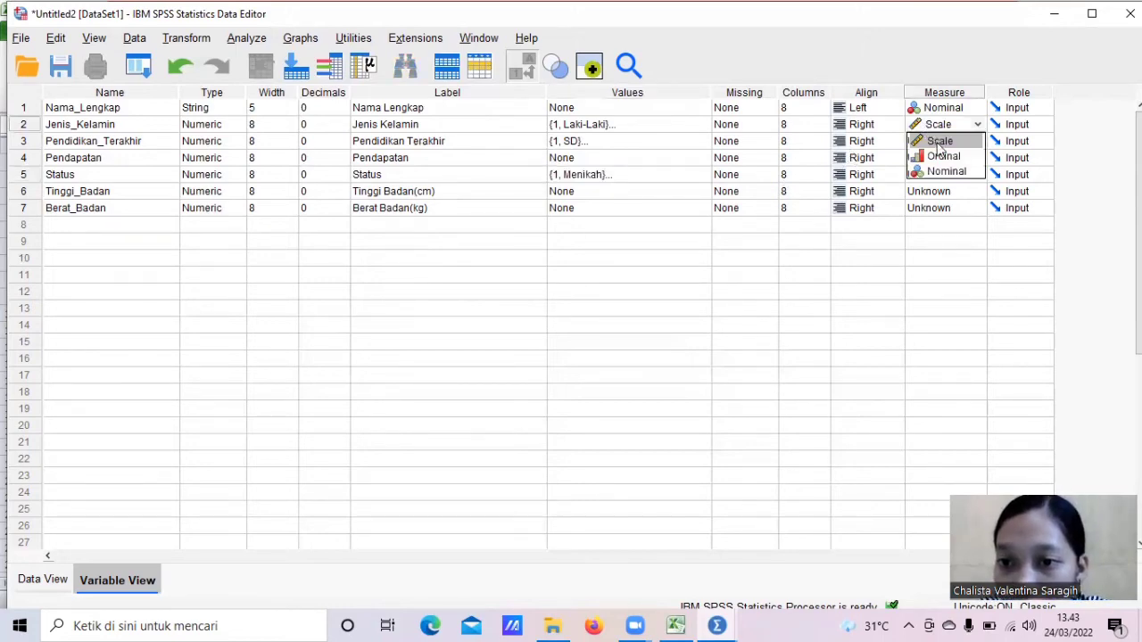
click(937, 143)
click(937, 142)
click(938, 144)
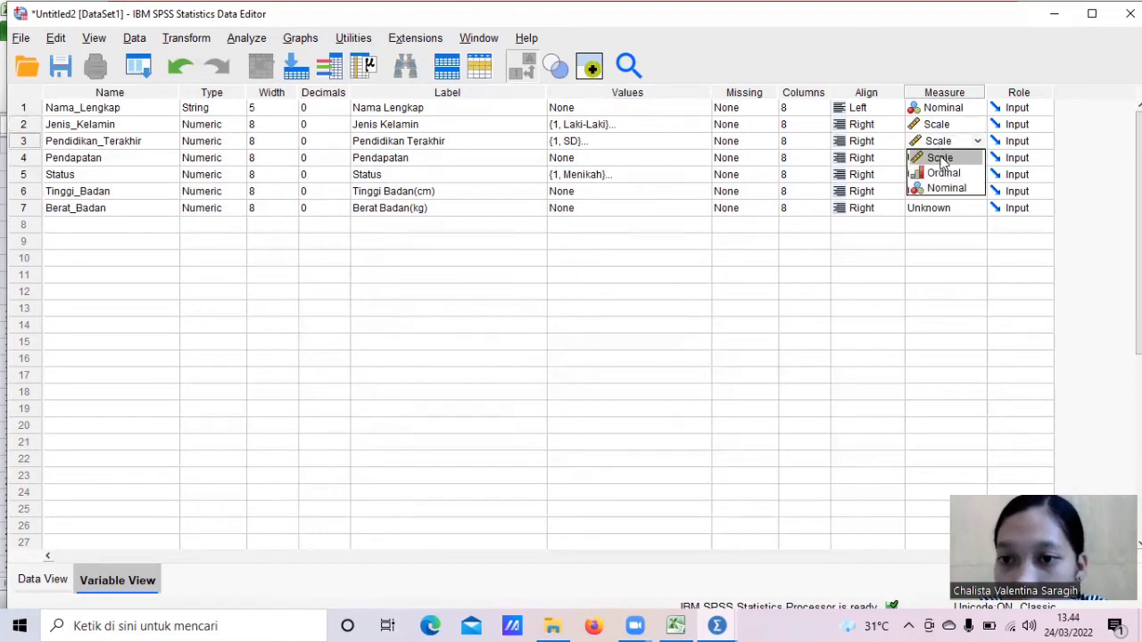
click(941, 158)
click(939, 165)
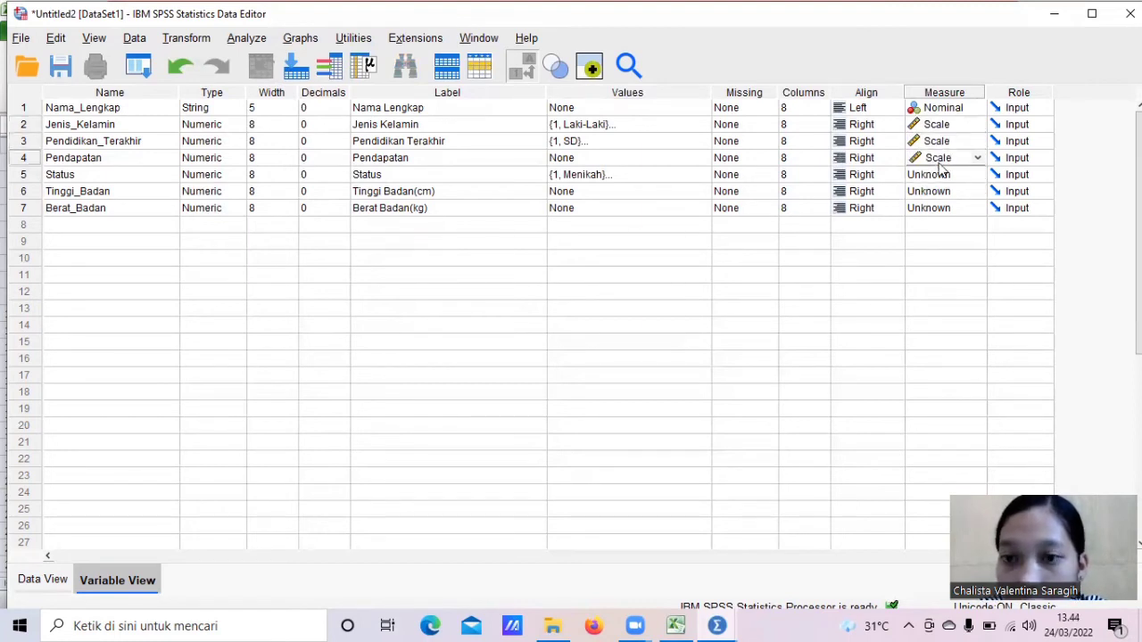
click(940, 173)
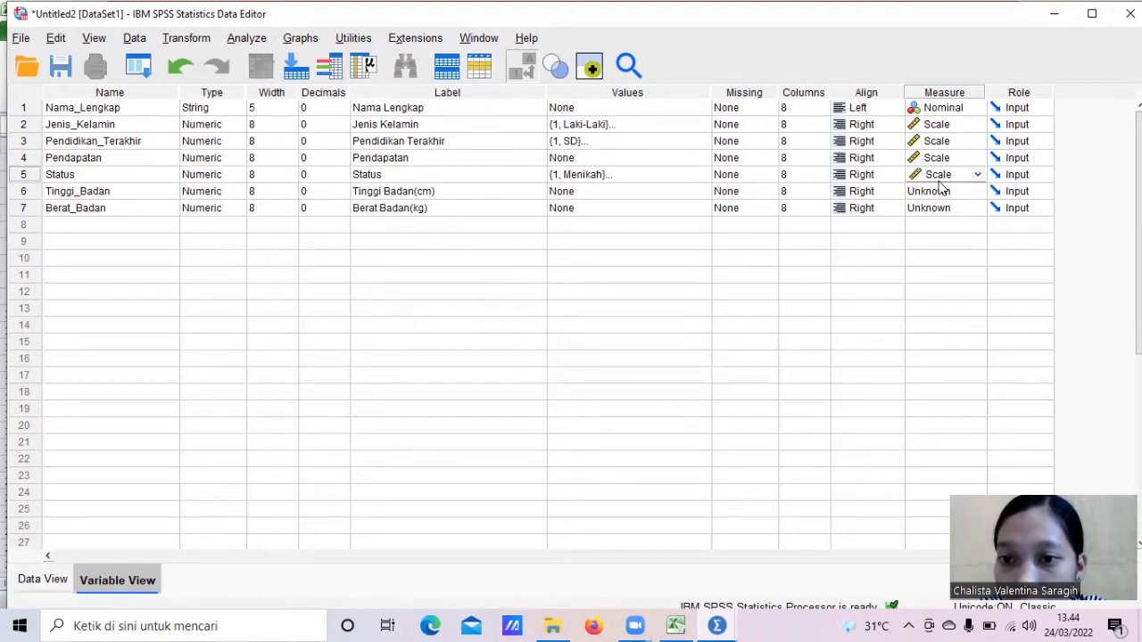
click(941, 189)
click(942, 191)
click(944, 207)
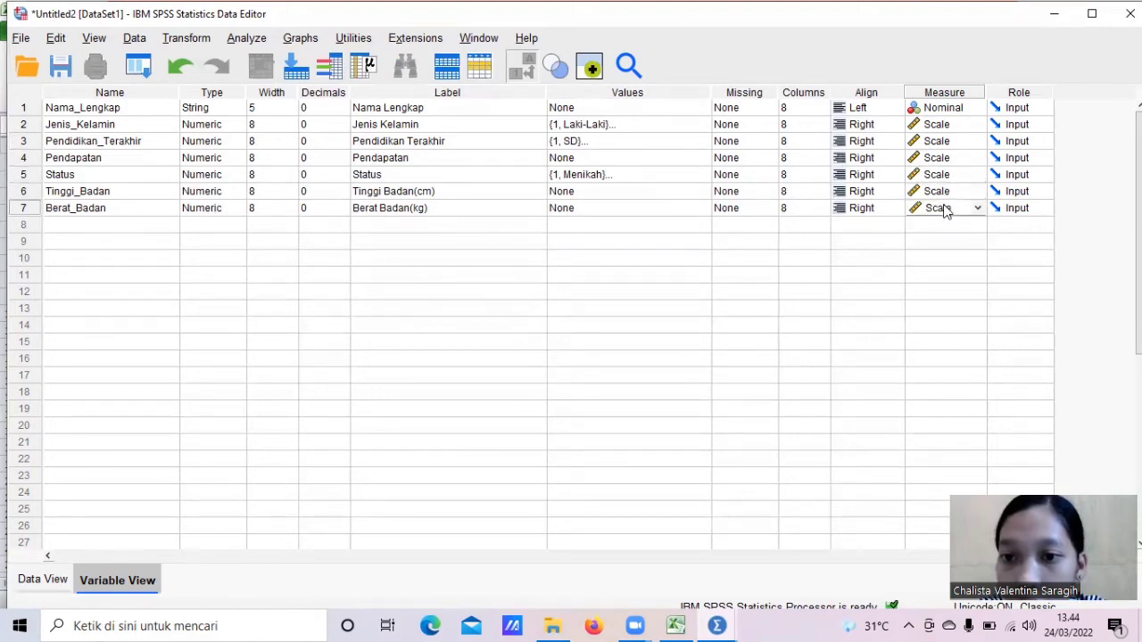
click(832, 276)
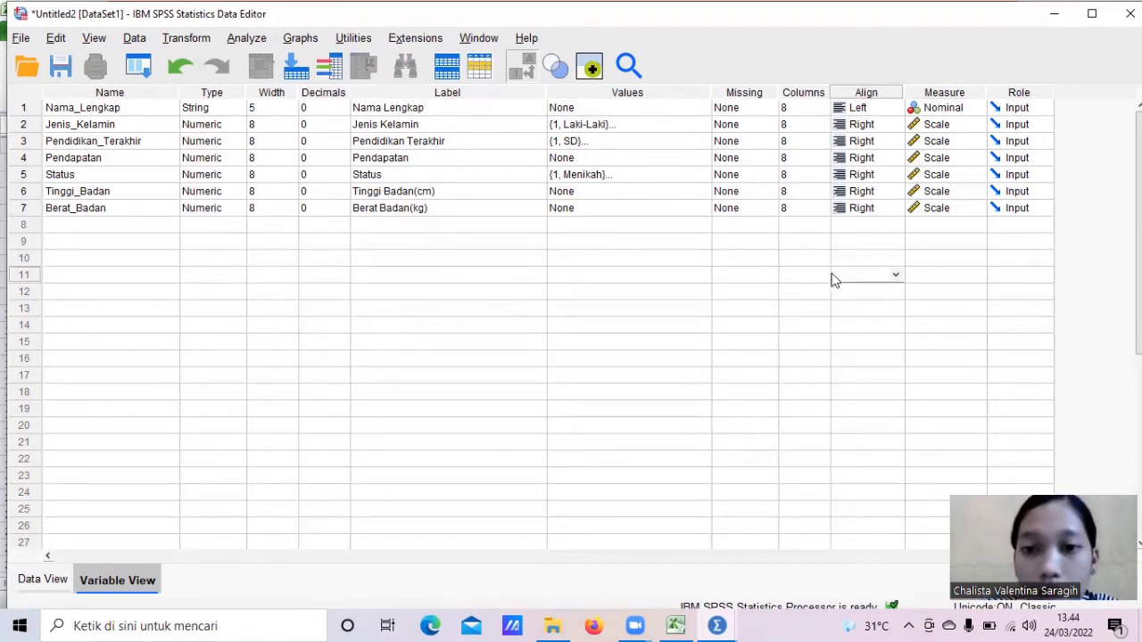
- Show the data grid and widen the variable columns until each full variable name fits on one line
click(54, 584)
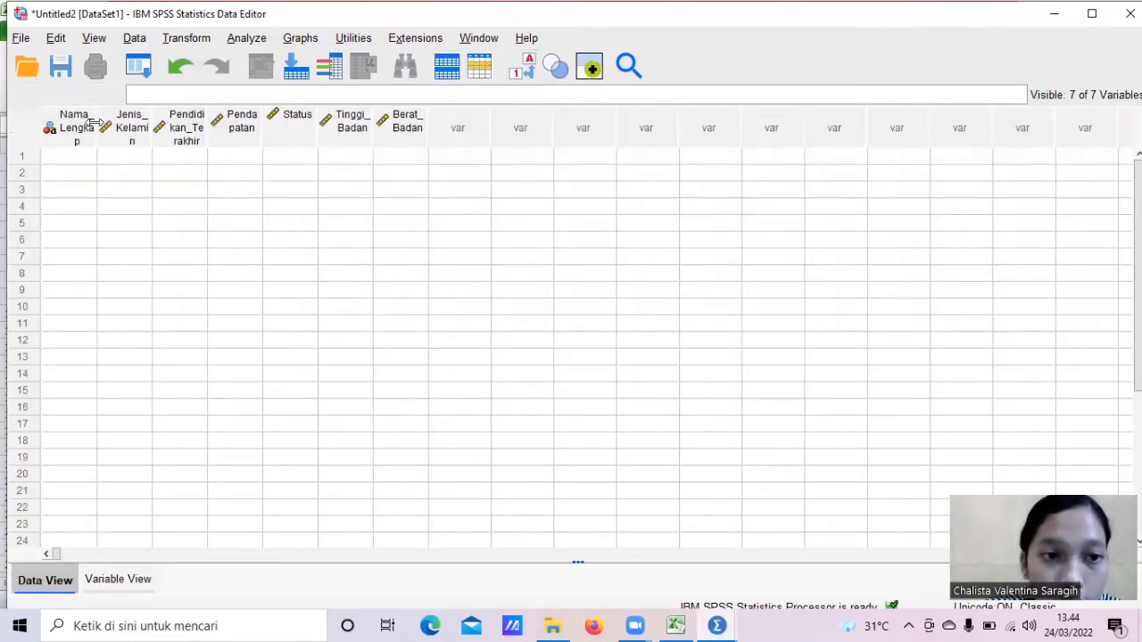
drag(97, 125, 286, 126)
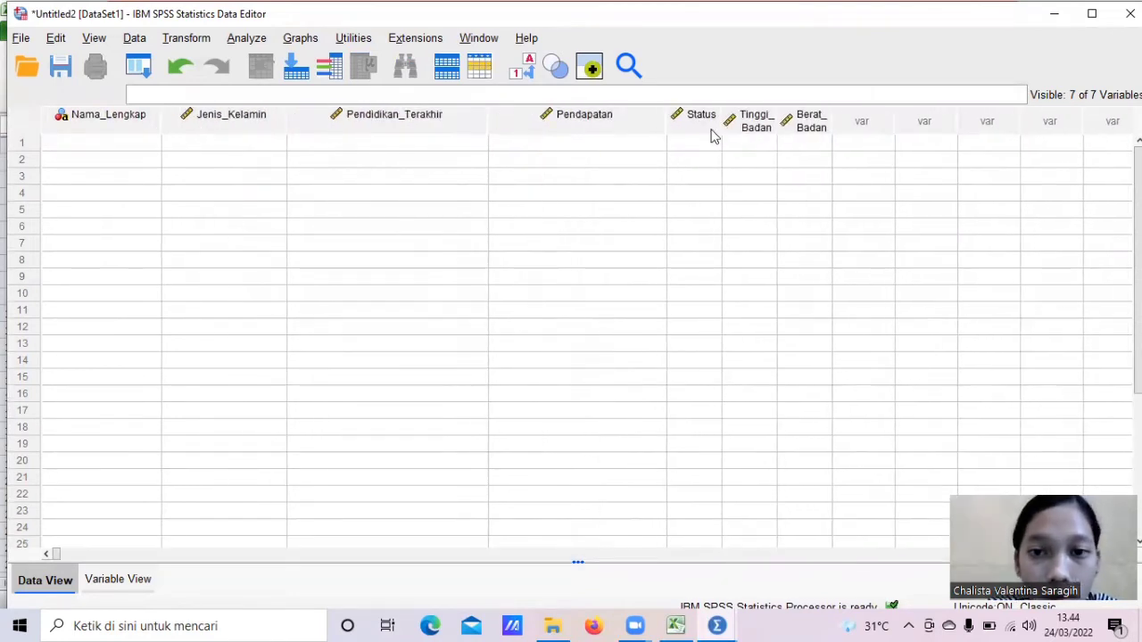
drag(718, 118, 1002, 118)
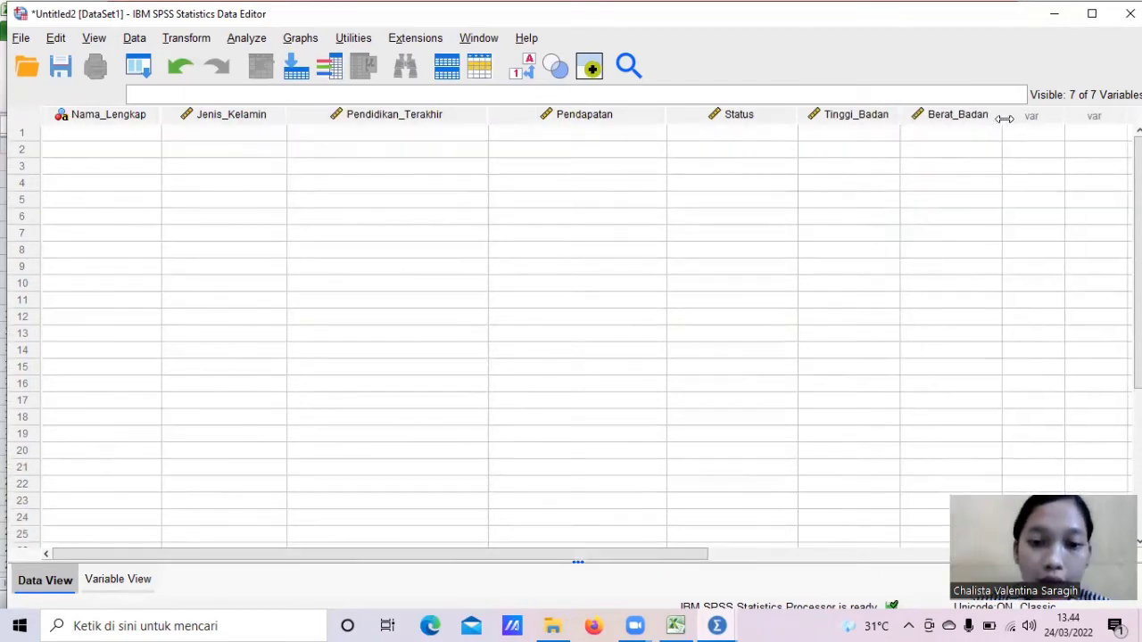
- Copy the Nama Lengkap entries in A2:A6 of the Excel table and paste them into Nama_Lengkap in SPSS from row 1
click(677, 622)
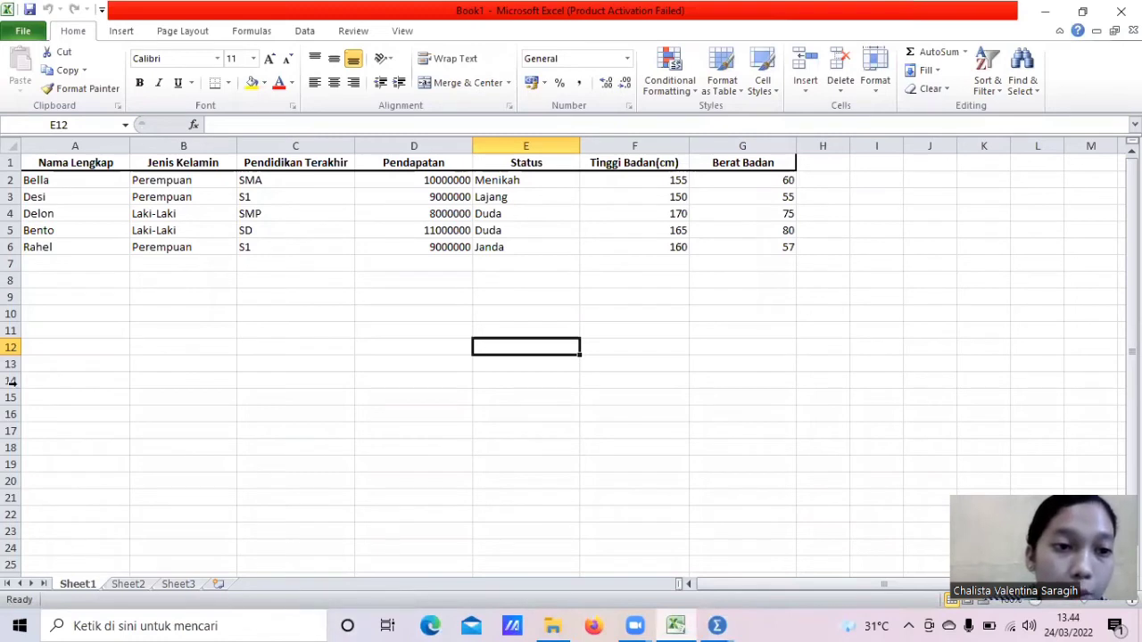
drag(78, 179, 79, 242)
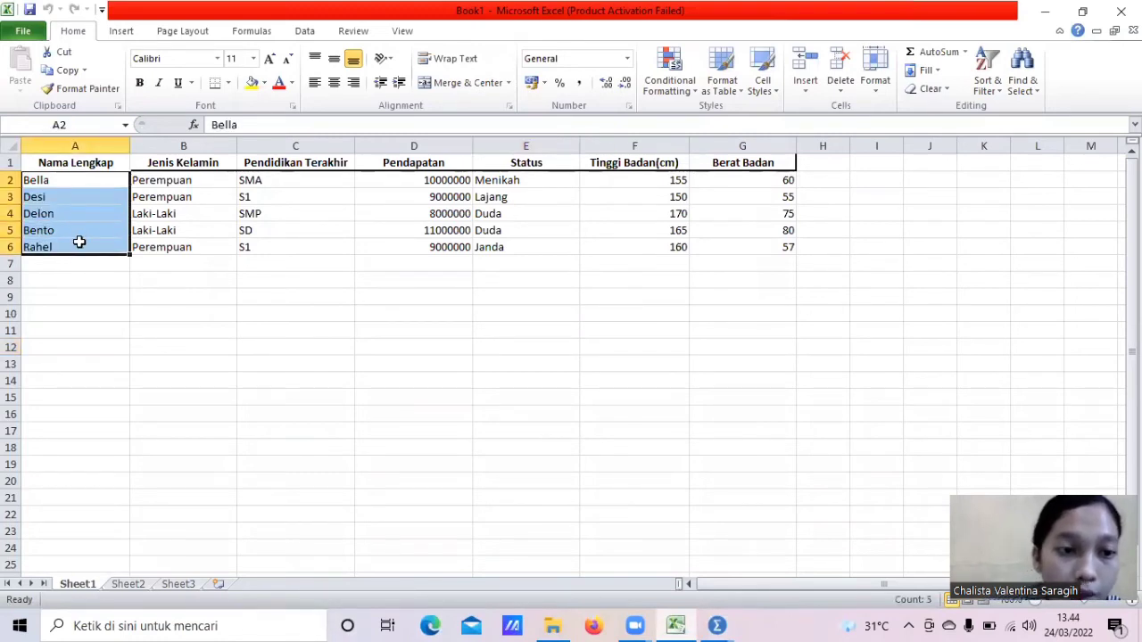
key(ctrl+c)
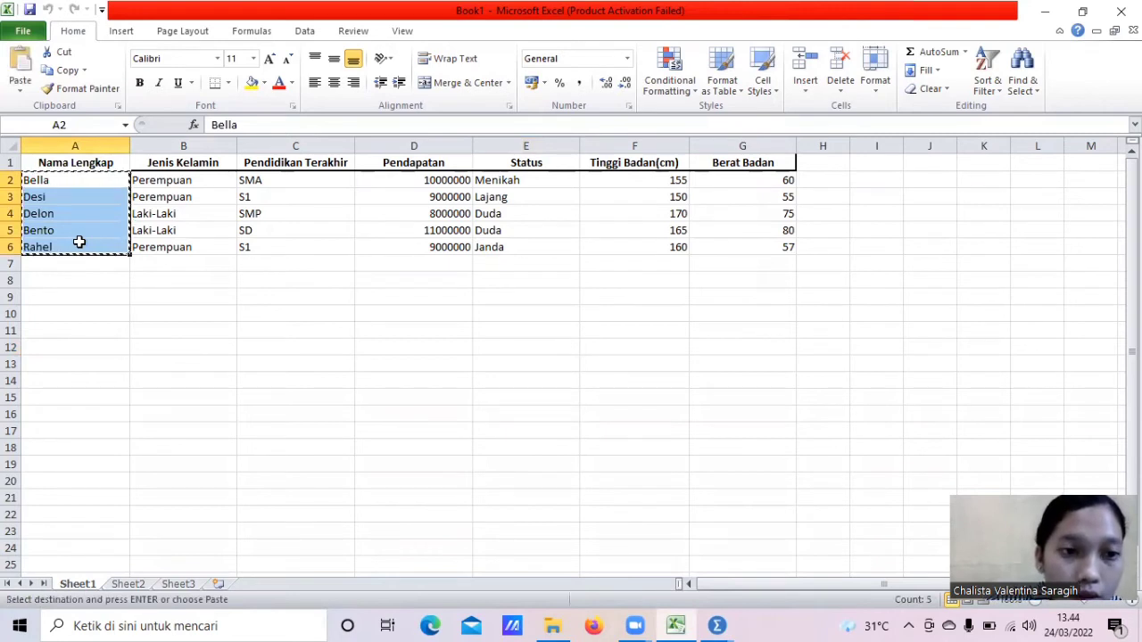
click(716, 624)
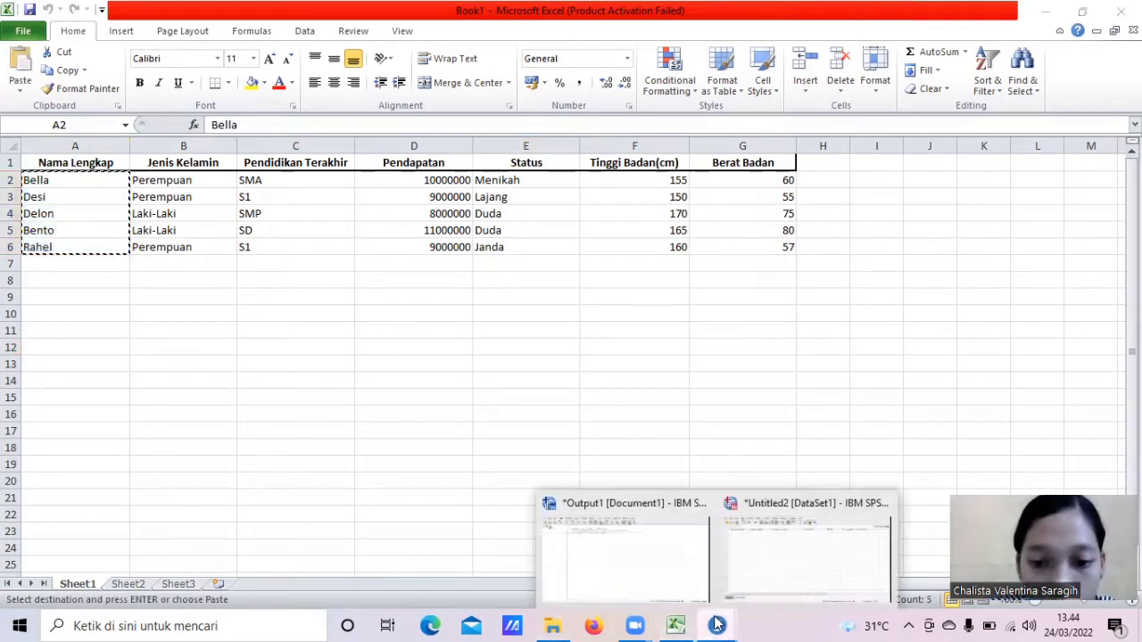
click(638, 564)
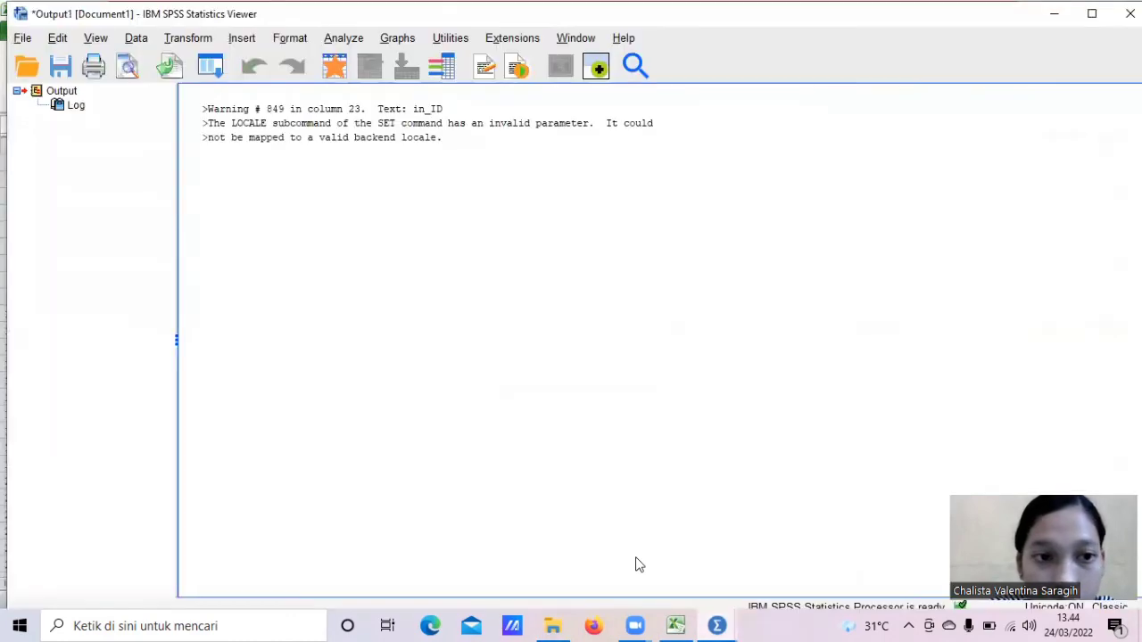
mouse_move(716, 624)
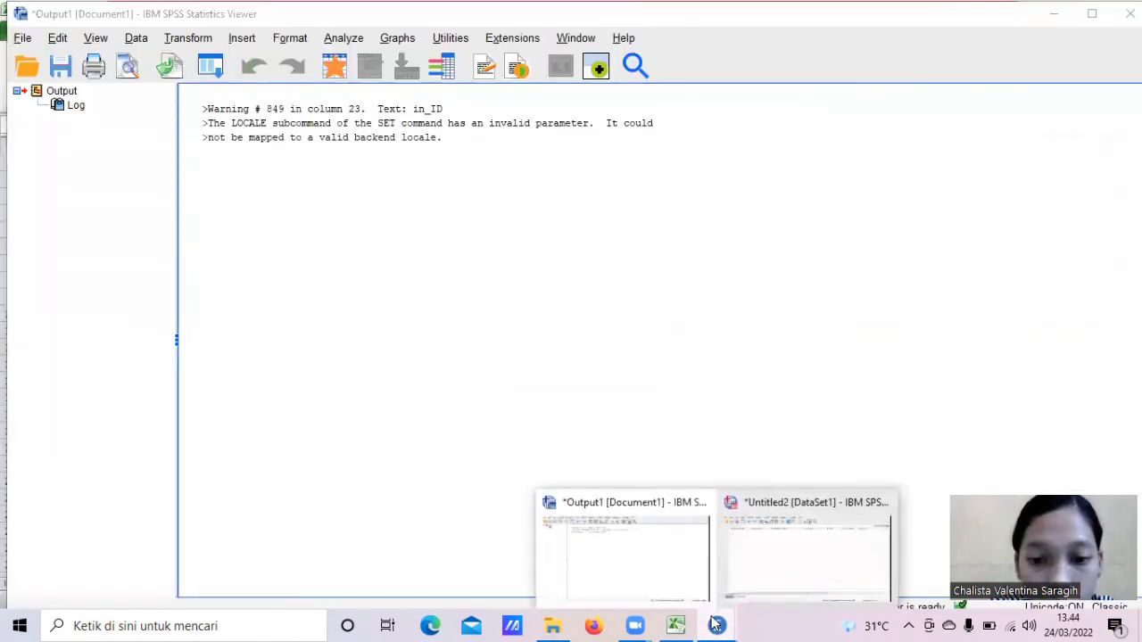
click(788, 557)
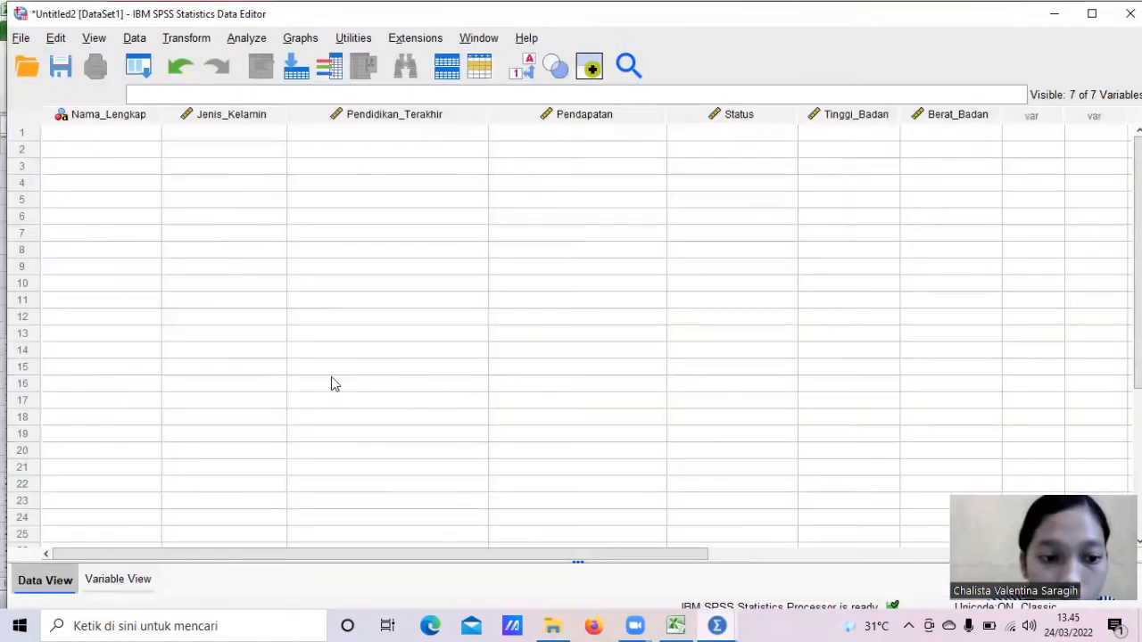
click(90, 134)
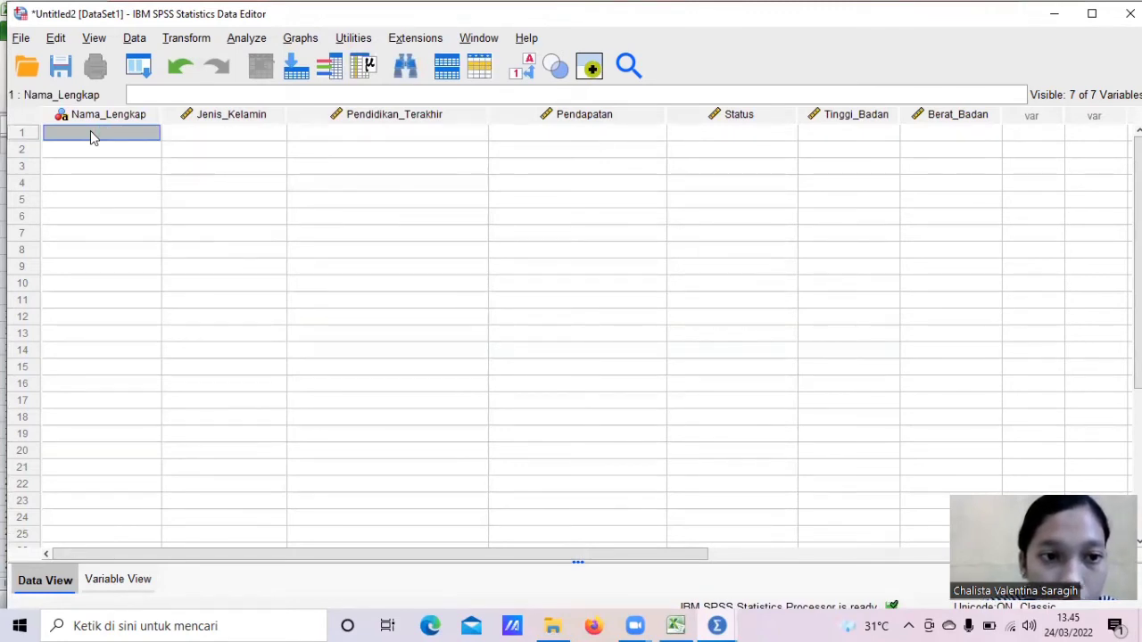
key(ctrl+v)
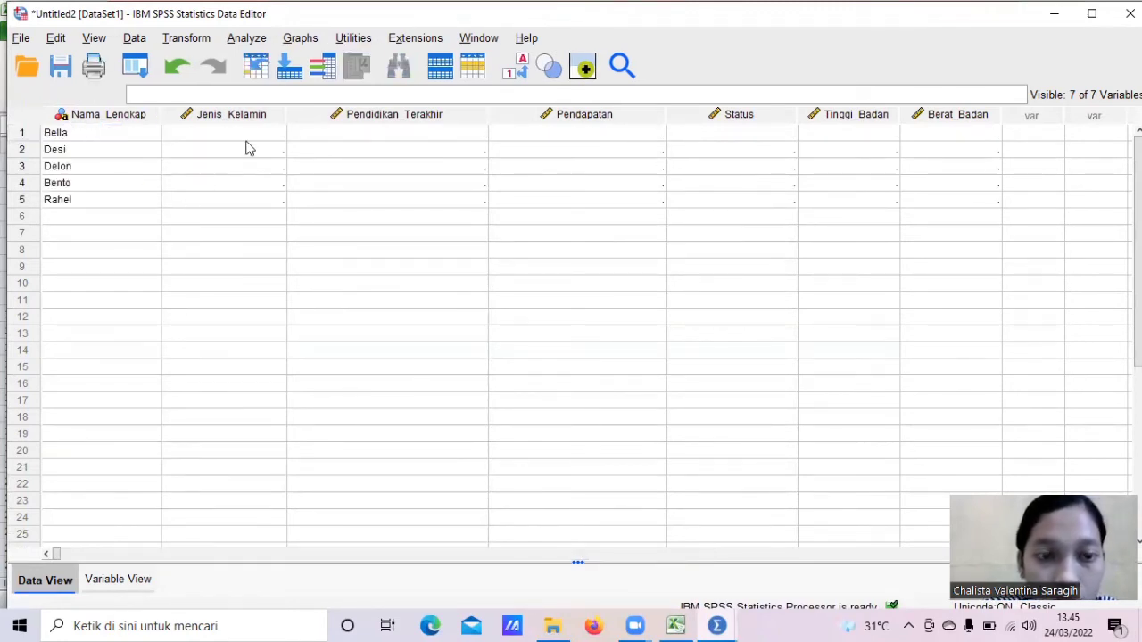
- Switch to Excel and enter the Jenis Kelamin codes 2, 2, 1, 1 and 2 in cells B8 to B12
click(686, 625)
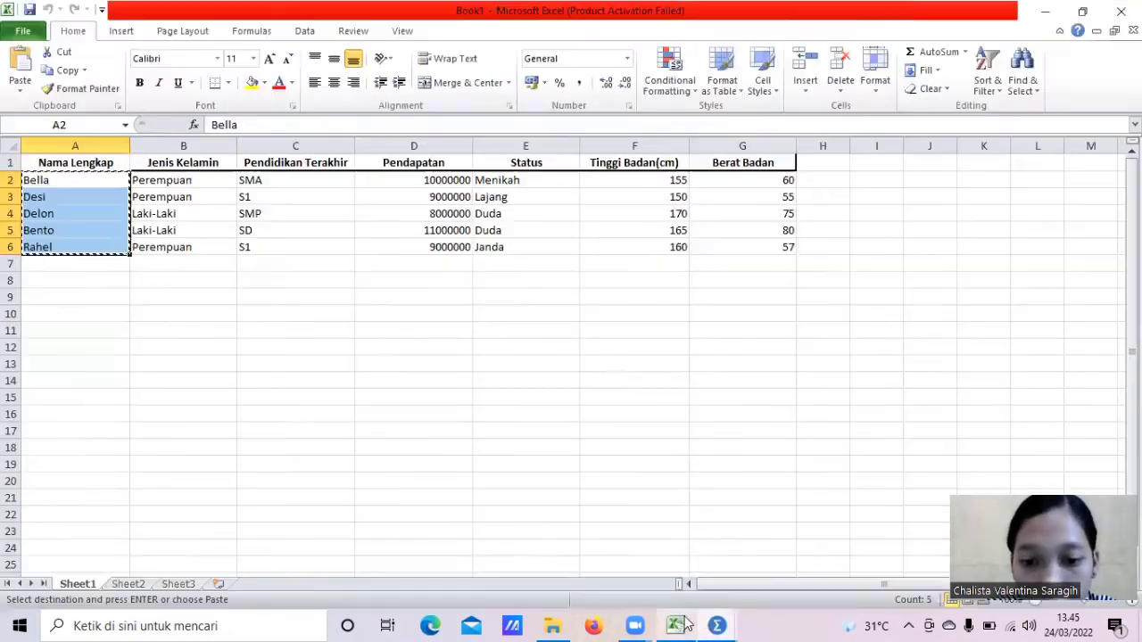
click(212, 283)
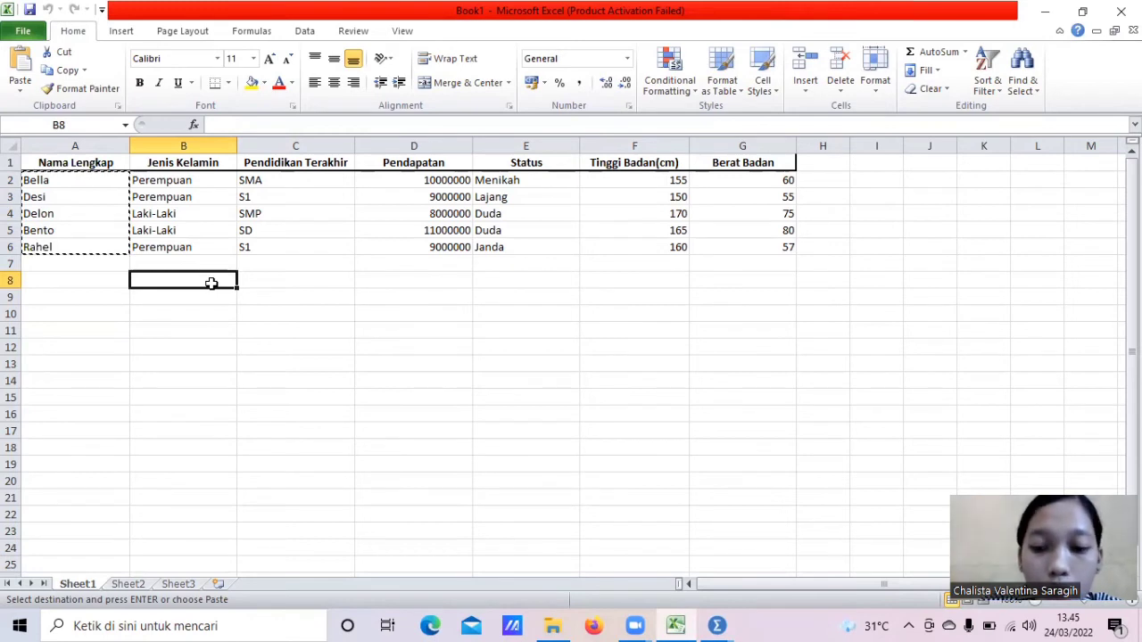
text(2)
key(Return)
text(2)
key(Return)
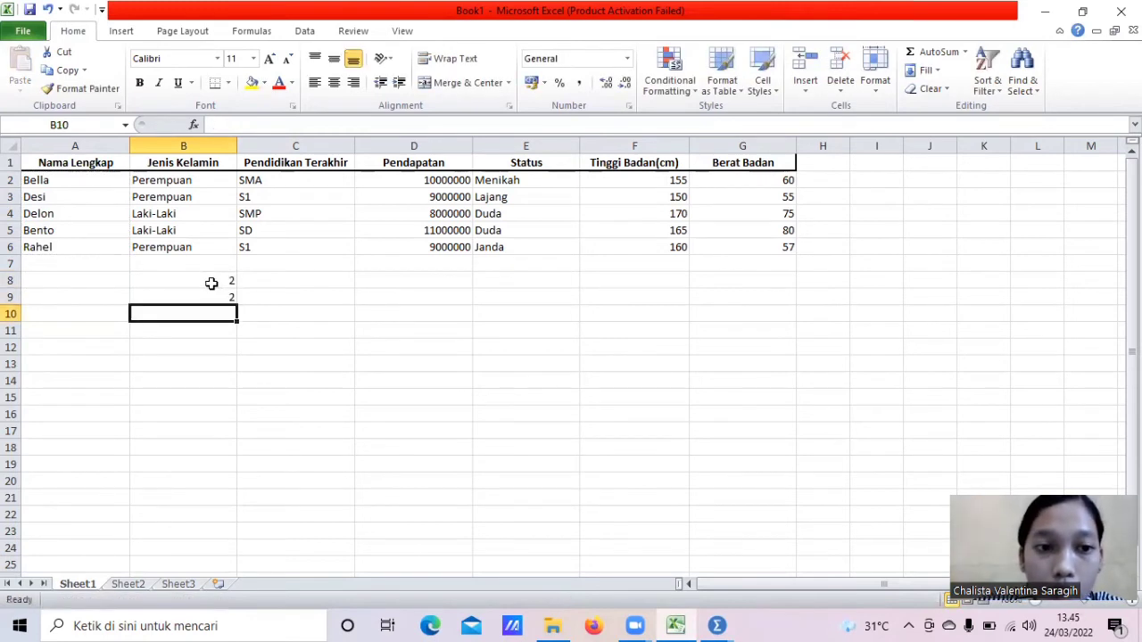
text(1)
key(Return)
text(1)
key(Return)
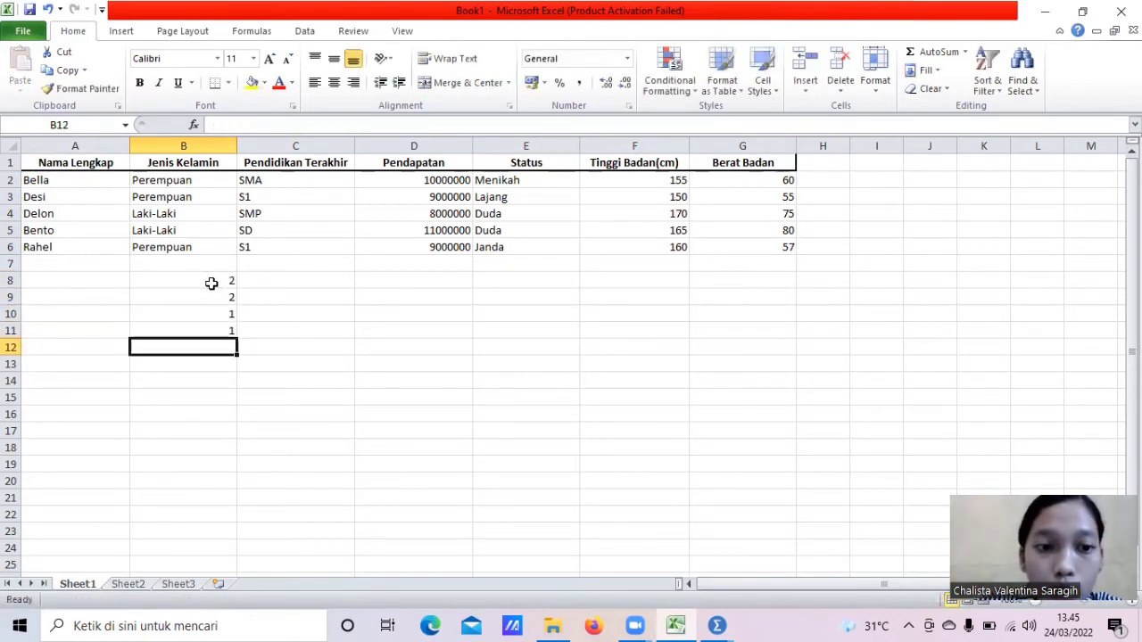
text(2)
key(Return)
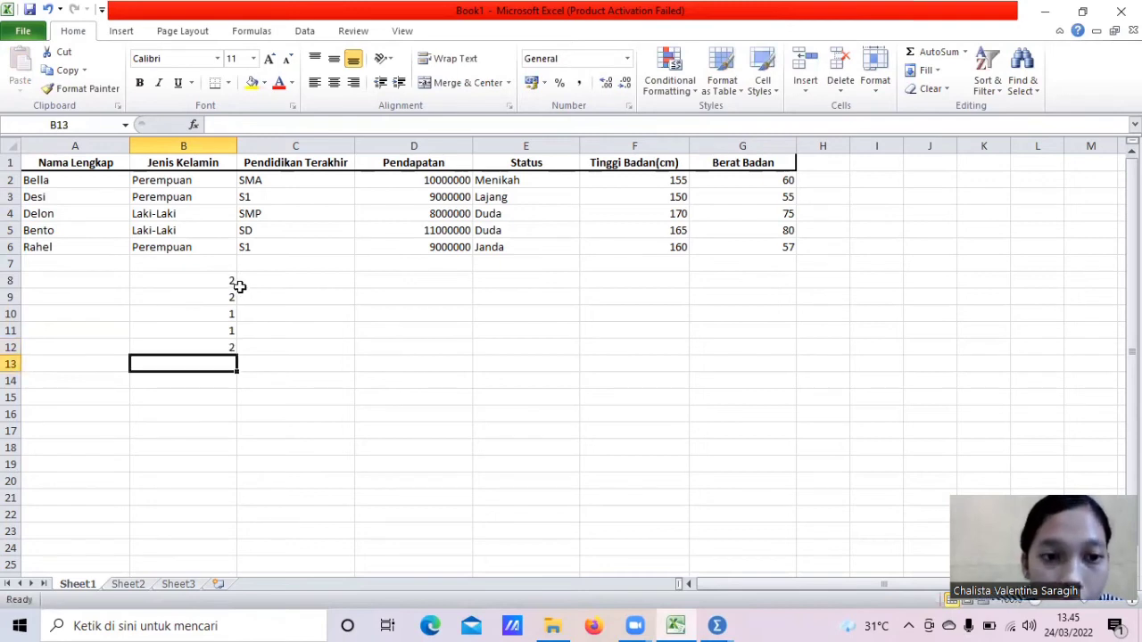
- Enter the Pendidikan Terakhir codes 3, 4, 2, 1 and 4 in cells C8 to C12
click(256, 284)
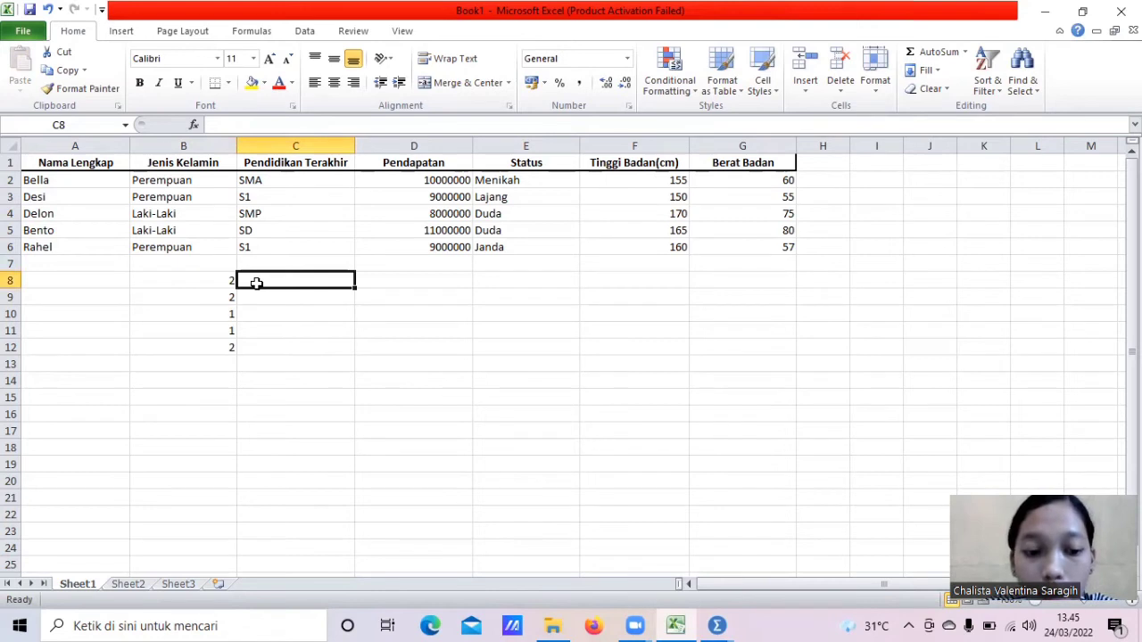
text(3)
key(Return)
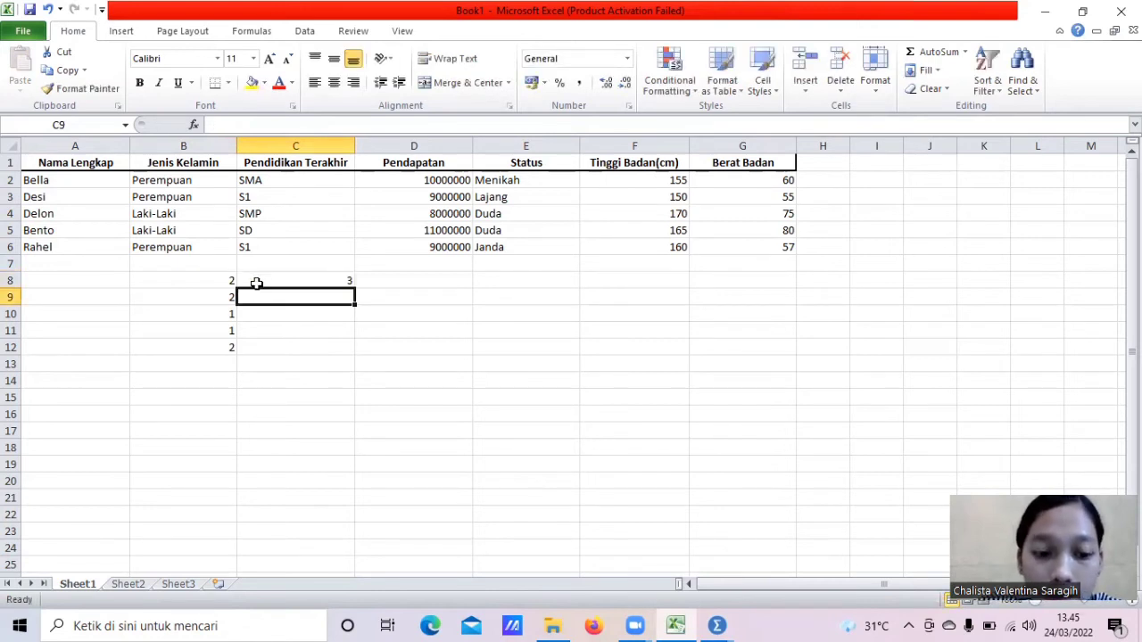
text(4)
key(Return)
text(2)
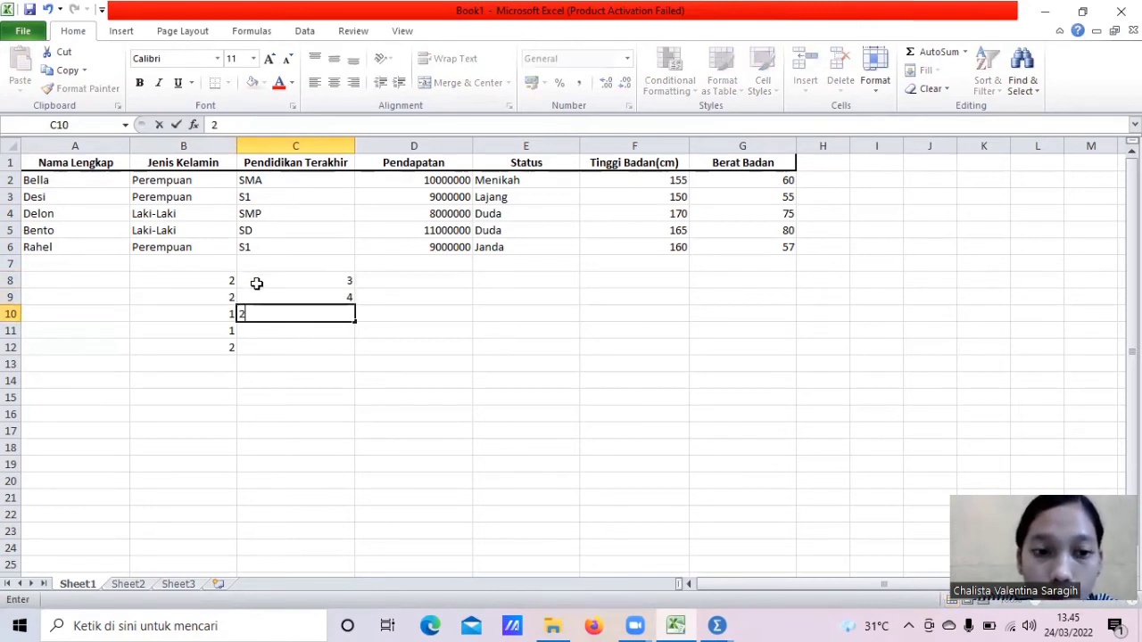
key(Return)
text(1)
key(Return)
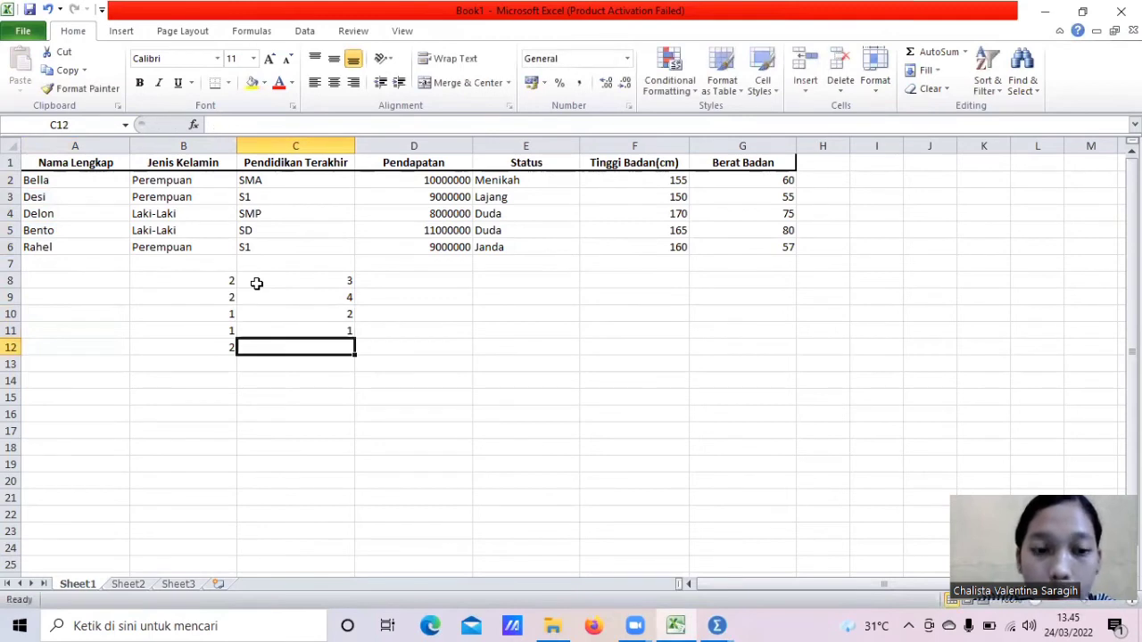
text(4)
key(Return)
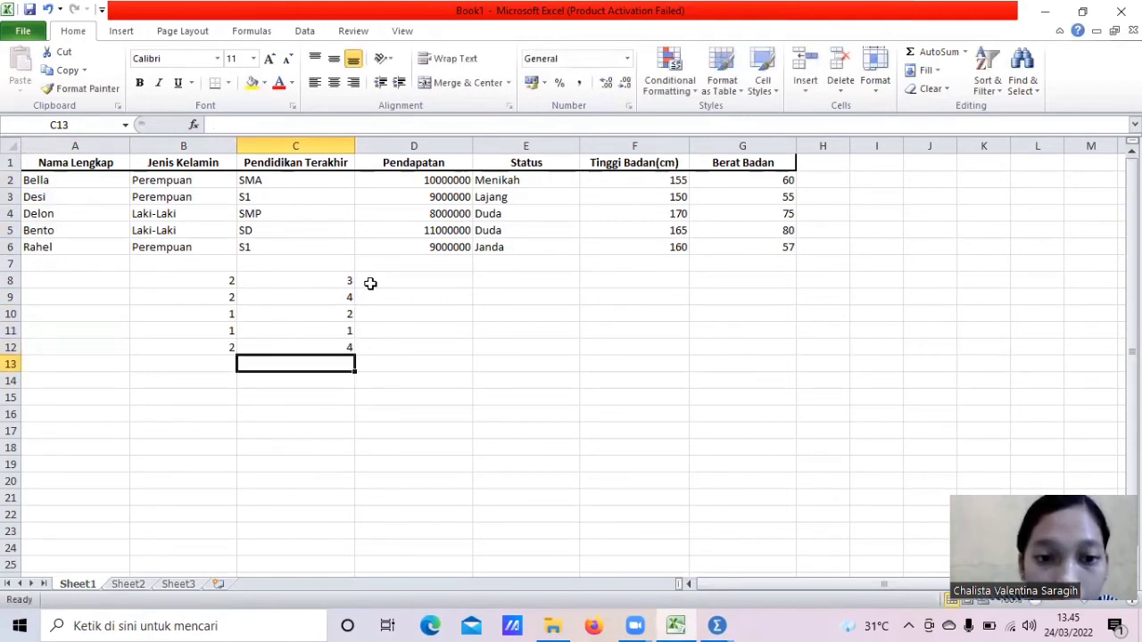
- Enter the Status codes 1, 2, 3, 3 and 4 in cells E8 to E12
click(512, 284)
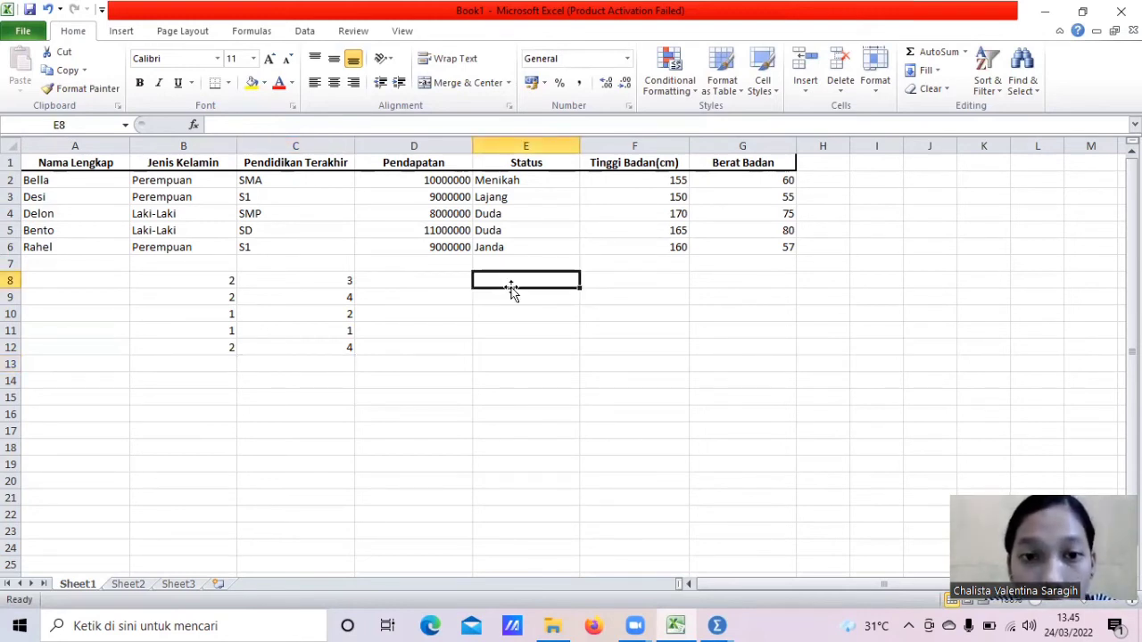
text(1)
key(Return)
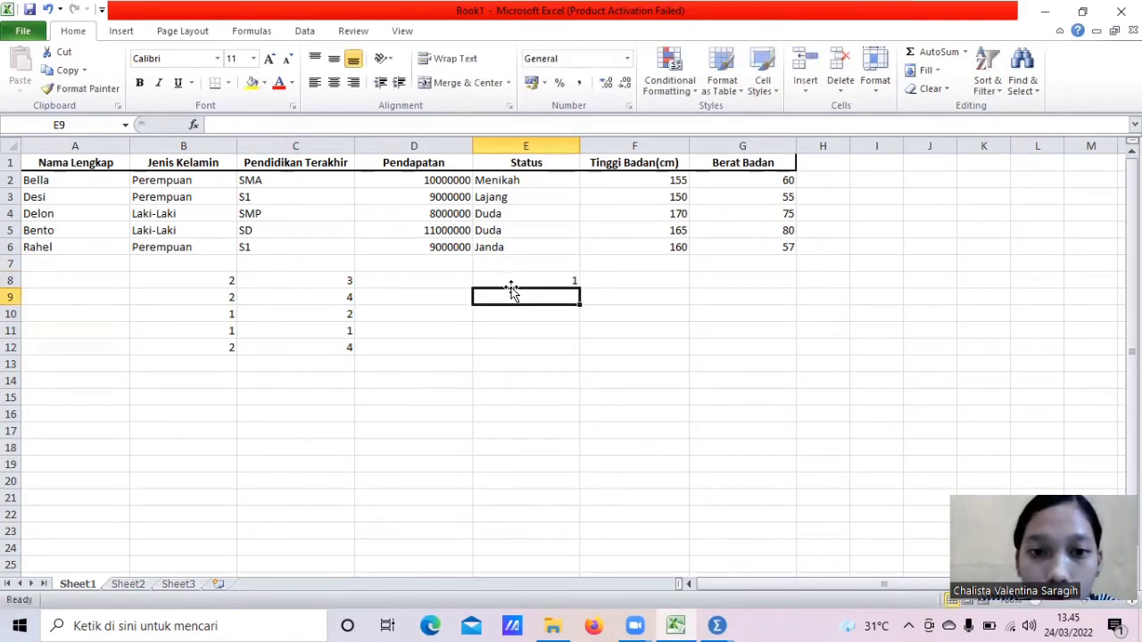
text(2)
key(Return)
text(3)
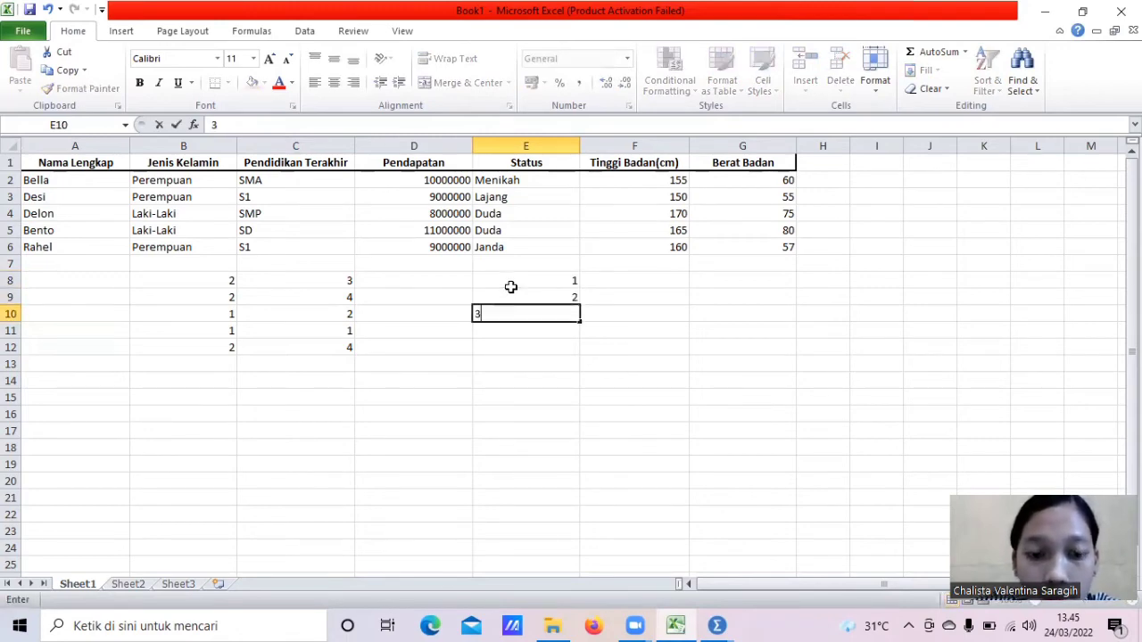
key(Return)
text(3)
key(Return)
text(4)
key(Return)
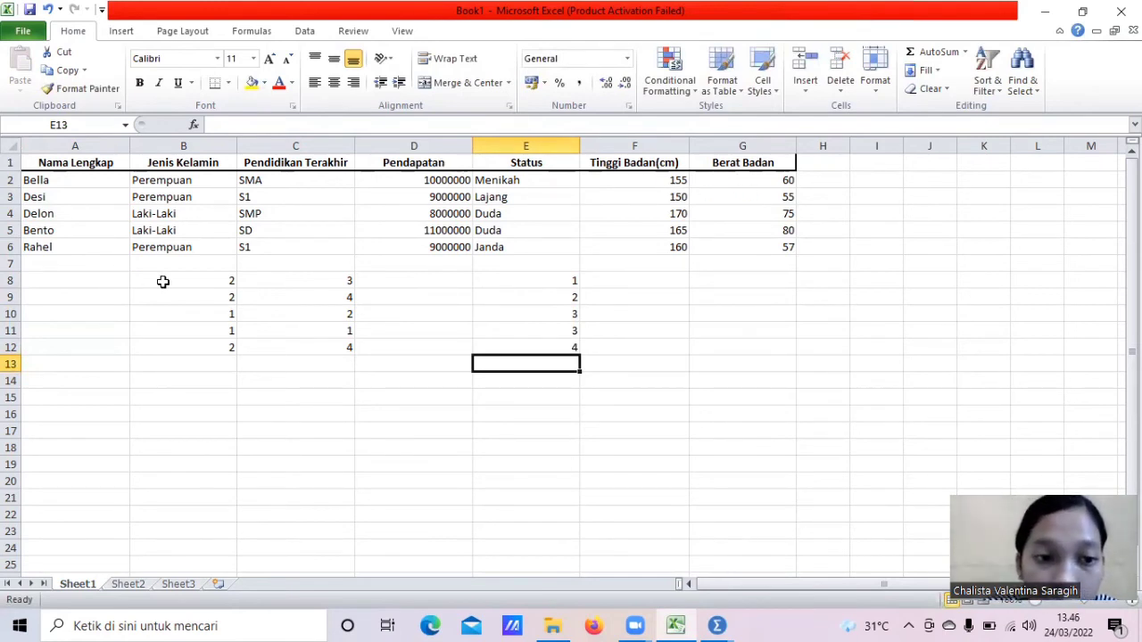
- Copy the codes in B8:C12 and paste them into Jenis_Kelamin and Pendidikan_Terakhir in SPSS from row 1
drag(165, 282, 322, 347)
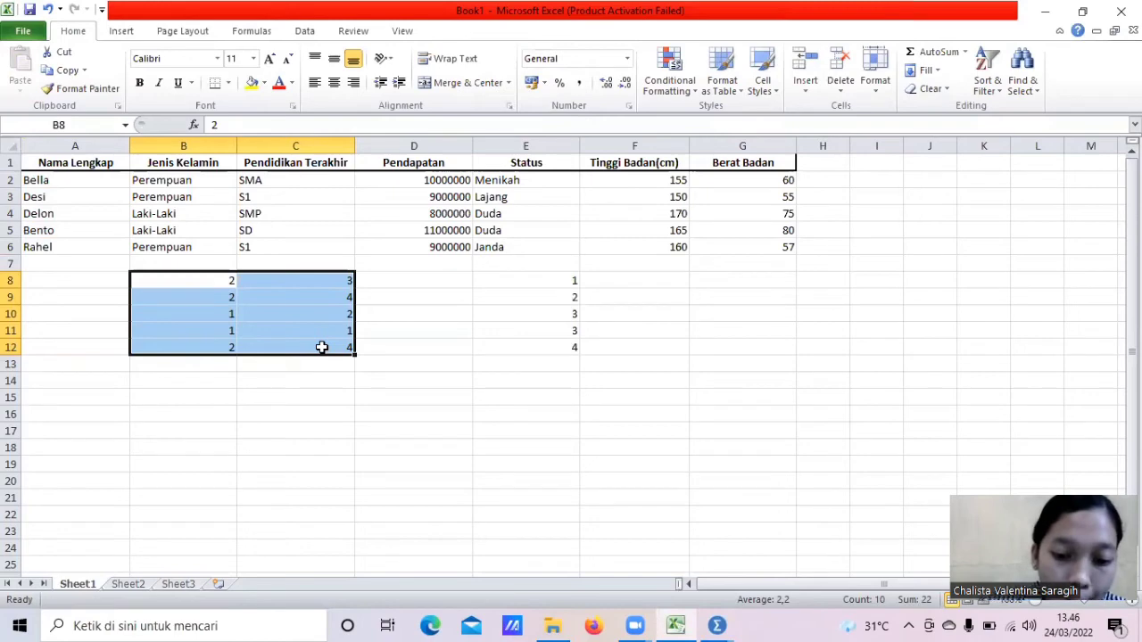
key(ctrl+c)
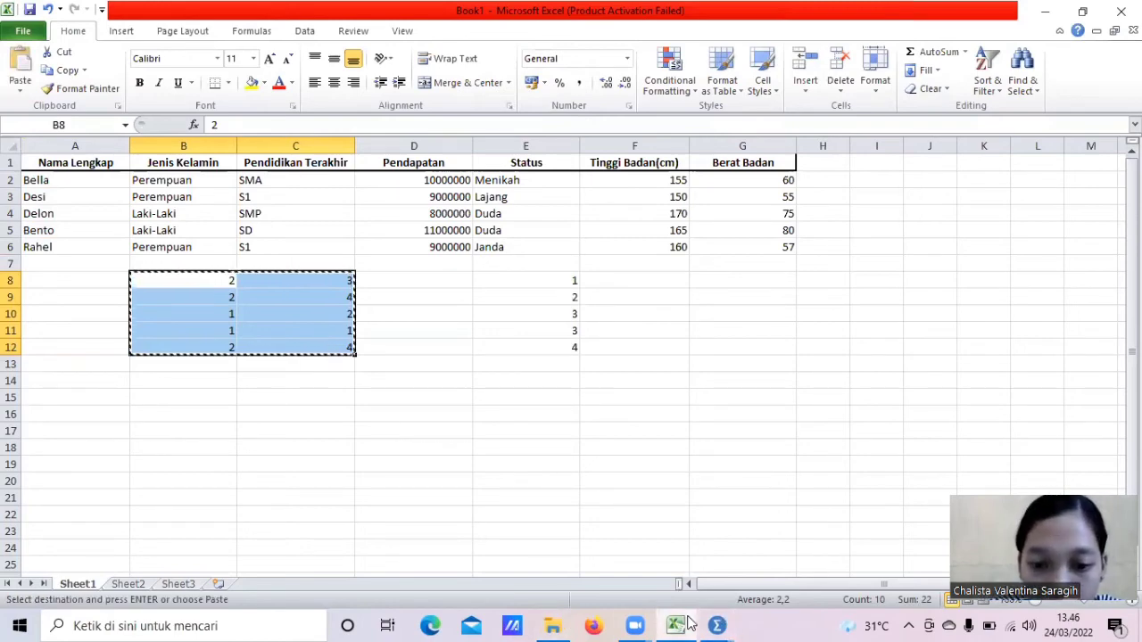
mouse_move(717, 625)
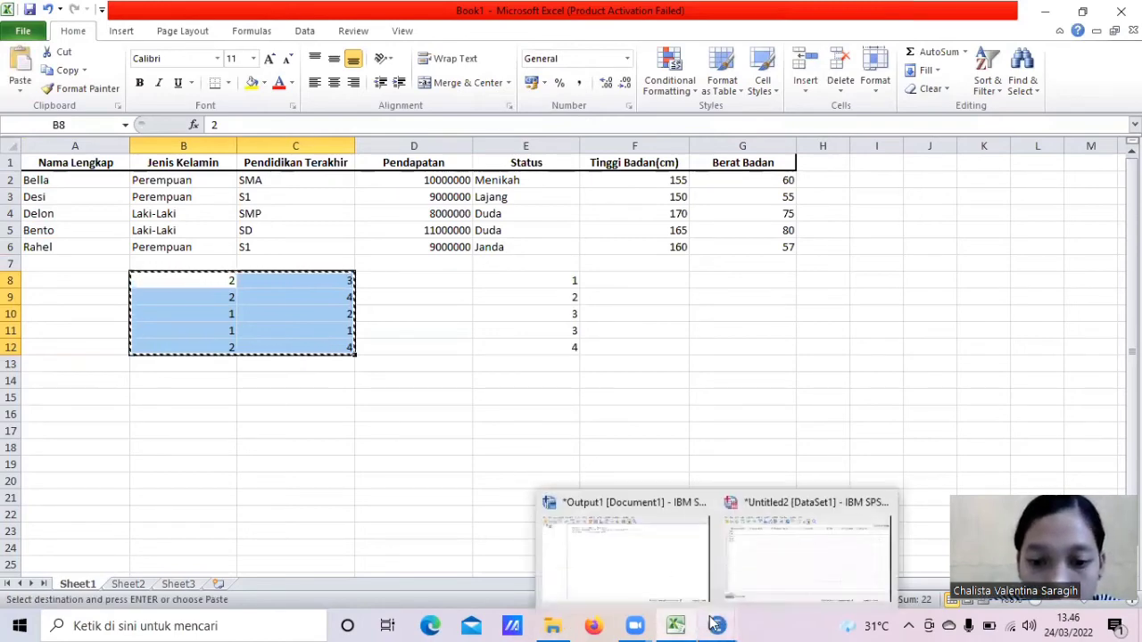
click(755, 562)
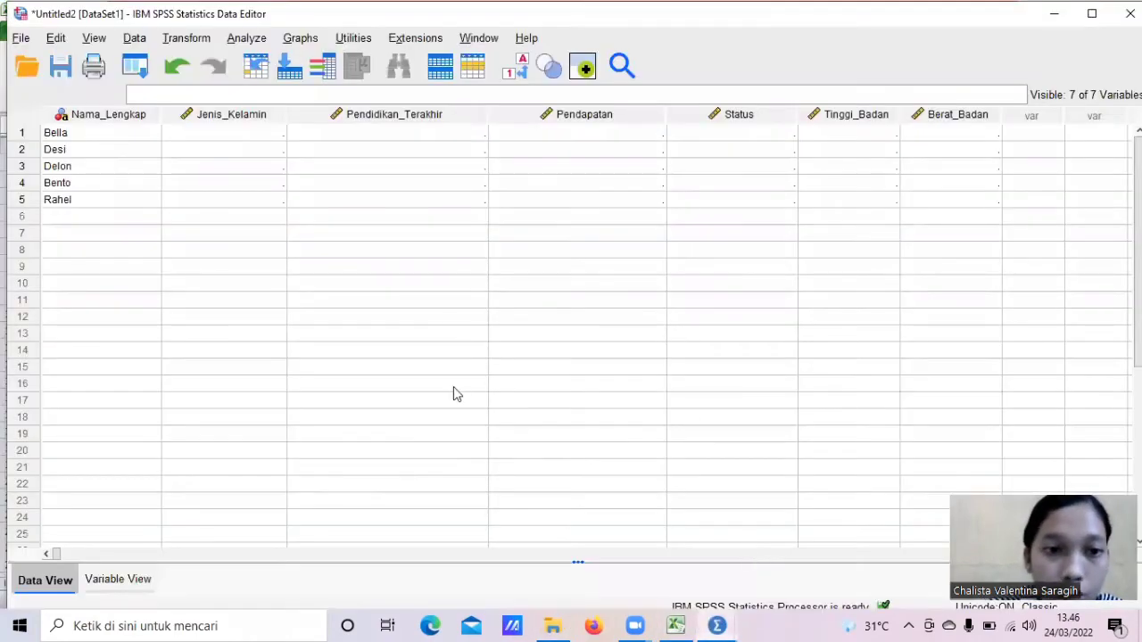
click(247, 135)
key(ctrl+v)
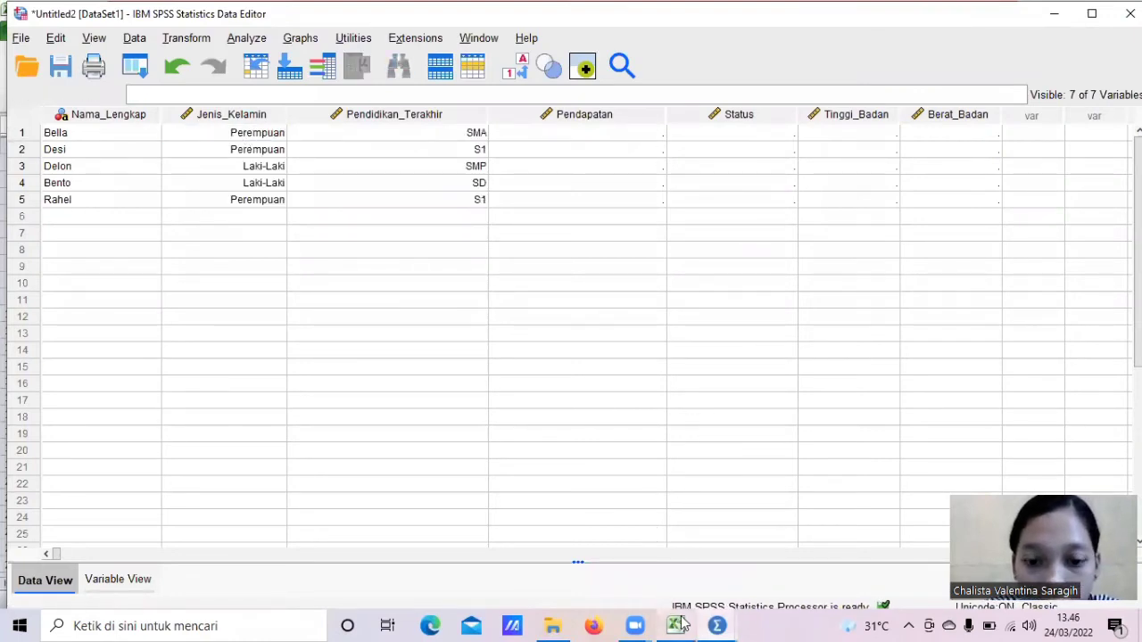
- Copy the Pendapatan figures in D2:D6 of the Excel table and paste them into Pendapatan in SPSS from row 1
mouse_move(687, 624)
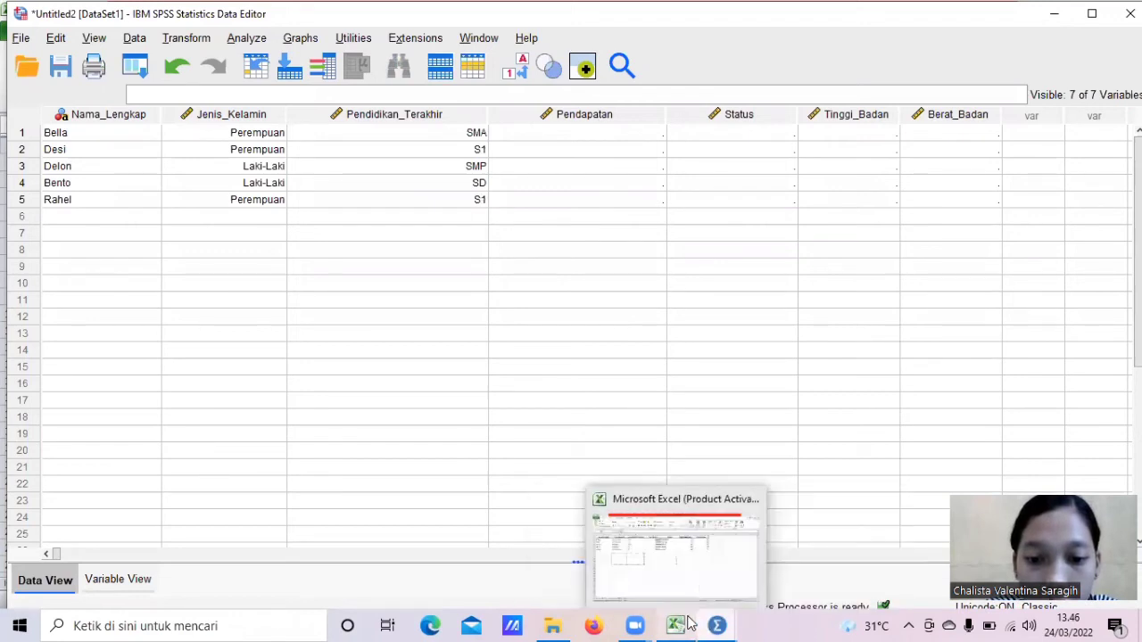
click(698, 574)
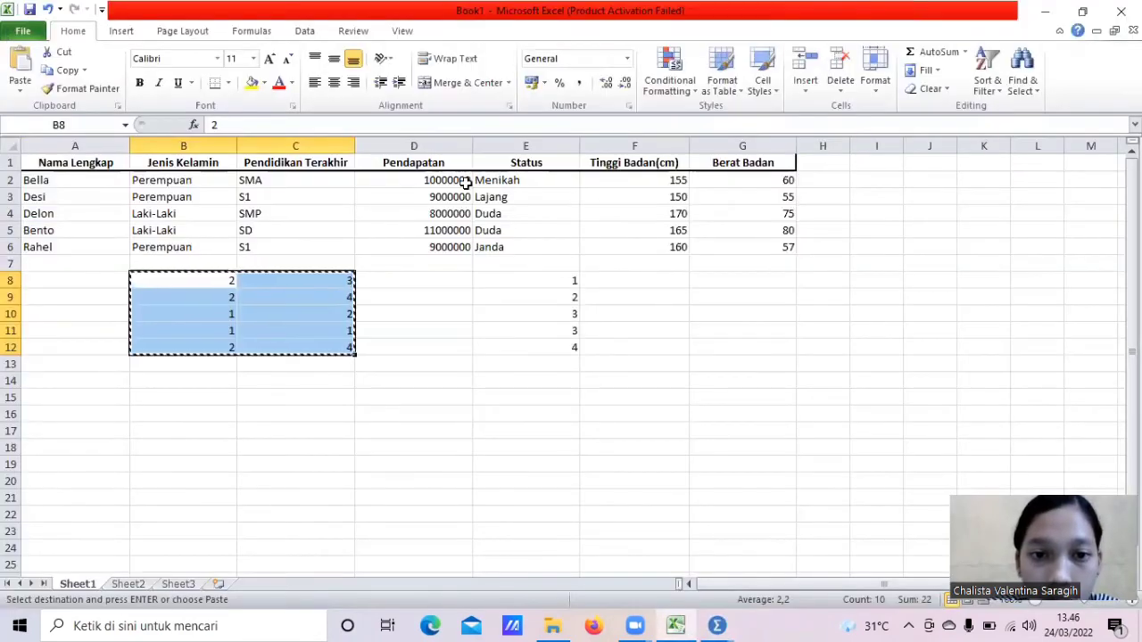
click(460, 196)
key(Up)
key(Up)
drag(460, 179, 458, 247)
key(ctrl+c)
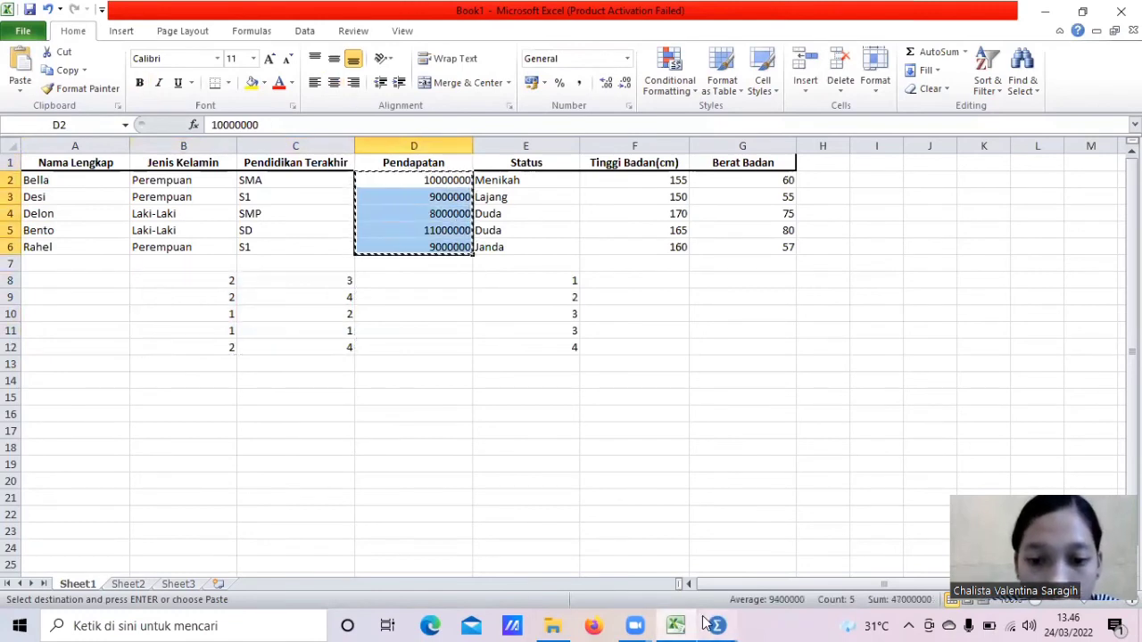
mouse_move(716, 626)
click(773, 588)
click(562, 134)
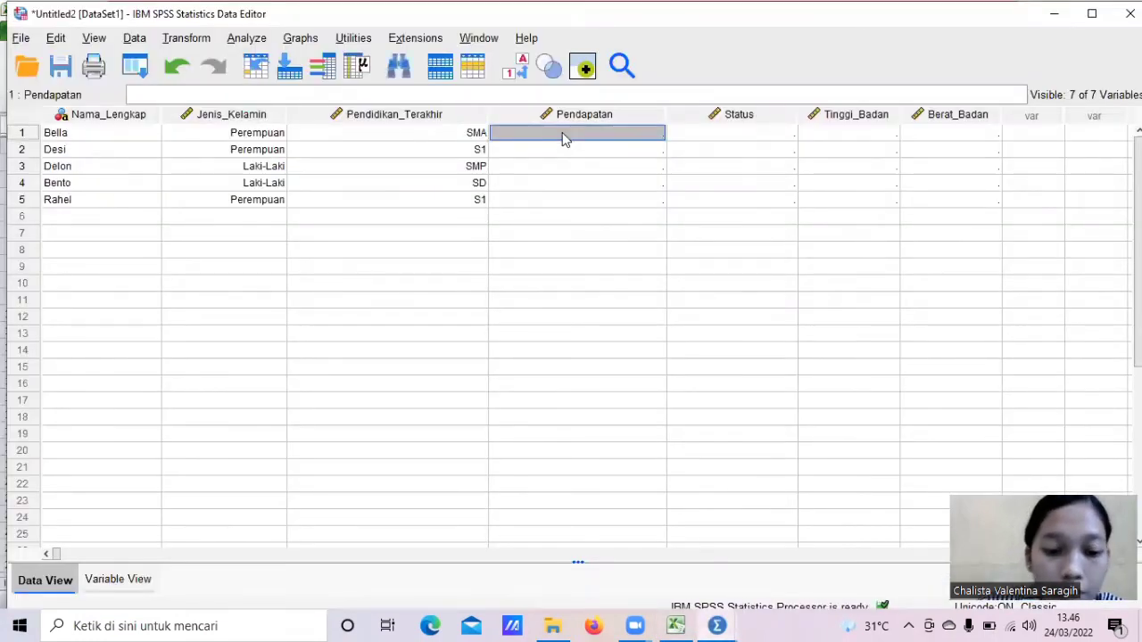
key(ctrl+v)
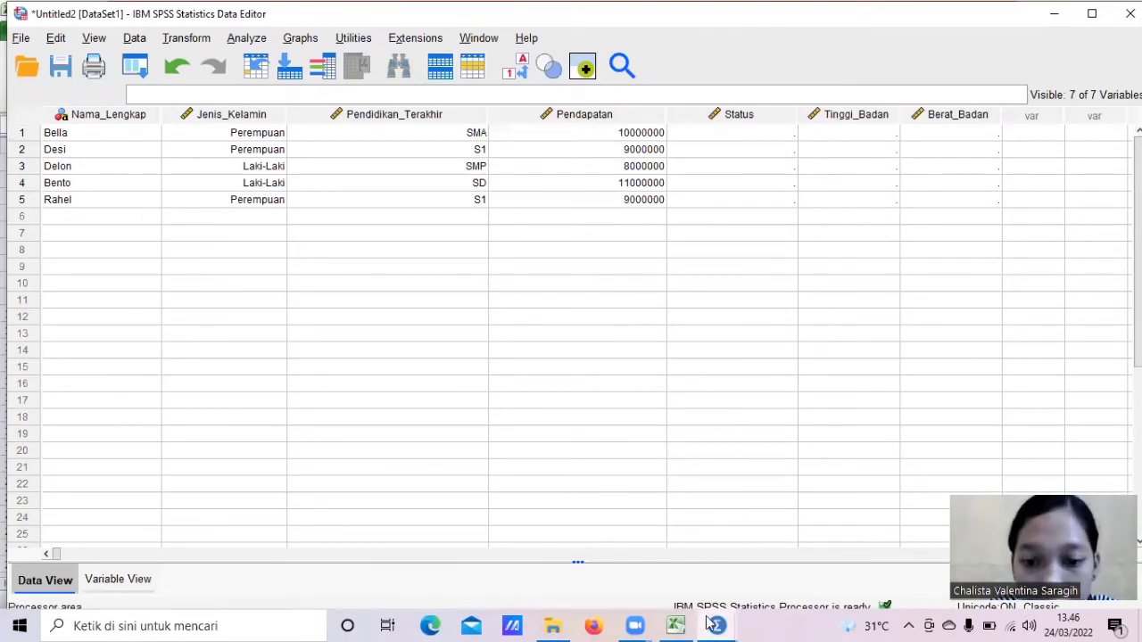
- Copy the Status codes in E8:E12 of the Excel sheet and paste them into Status in SPSS from row 1
mouse_move(711, 622)
mouse_move(672, 622)
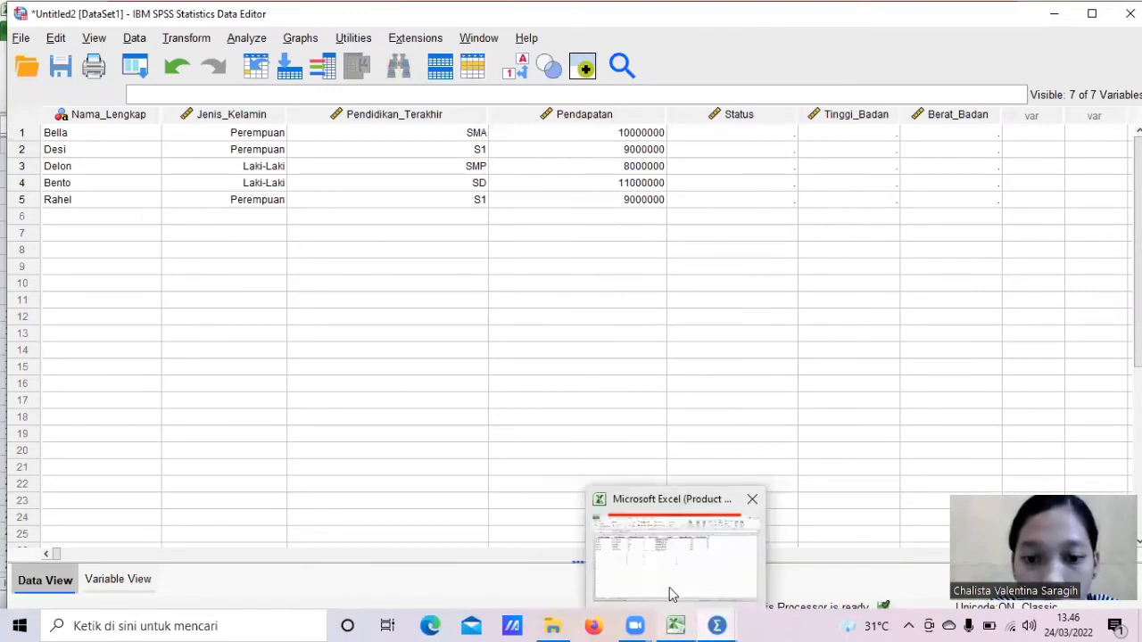
click(674, 593)
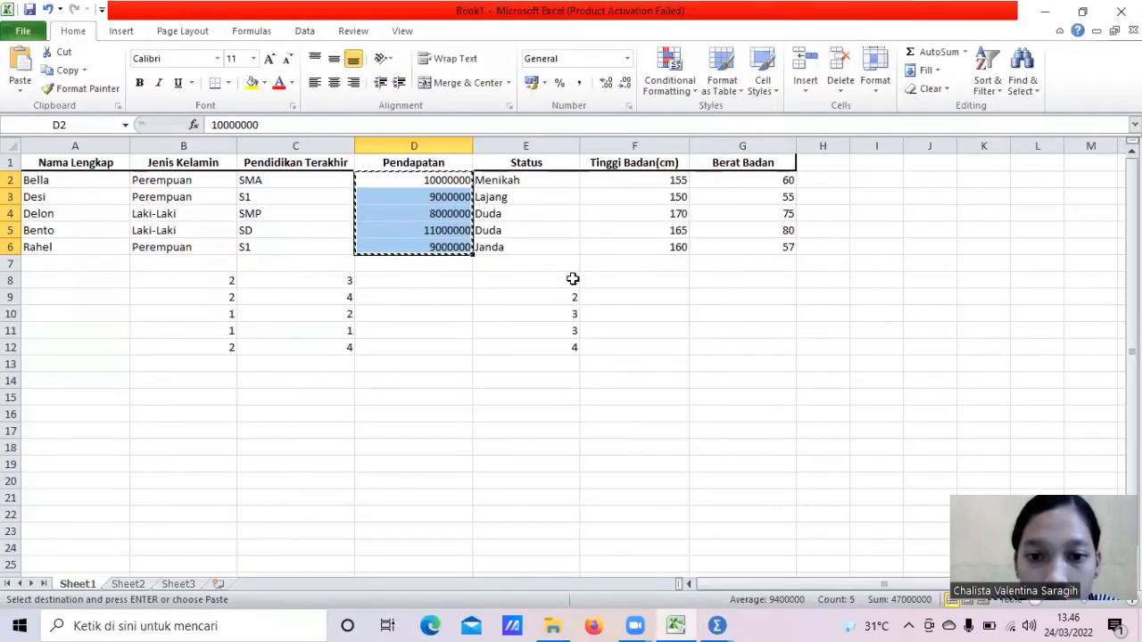
drag(576, 280, 576, 345)
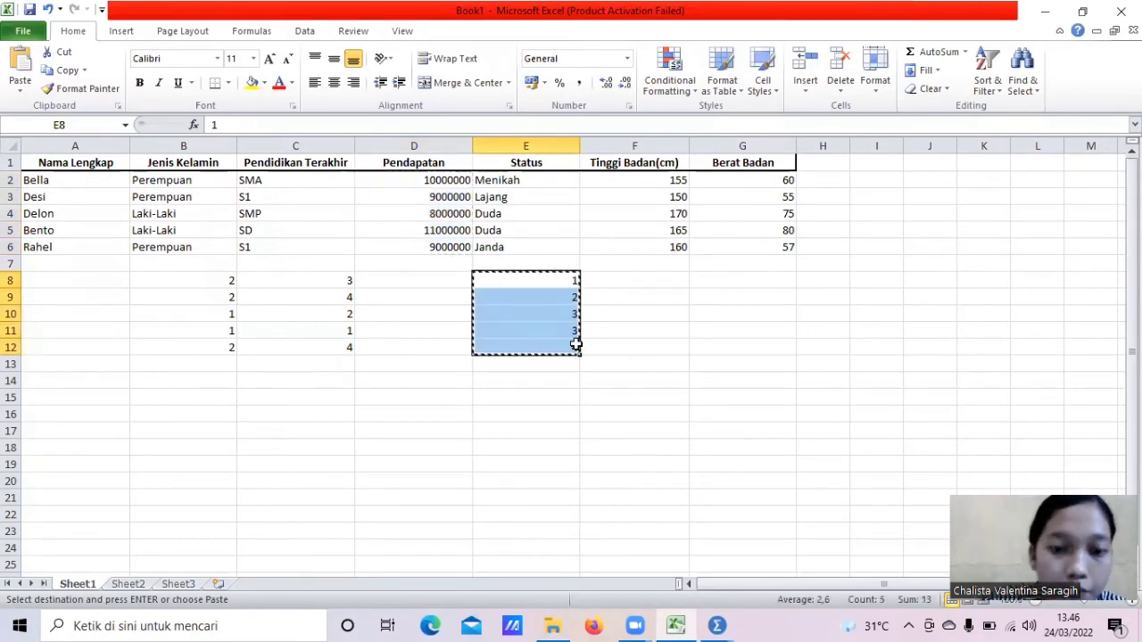
key(ctrl+c)
mouse_move(718, 625)
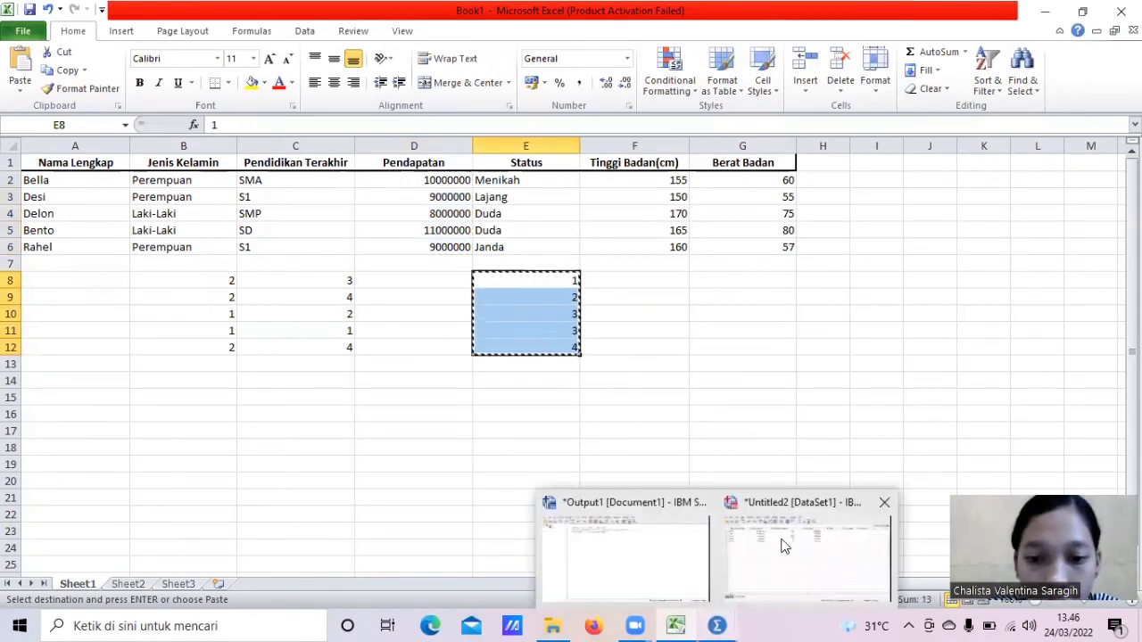
click(783, 546)
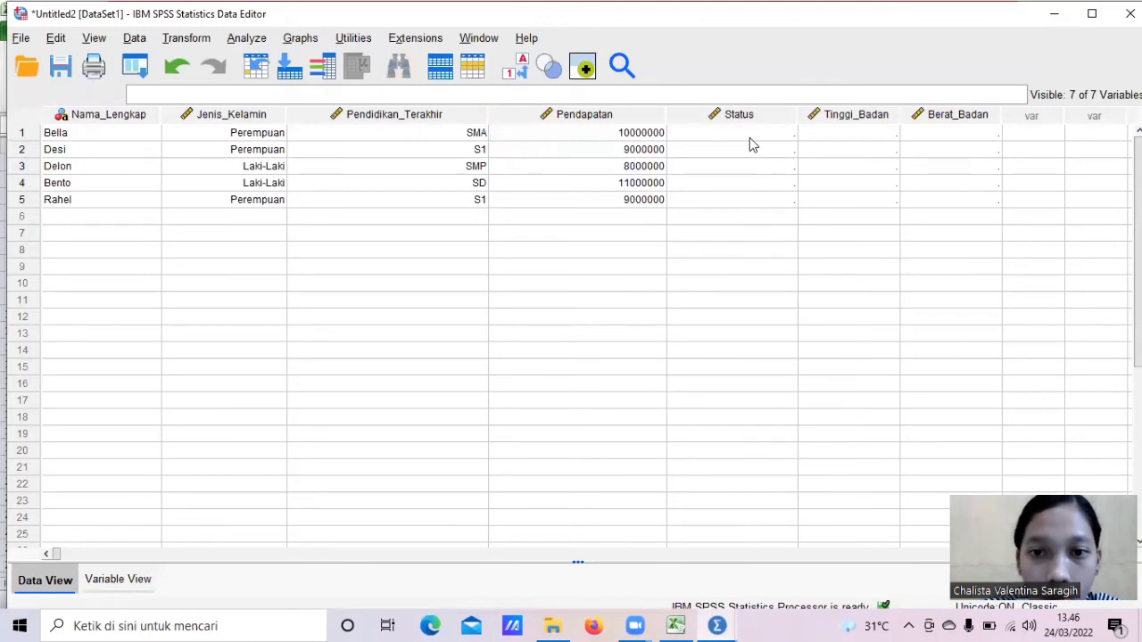
click(749, 137)
key(ctrl+v)
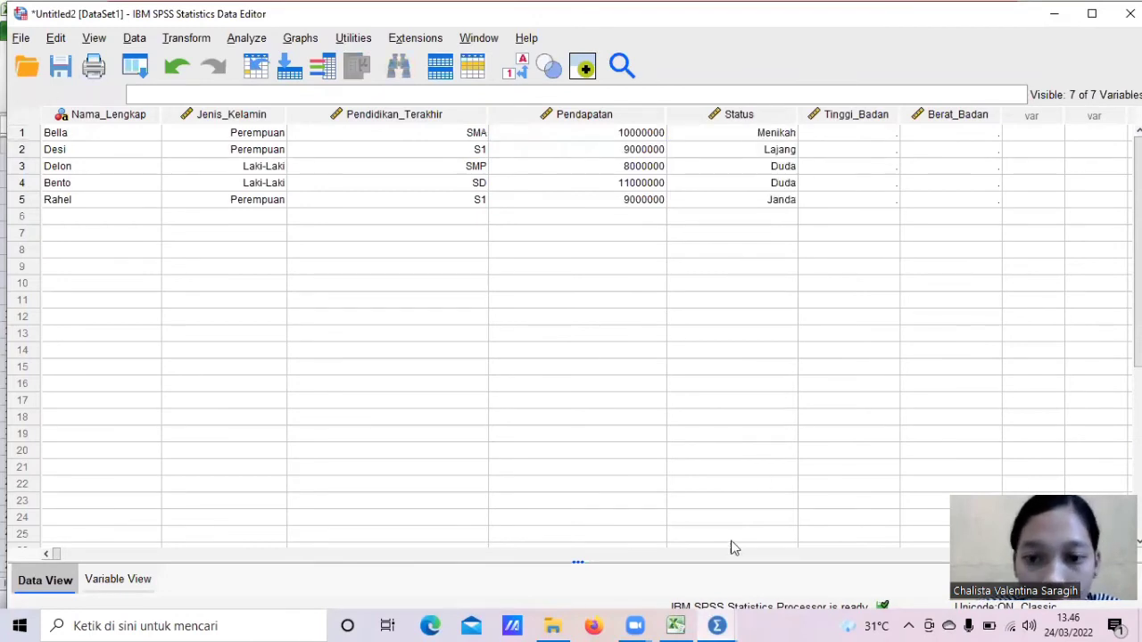
- Copy the height and weight figures in F2:G6 from Excel and paste them into Tinggi_Badan and Berat_Badan in SPSS from row 1
mouse_move(687, 623)
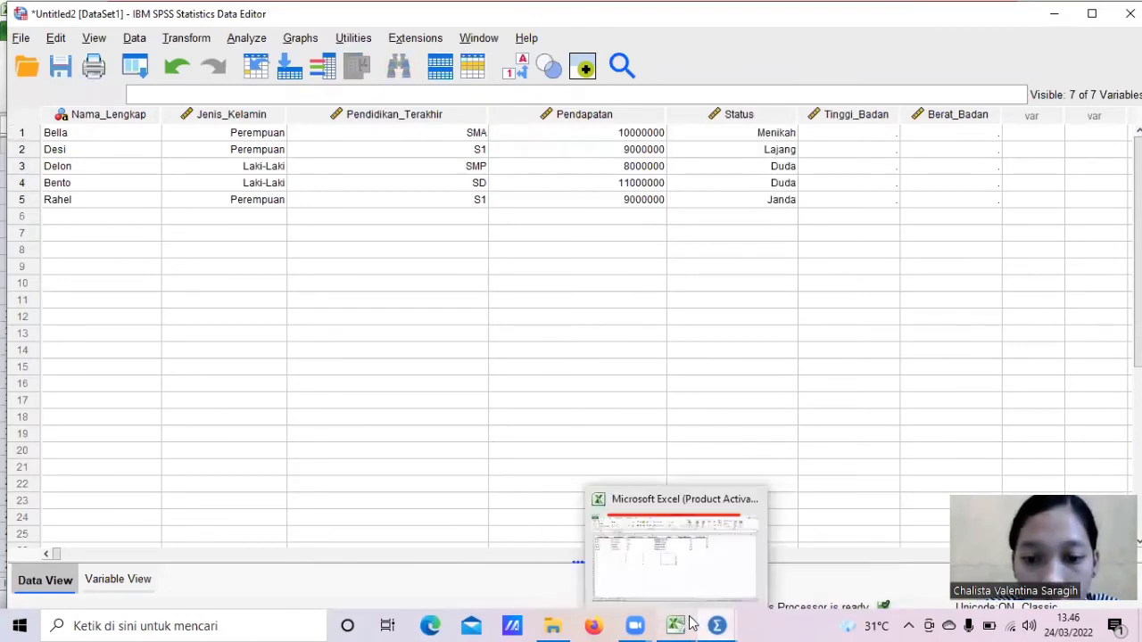
click(701, 587)
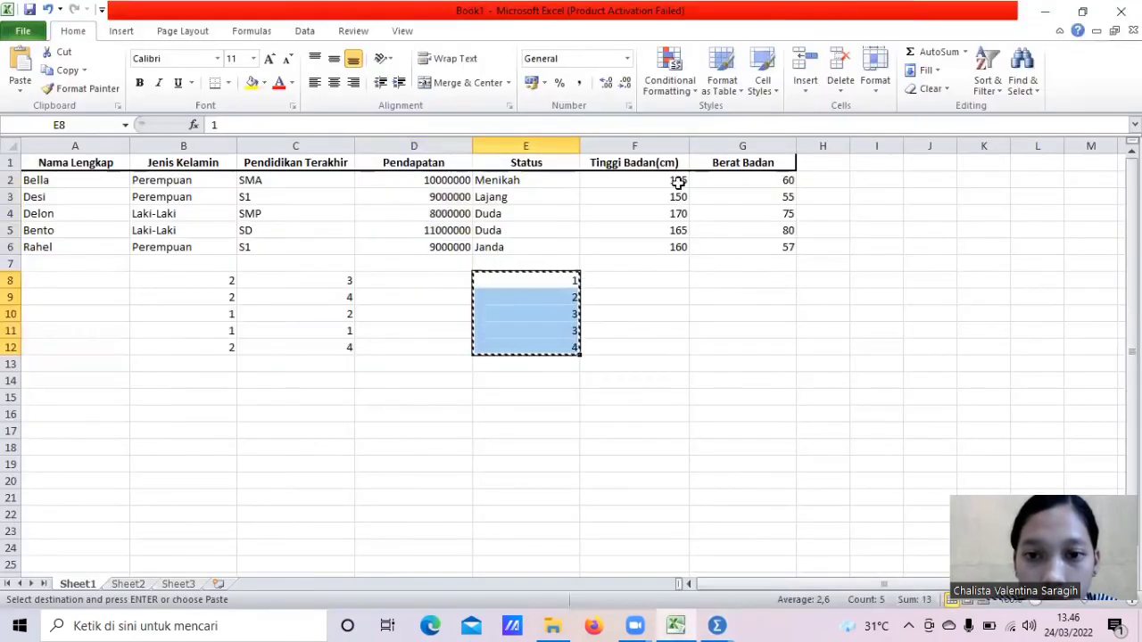
drag(675, 184, 797, 244)
key(ctrl+c)
mouse_move(716, 625)
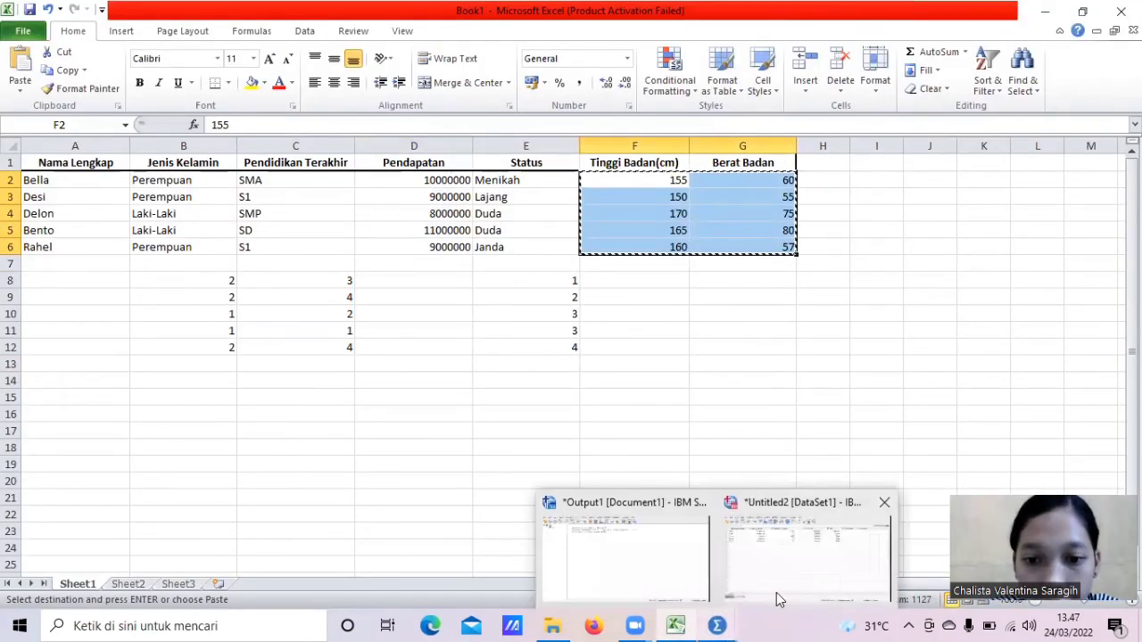
click(776, 592)
click(862, 132)
key(ctrl+v)
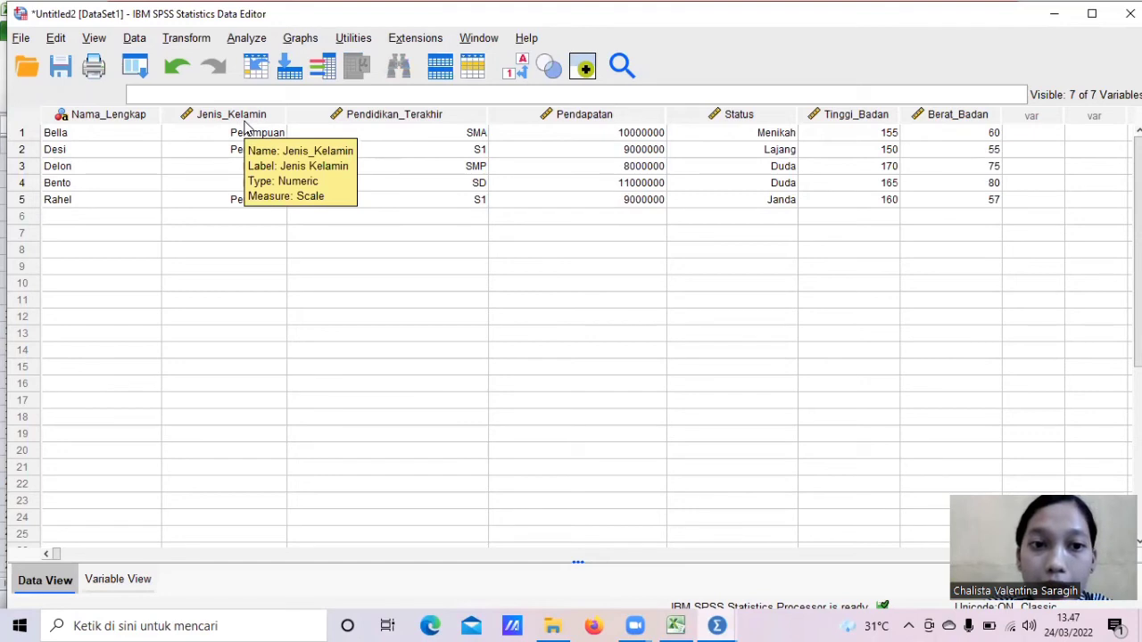
- Start a Frequencies analysis and add Nama Lengkap, Jenis Kelamin, Pendidikan Terakhir and Pendapatan to its variables
click(252, 40)
mouse_move(278, 131)
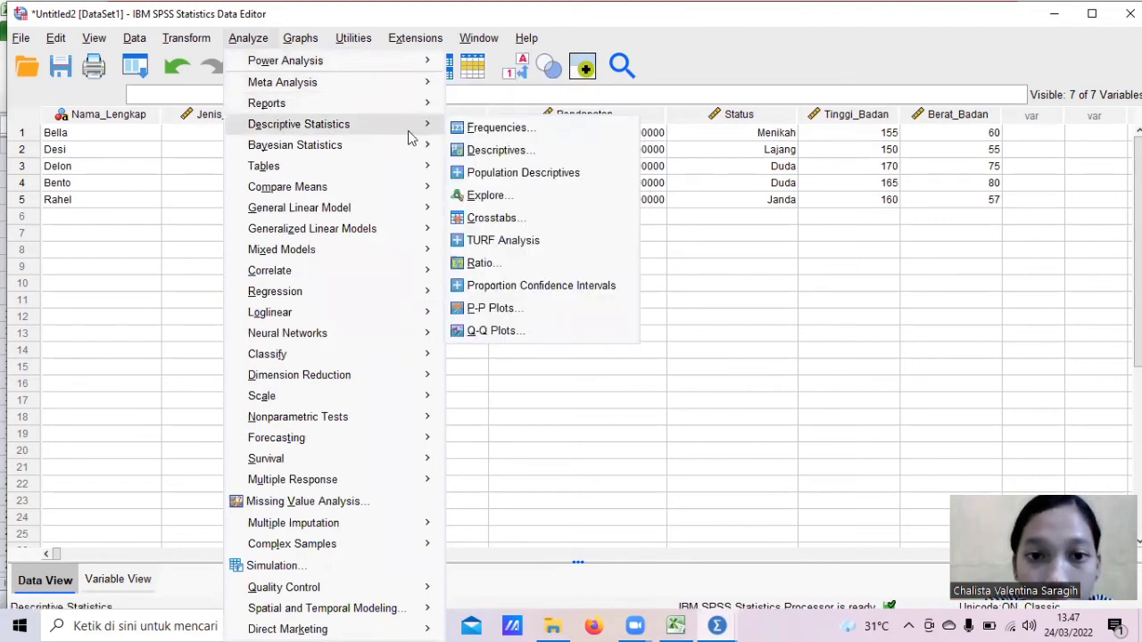
click(457, 132)
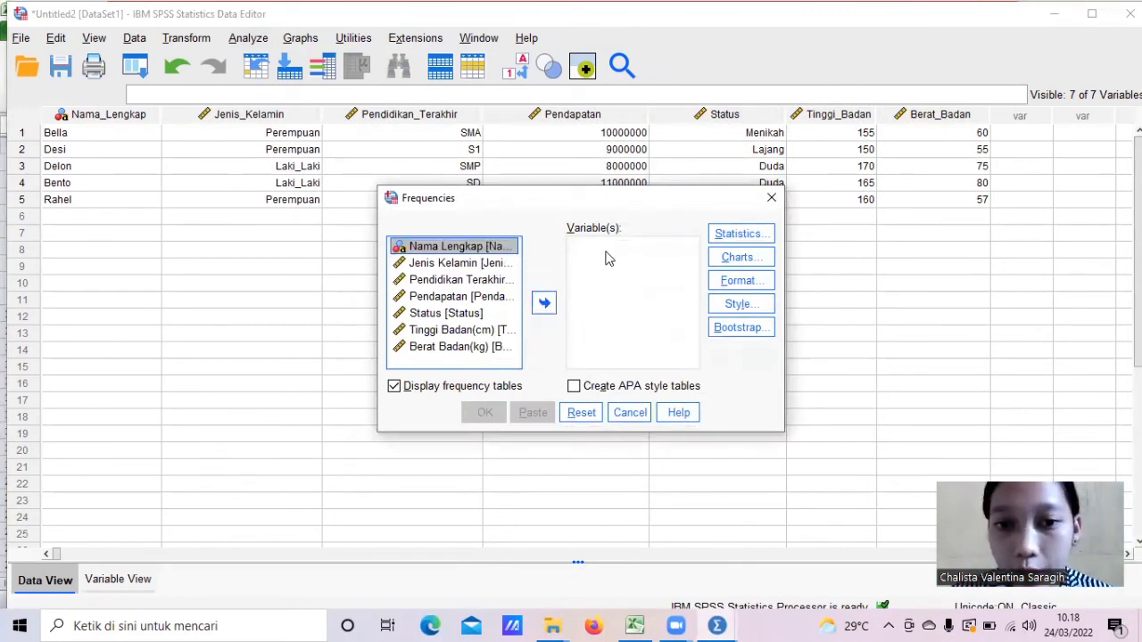
click(544, 301)
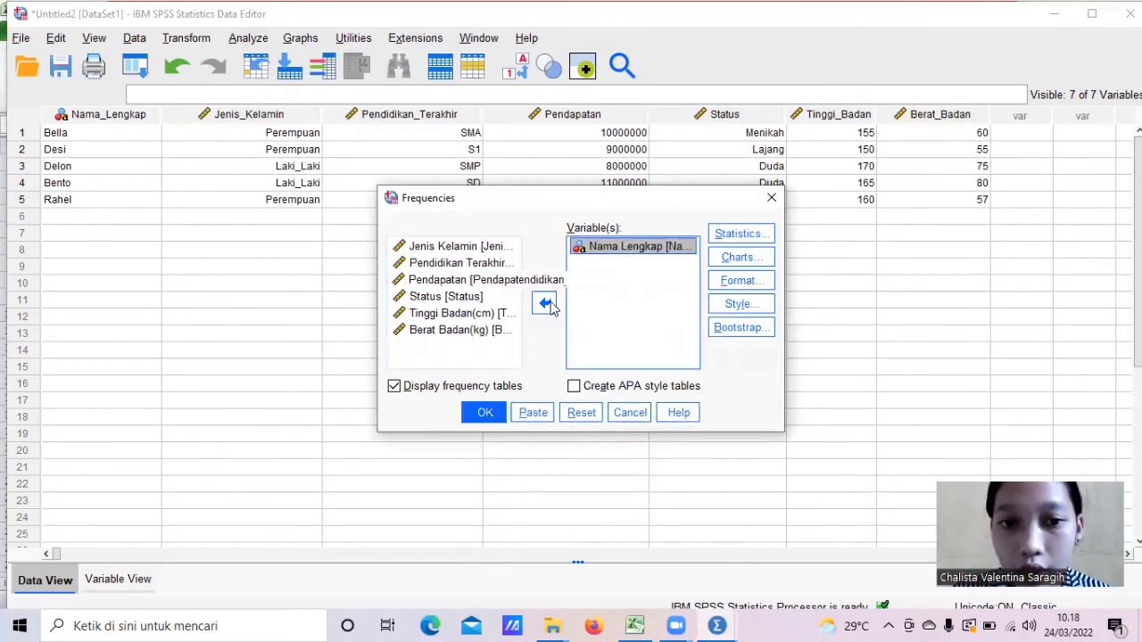
click(498, 250)
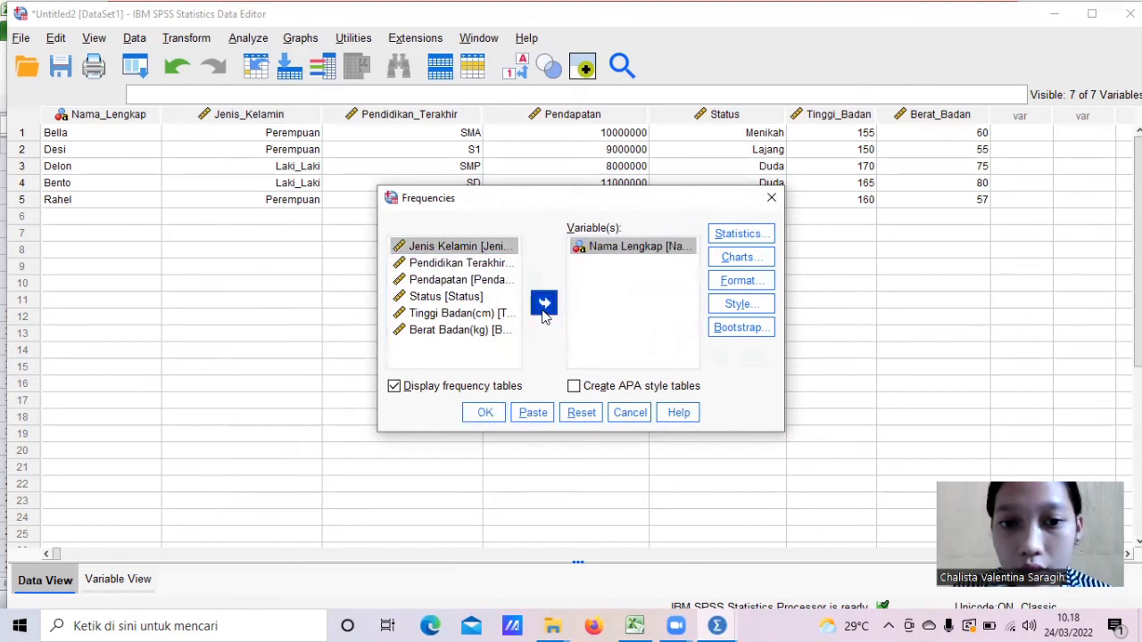
click(543, 303)
drag(482, 253, 543, 301)
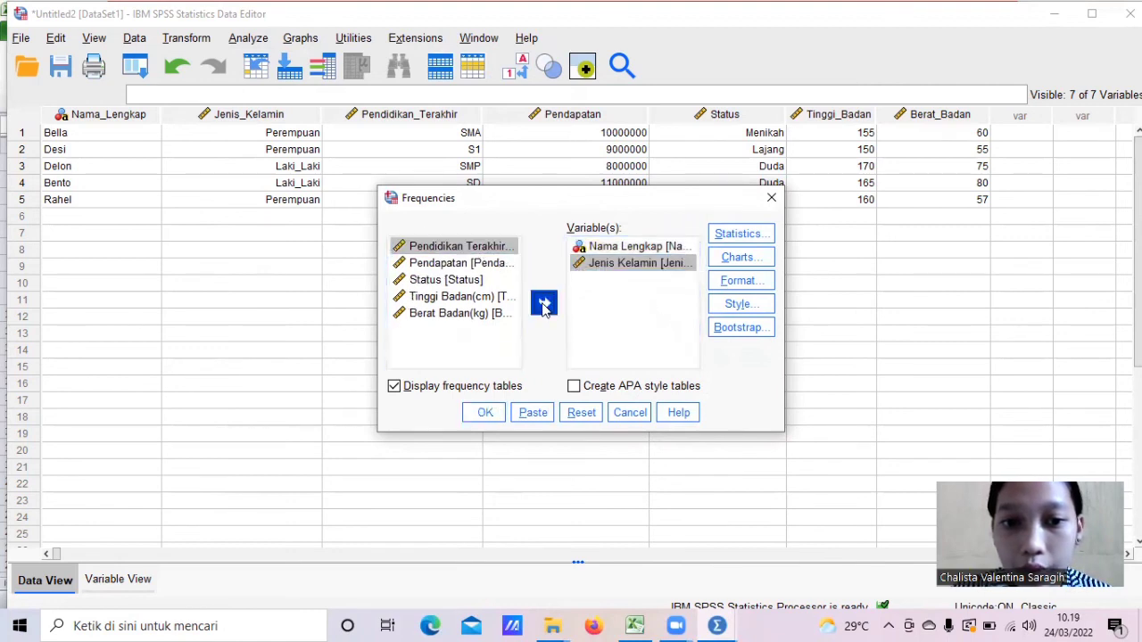
click(544, 303)
click(546, 304)
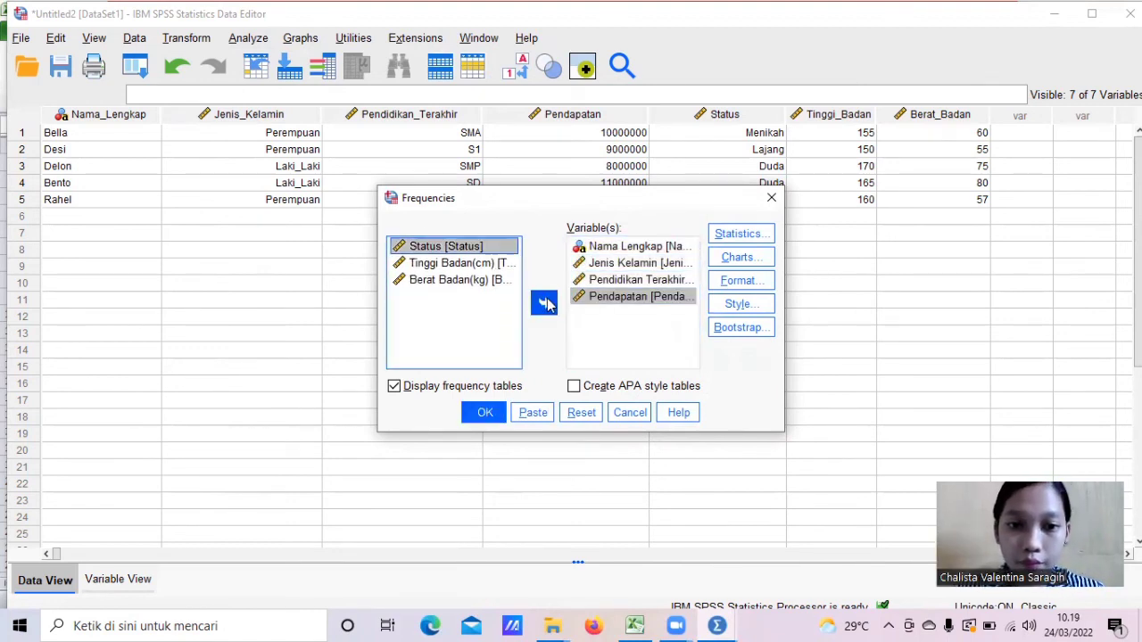
- Add Status, Tinggi Badan(cm) and Berat Badan(kg) to the Frequencies variables and run the analysis
click(499, 253)
click(544, 304)
click(488, 250)
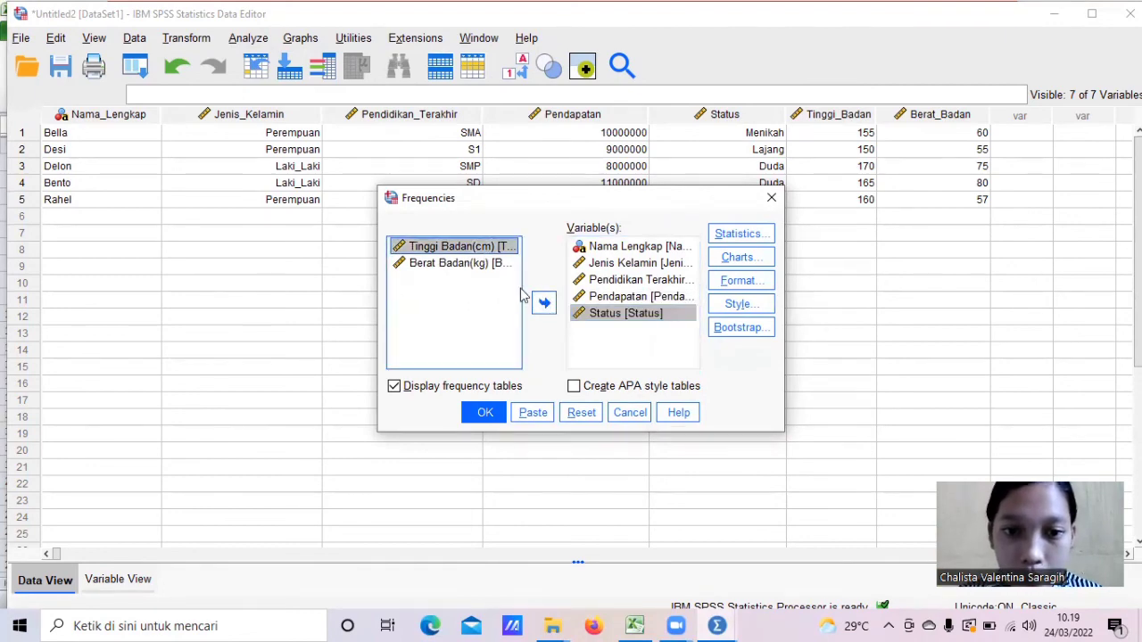
click(544, 303)
click(486, 248)
click(545, 303)
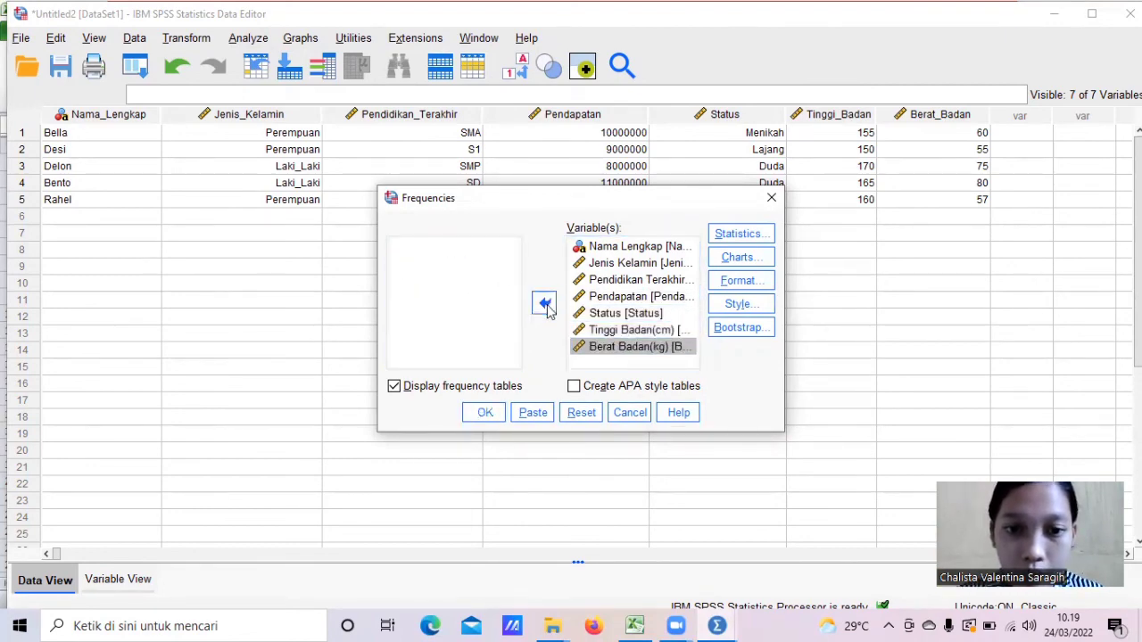
click(484, 415)
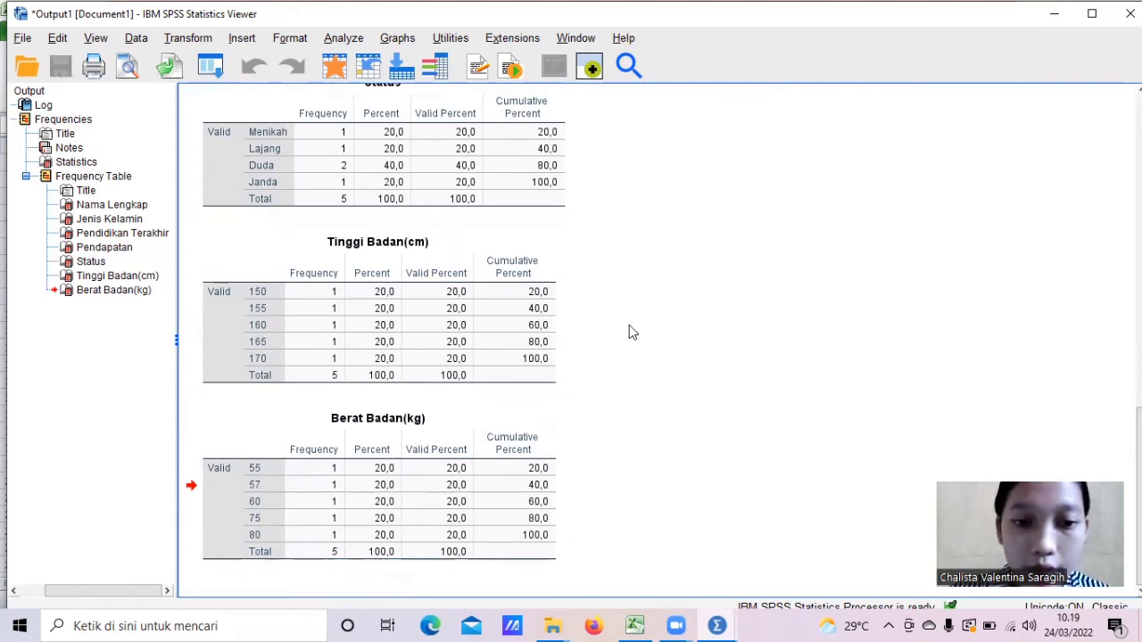
- Review the Status, Tinggi Badan(cm) and Berat Badan(kg) frequency tables, then minimize the output viewer to return to the dataset
click(401, 175)
click(357, 243)
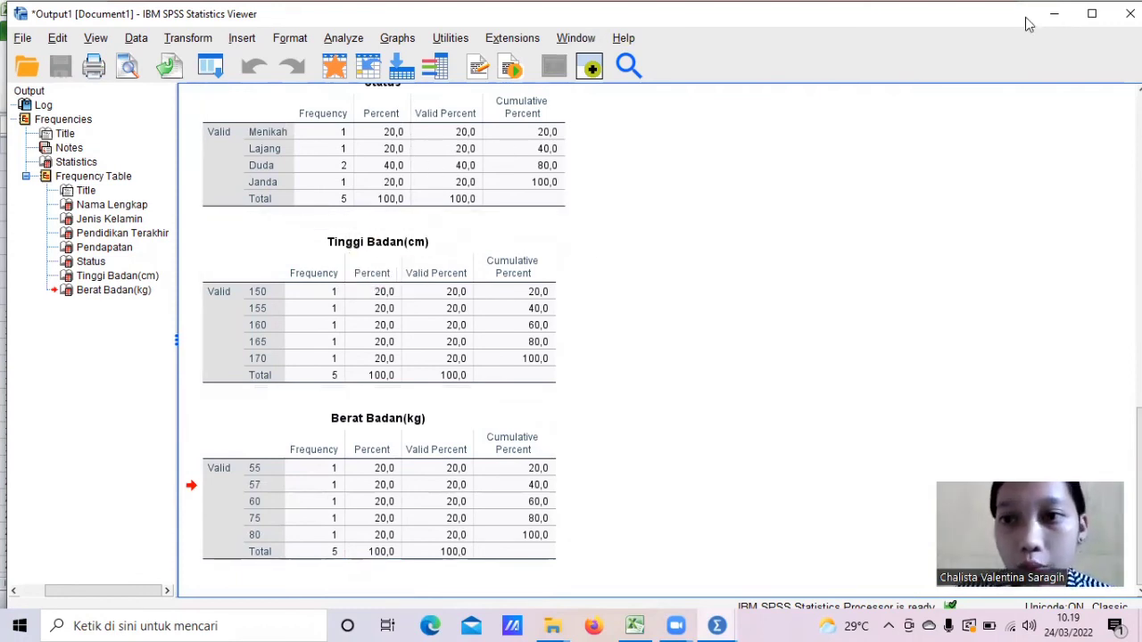
click(1053, 14)
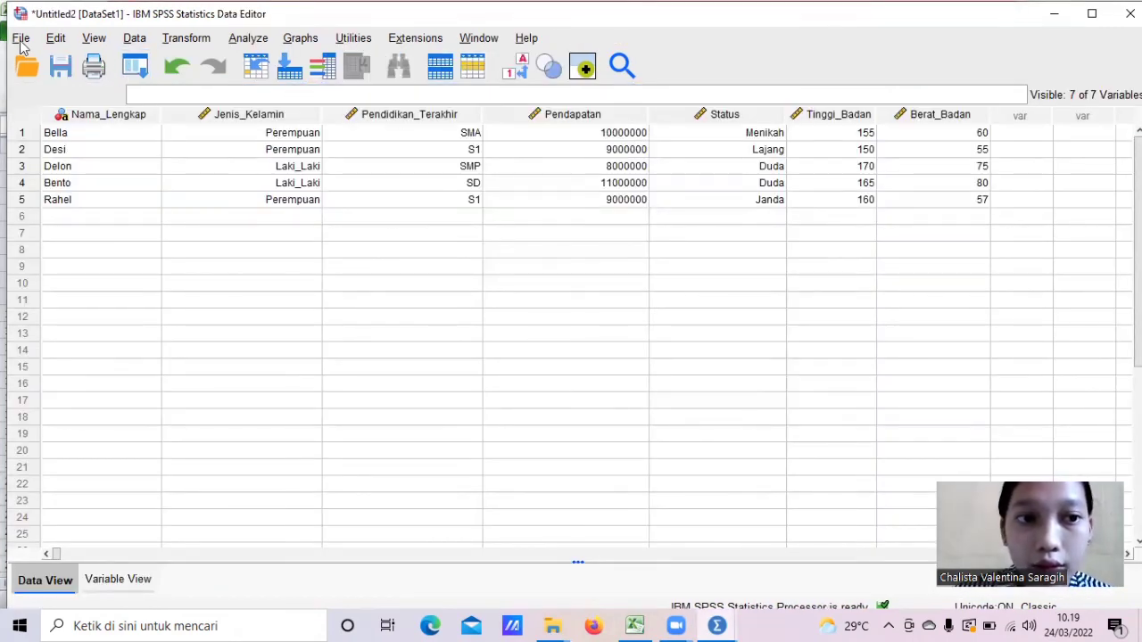
- Save the dataset in Documents as an SPSS Statistics file named INPUT DATA SPSS(TUGAS ANALISIS DAN PENGOLAHAN DATA)
click(20, 40)
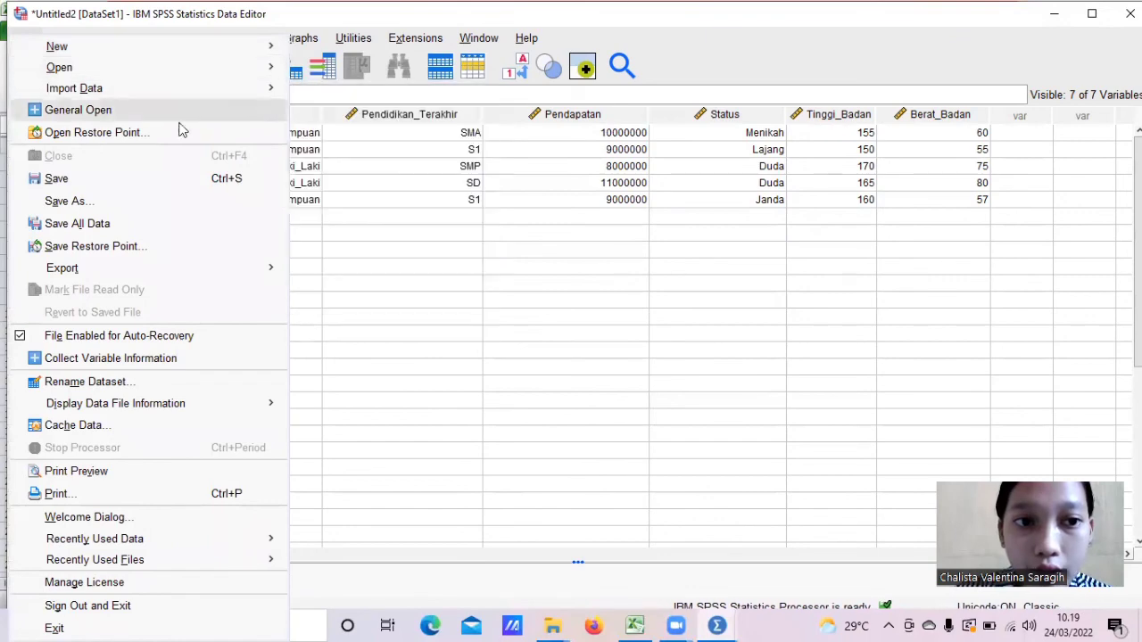
click(154, 181)
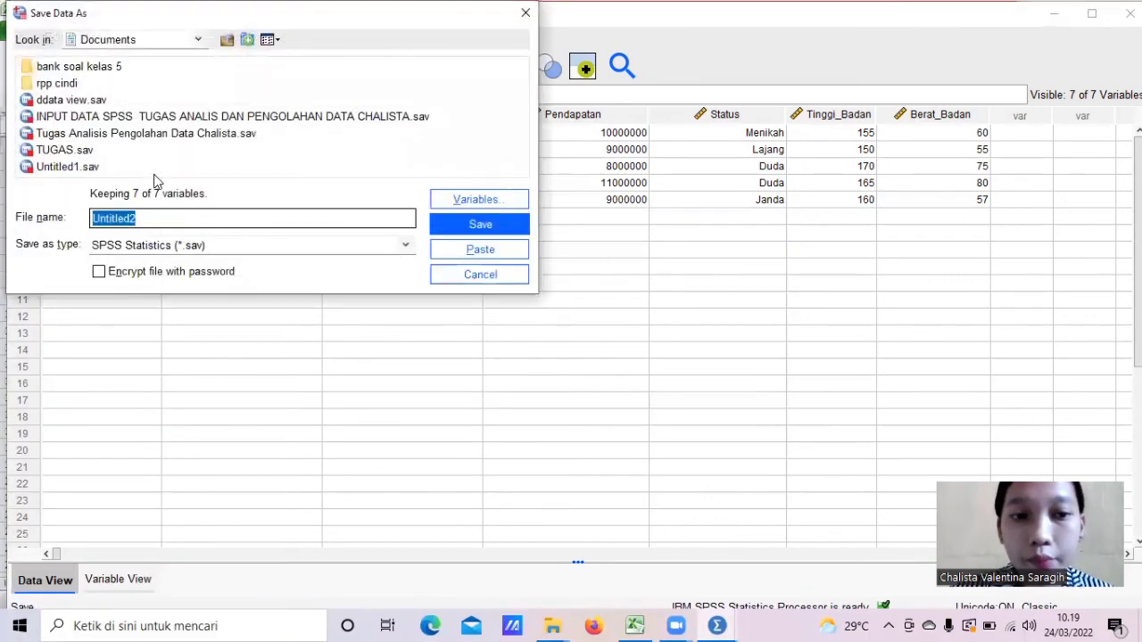
click(191, 224)
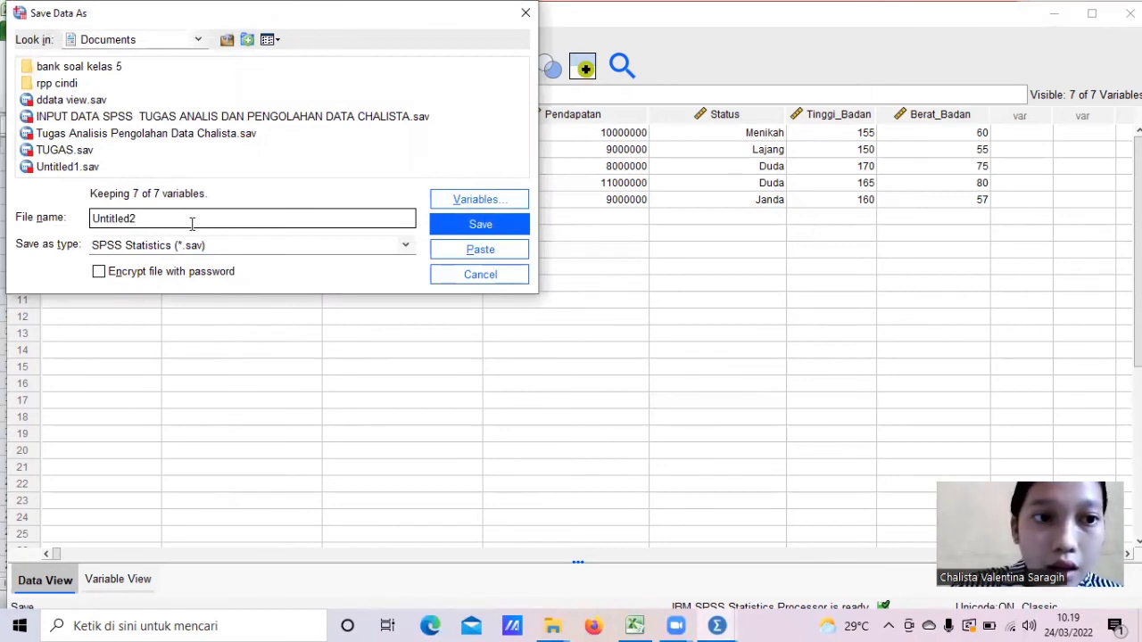
key(BackSpace)
key(BackSpace)
key(BackSpace)
key(BackSpace)
key(BackSpace)
key(BackSpace)
key(BackSpace)
key(BackSpace)
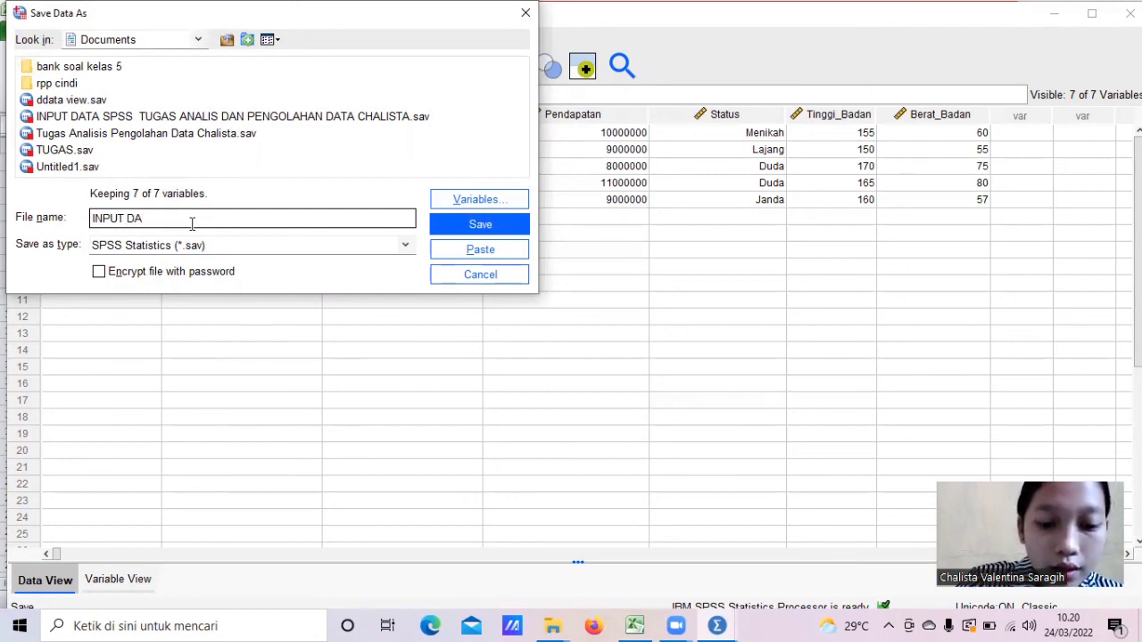
text(TA SPSS TU)
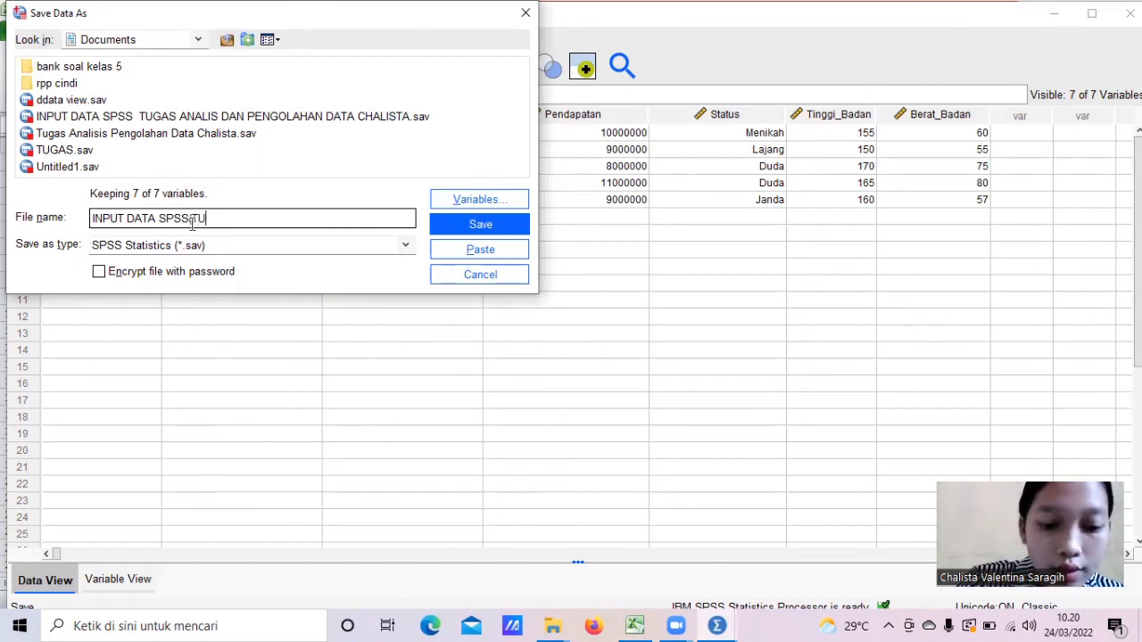
text(GAS A)
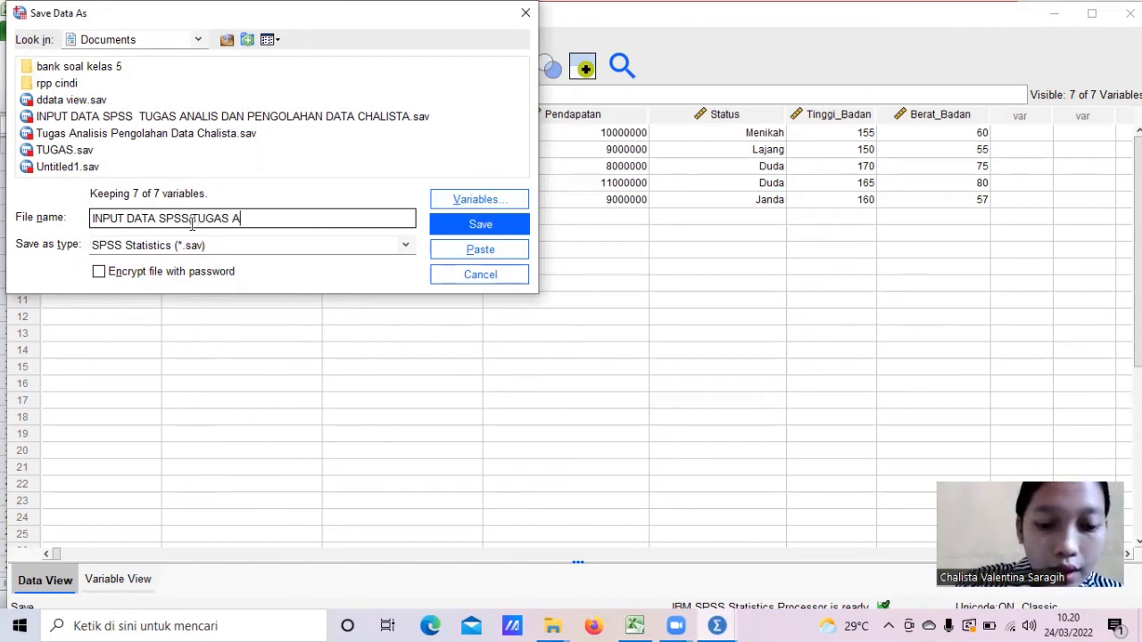
text(NALISIS)
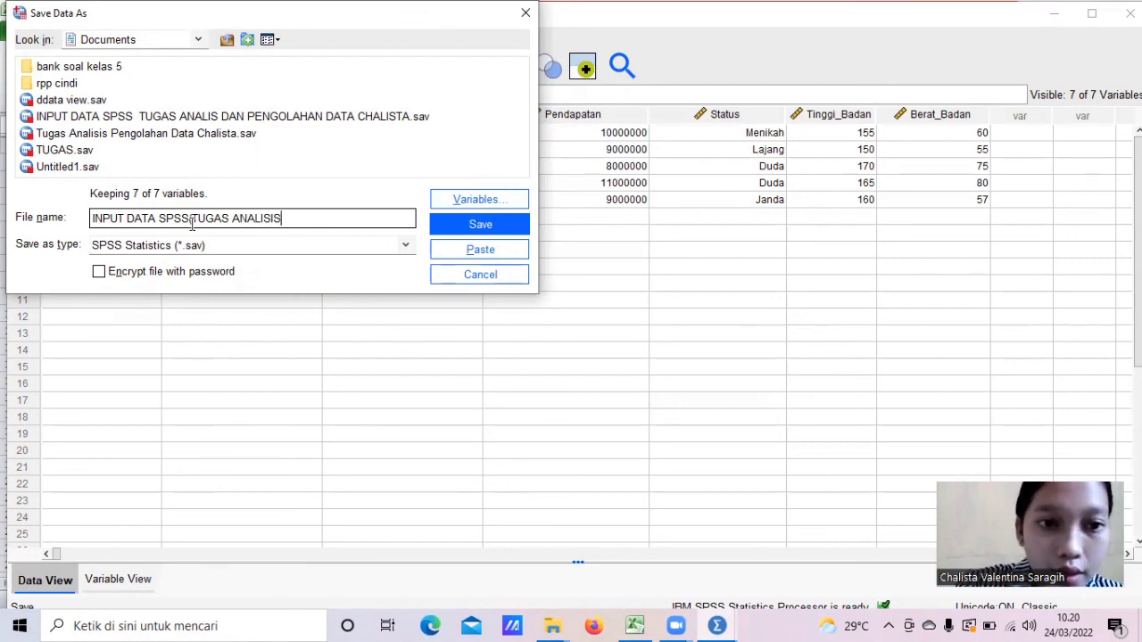
text( DAN)
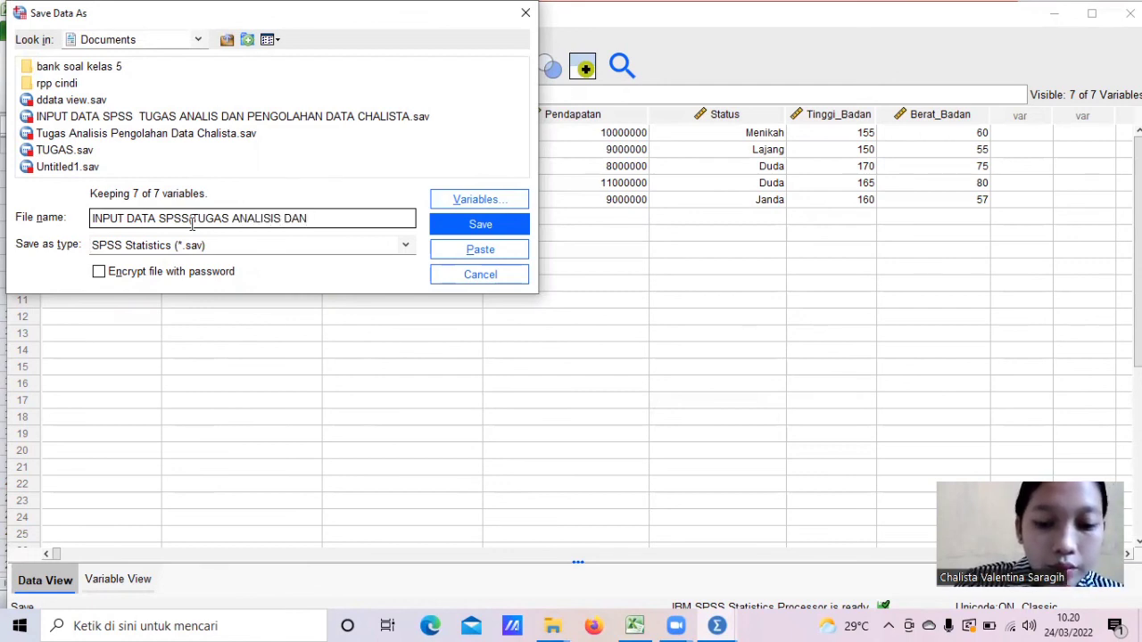
text( PENGOLAH)
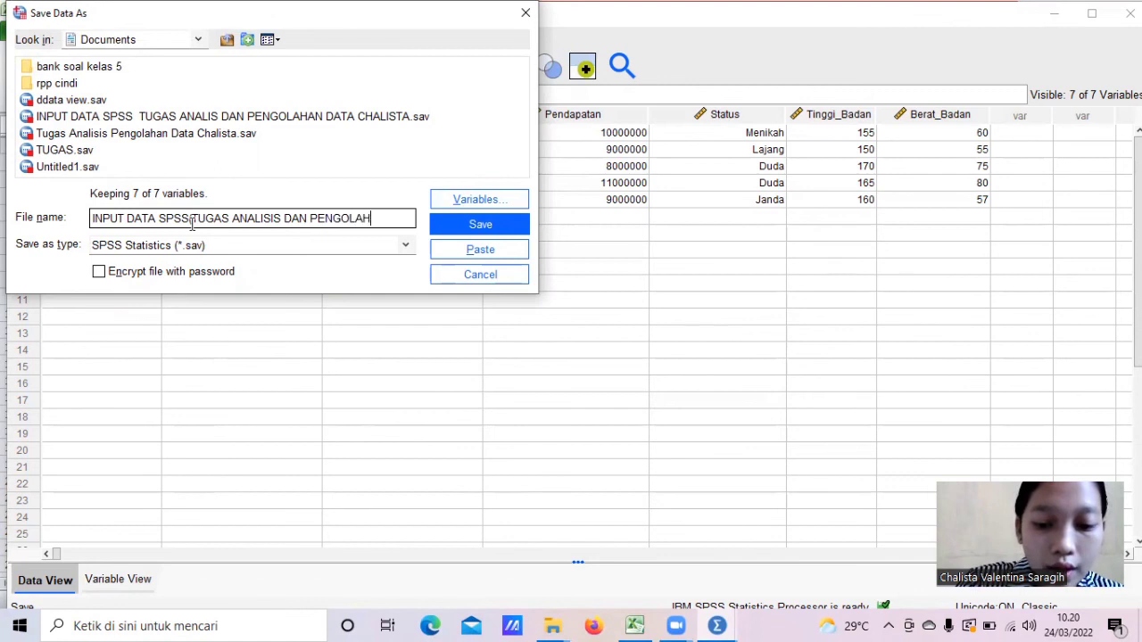
text(AN DATA)
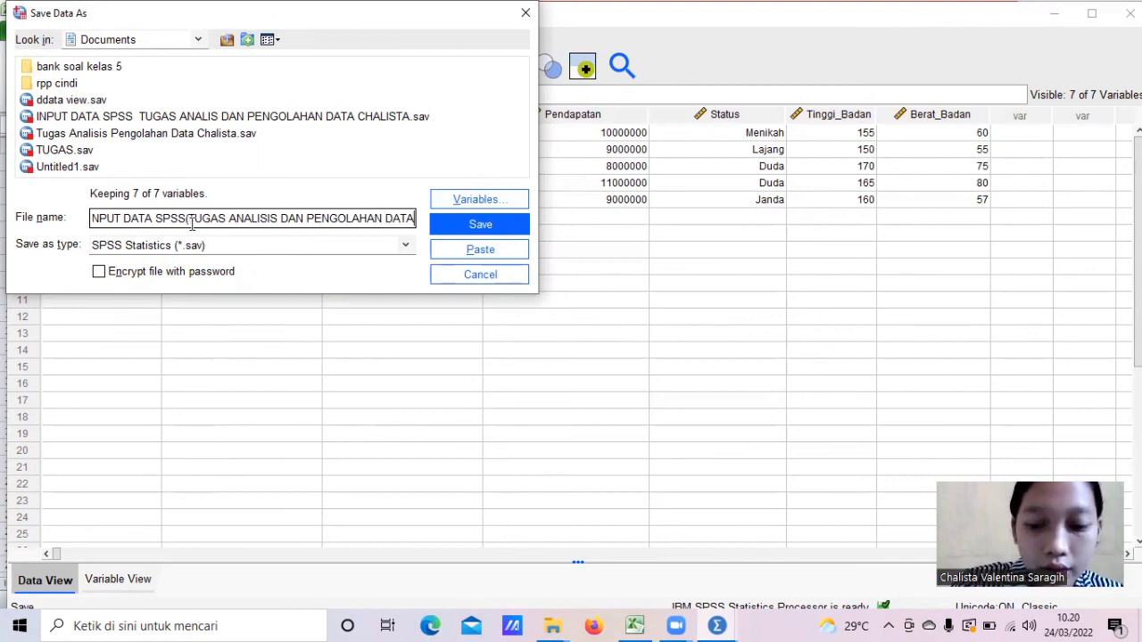
text())
key(Return)
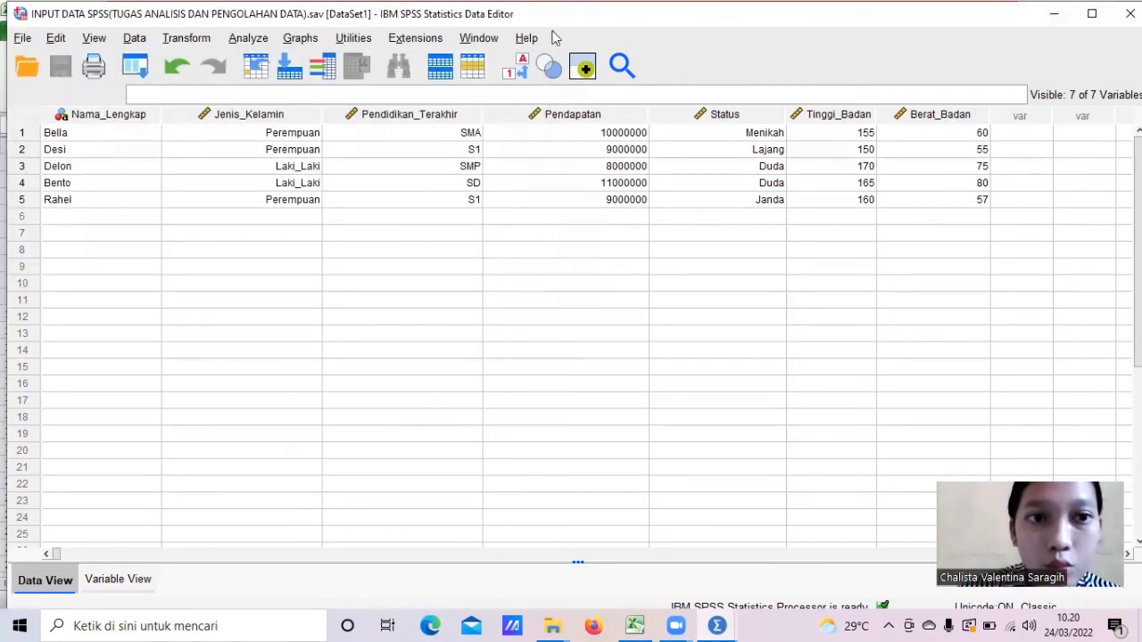
- Minimize the saved dataset's window and the Excel window behind it to return to the desktop
click(417, 254)
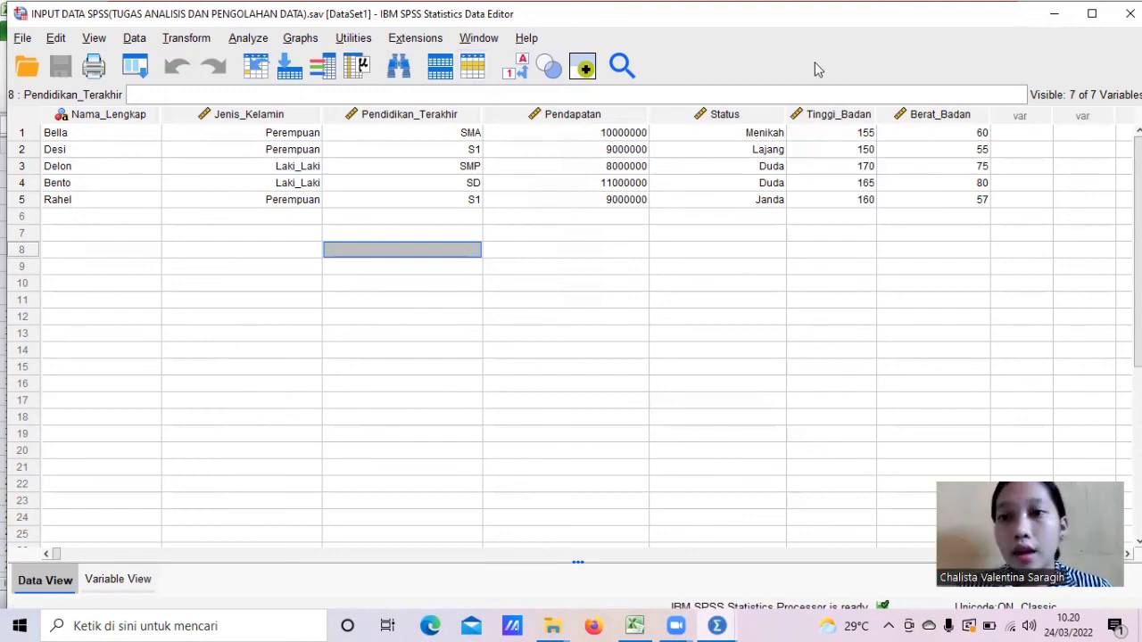
click(1049, 26)
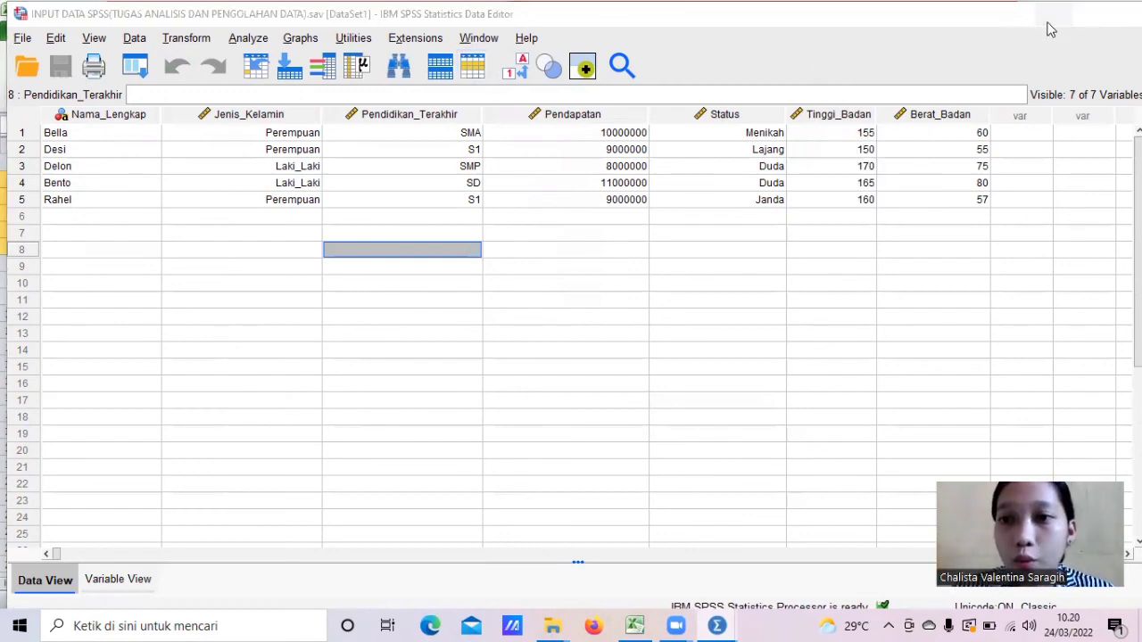
click(1049, 27)
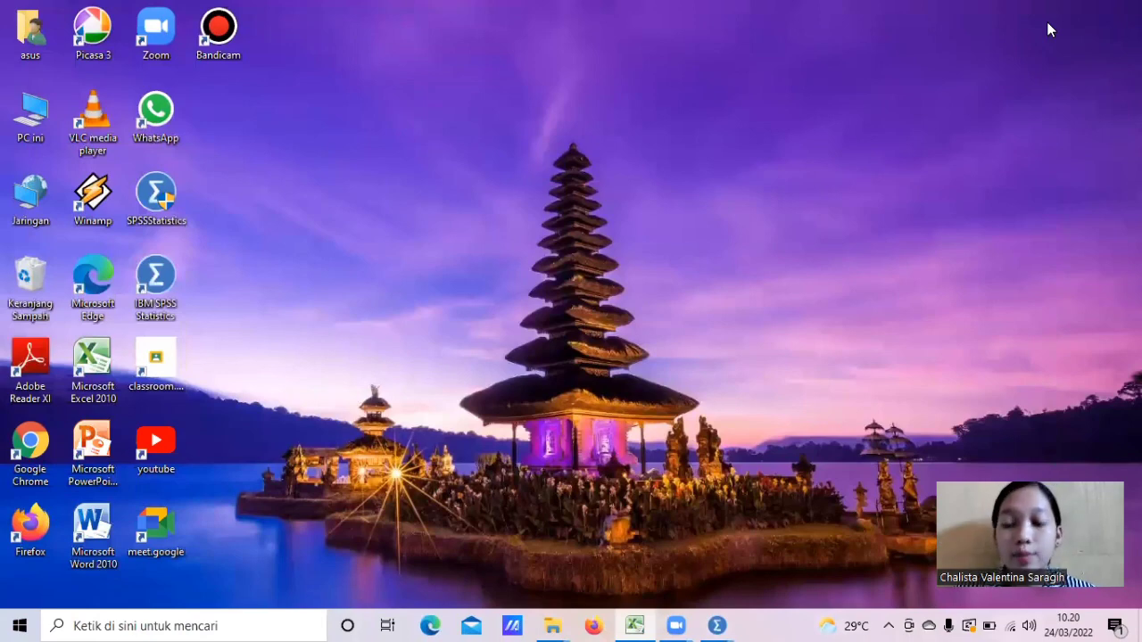